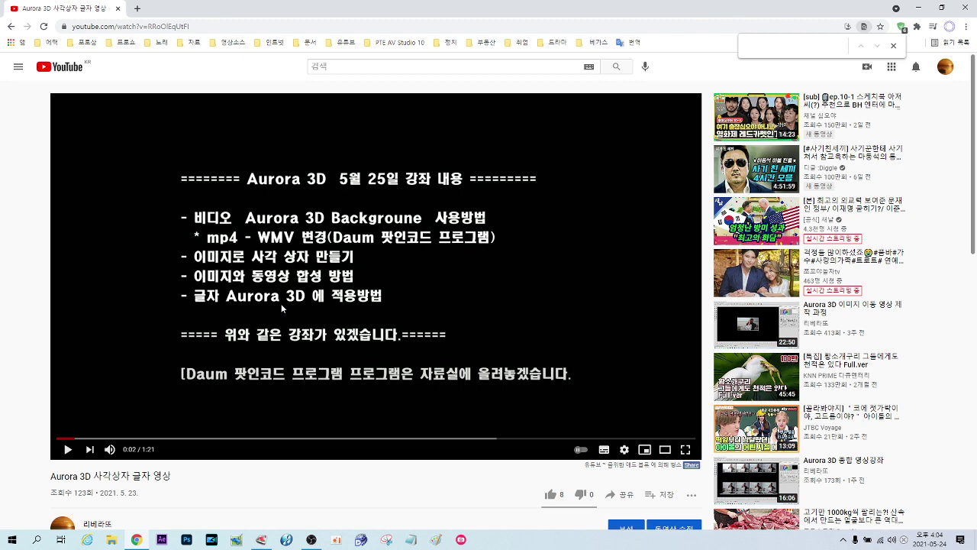
Jump to about 0:21 in the Aurora 3D box video, play the sample to 0:29 and pause it
{"action": "left_click", "coordinate": [210, 441]}
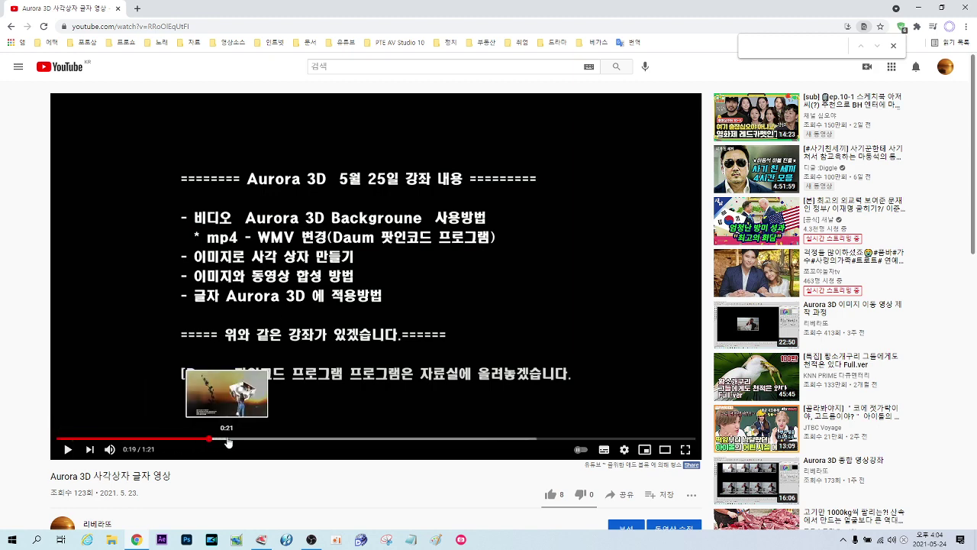
{"action": "left_click", "coordinate": [227, 440]}
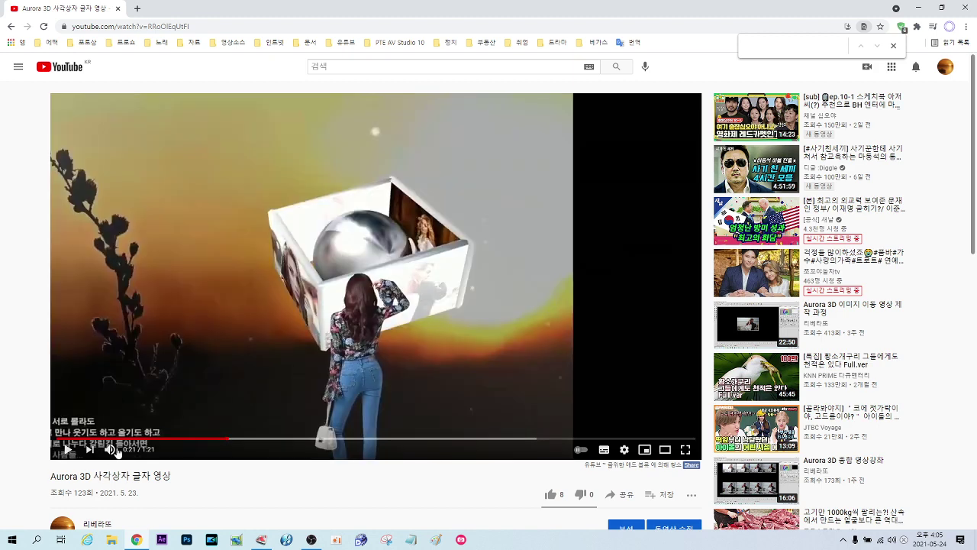
{"action": "left_click", "coordinate": [67, 453]}
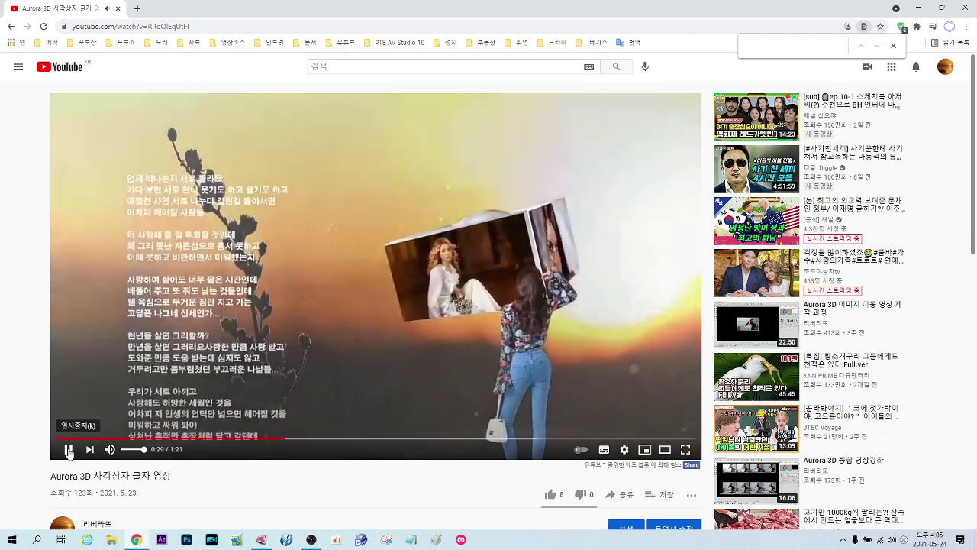
{"action": "left_click", "coordinate": [68, 450]}
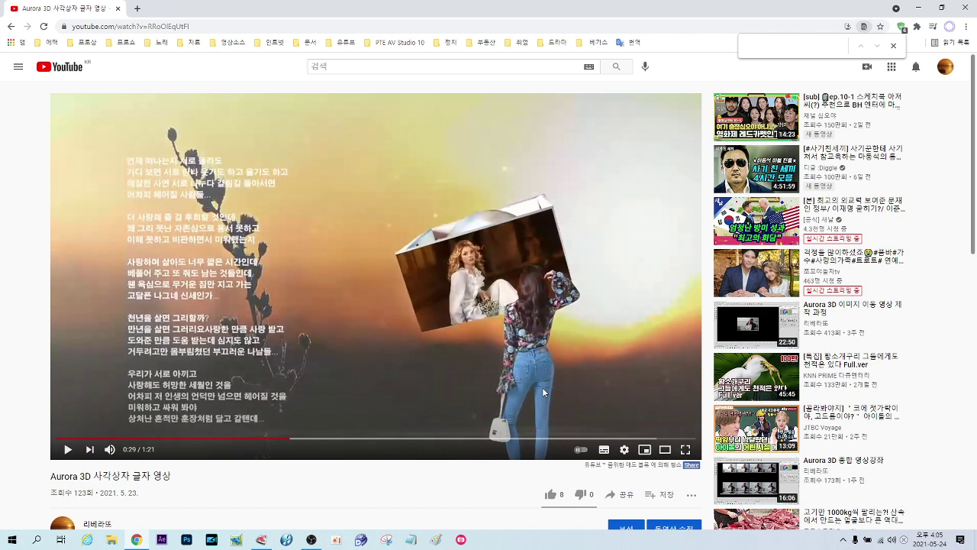
Open the Daum cafe link in the video description, look through the 자료실 board's downloads, and close the cafe page
{"action": "scroll", "coordinate": [541, 359], "scroll_direction": "down", "scroll_amount": 3}
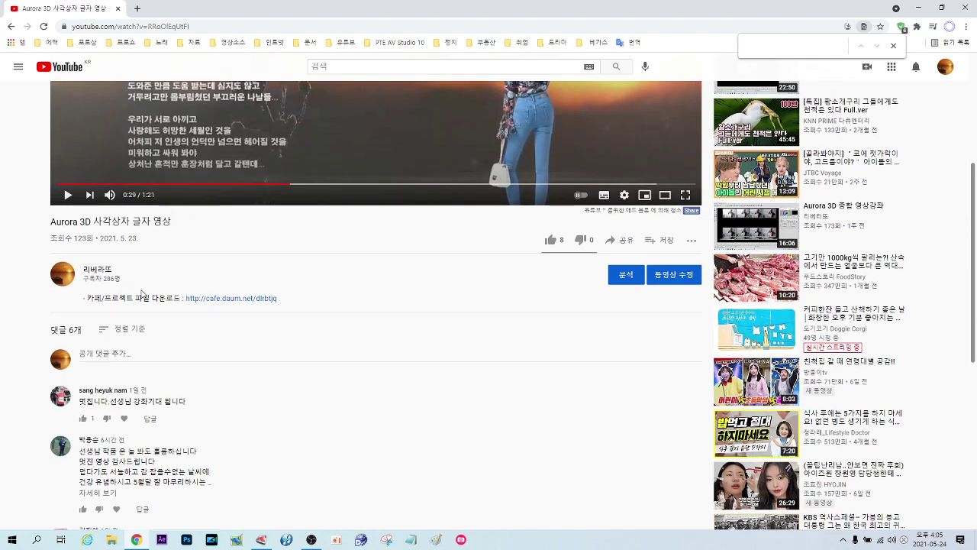
{"action": "left_click", "coordinate": [229, 300]}
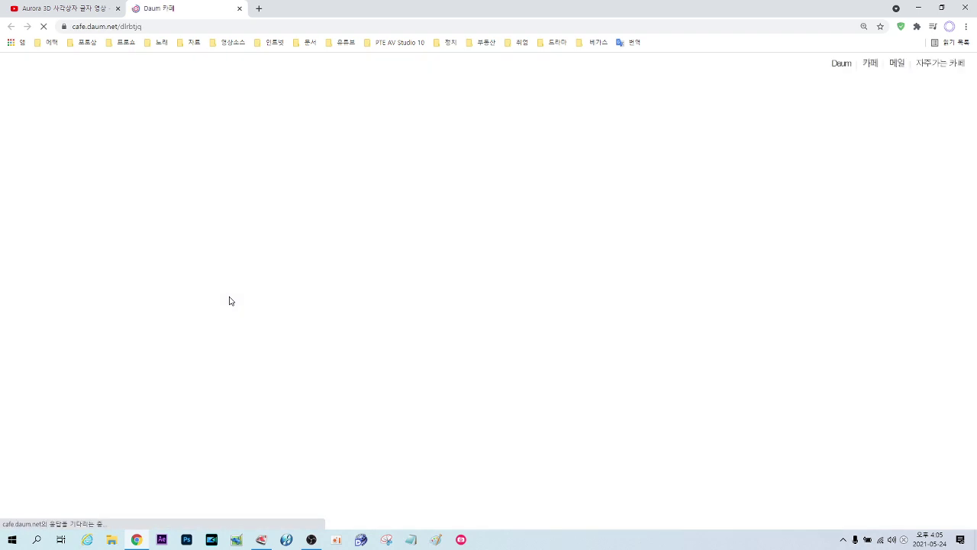
{"action": "scroll", "coordinate": [252, 309], "scroll_direction": "down", "scroll_amount": 3}
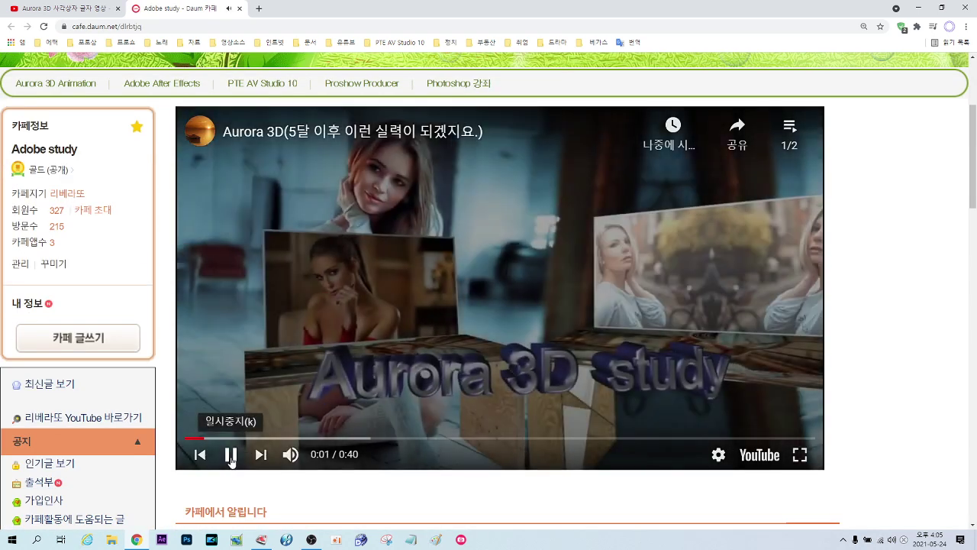
{"action": "left_click", "coordinate": [230, 455]}
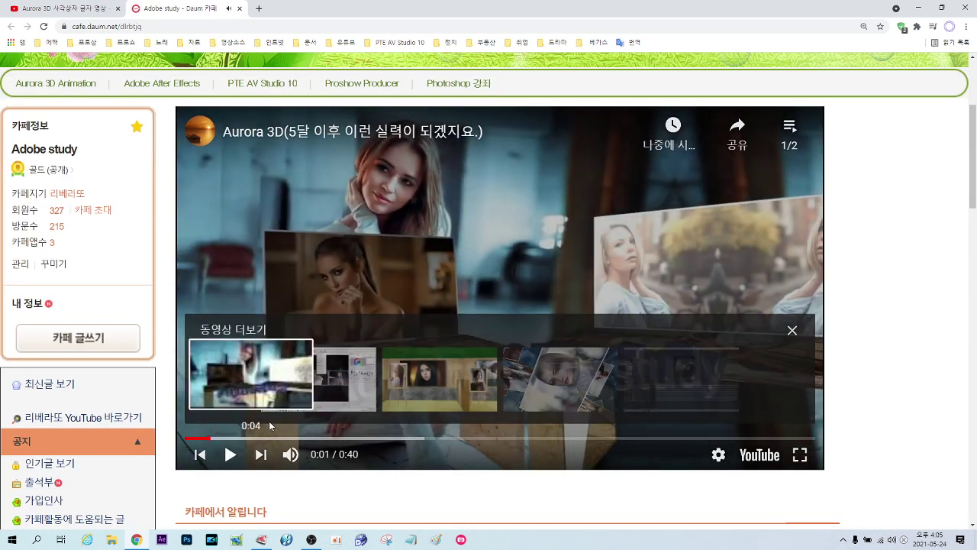
{"action": "scroll", "coordinate": [260, 428], "scroll_direction": "down", "scroll_amount": 3}
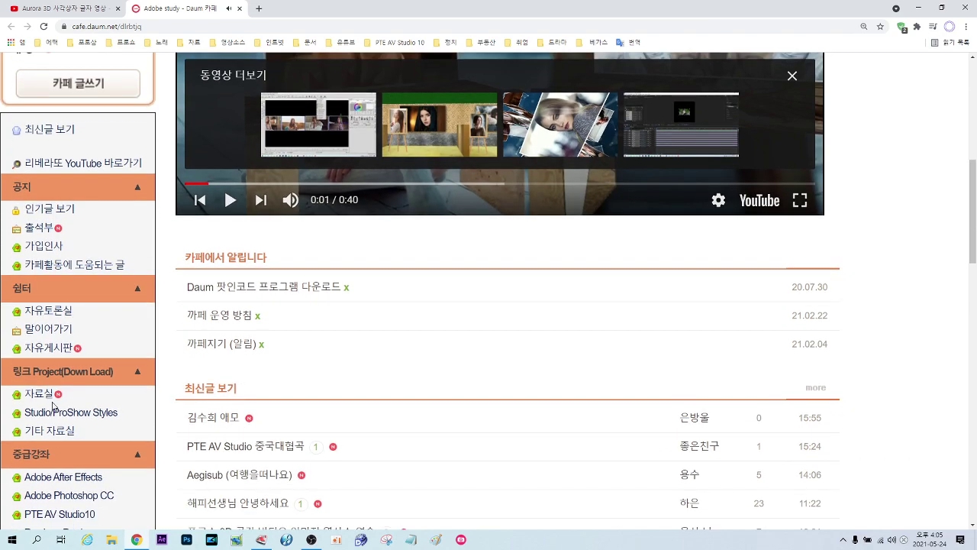
{"action": "left_click", "coordinate": [42, 394]}
{"action": "scroll", "coordinate": [232, 275], "scroll_direction": "down", "scroll_amount": 3}
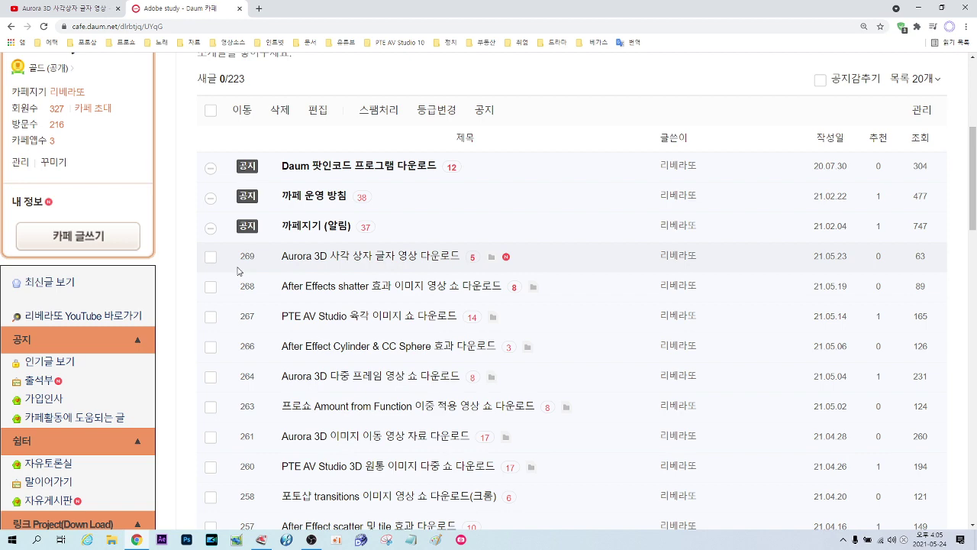
{"action": "left_click", "coordinate": [239, 8]}
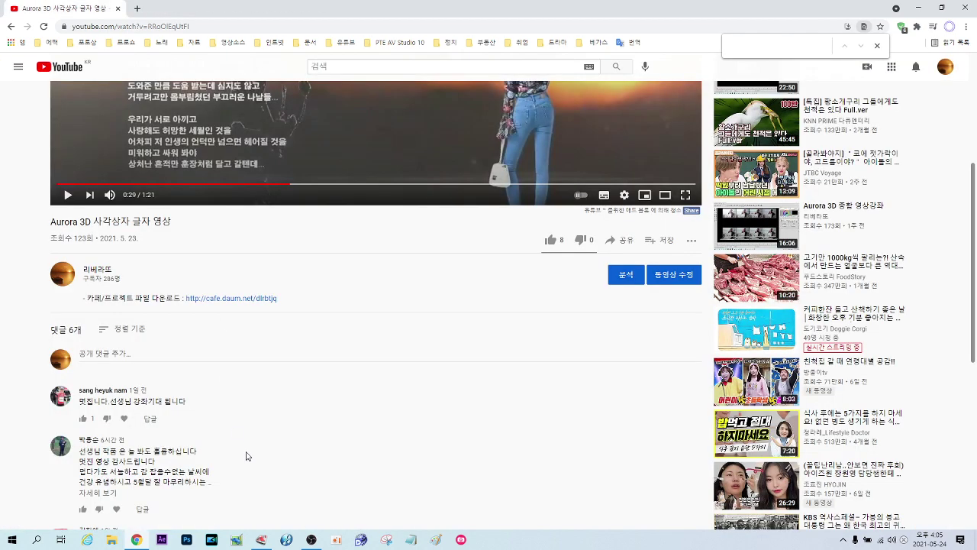
Switch to Aurora 3D Animation Maker and start a new blank project with a render width of 1280 pixels
{"action": "left_click", "coordinate": [261, 539]}
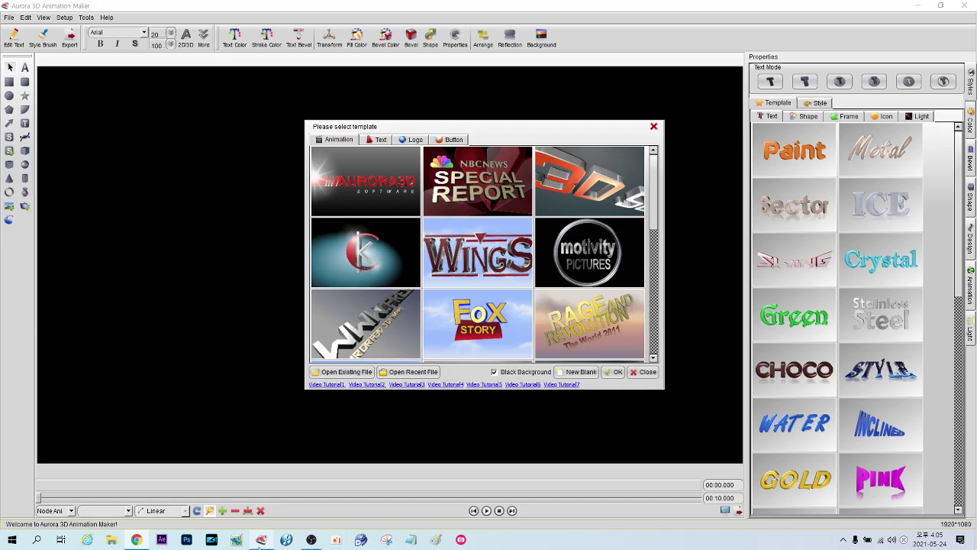
{"action": "left_click", "coordinate": [578, 371]}
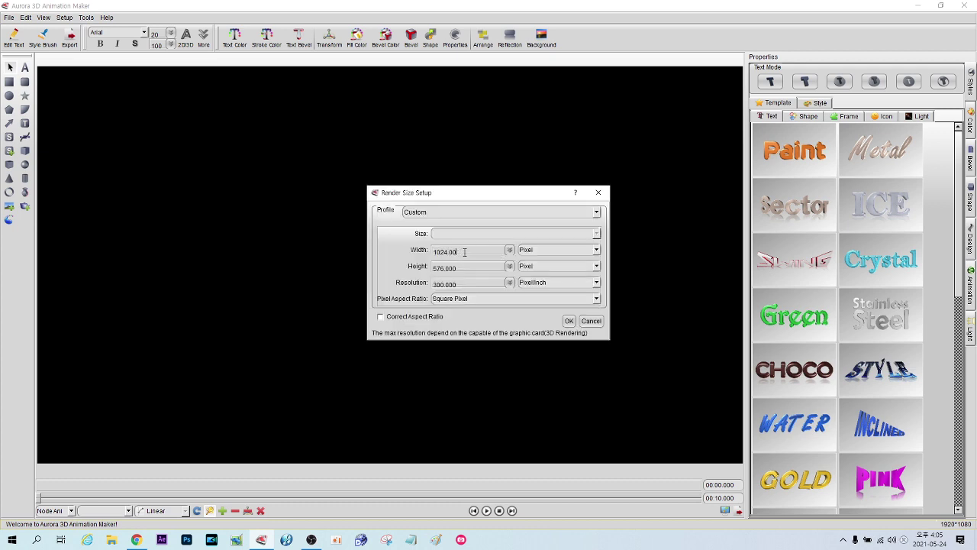
{"action": "key", "text": "BackSpace"}
{"action": "key", "text": "BackSpace"}
{"action": "key", "text": "BackSpace"}
{"action": "key", "text": "BackSpace"}
{"action": "key", "text": "BackSpace"}
{"action": "key", "text": "BackSpace"}
{"action": "key", "text": "BackSpace"}
{"action": "key", "text": "BackSpace"}
{"action": "type", "text": "1280"}
Set the render height to 720 pixels and create the blank document
{"action": "left_click", "coordinate": [464, 267]}
{"action": "key", "text": "BackSpace"}
{"action": "key", "text": "BackSpace"}
{"action": "key", "text": "BackSpace"}
{"action": "key", "text": "BackSpace"}
{"action": "key", "text": "BackSpace"}
{"action": "key", "text": "BackSpace"}
{"action": "type", "text": "720"}
{"action": "left_click", "coordinate": [568, 321]}
Set the total animation duration to 30 seconds
{"action": "left_click", "coordinate": [724, 498]}
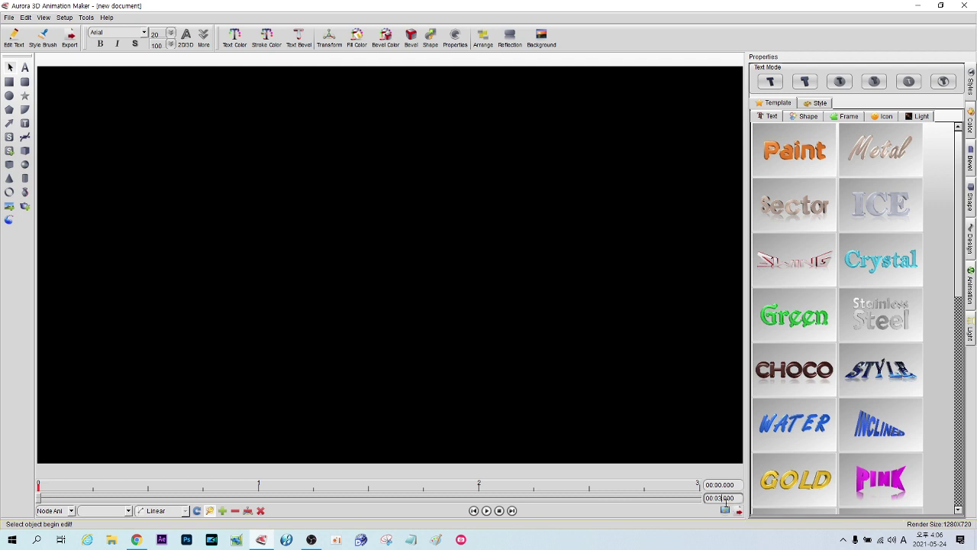
{"action": "key", "text": "BackSpace"}
{"action": "key", "text": "BackSpace"}
{"action": "key", "text": "BackSpace"}
{"action": "type", "text": "30"}
{"action": "left_click", "coordinate": [733, 485]}
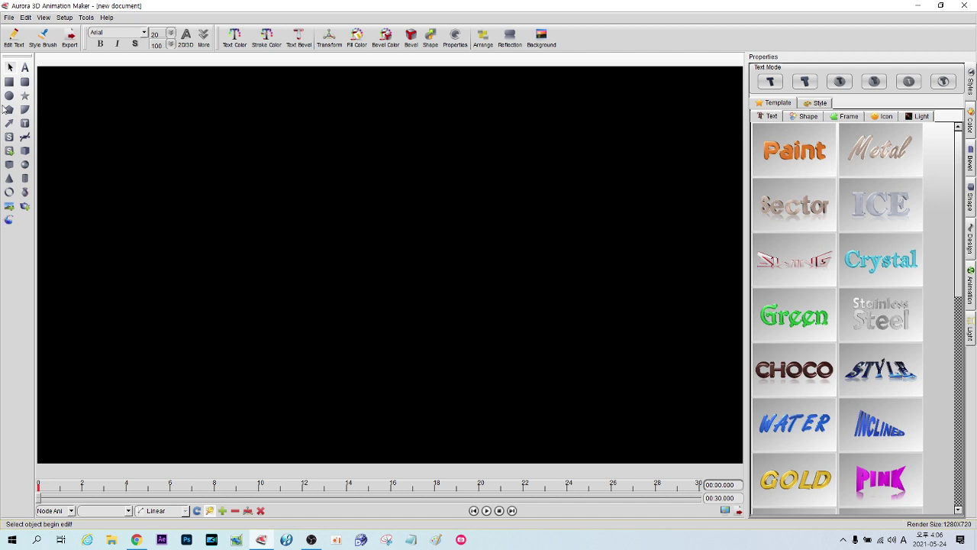
Insert image 2 from the image folder and give it depth in its transform size settings
{"action": "left_click", "coordinate": [6, 212]}
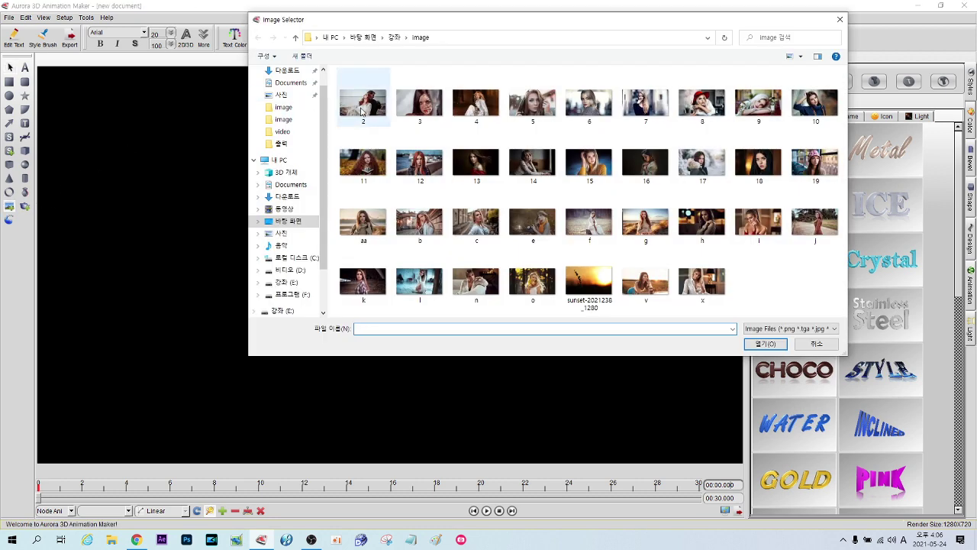
{"action": "left_click", "coordinate": [362, 107]}
{"action": "double_click", "coordinate": [362, 109]}
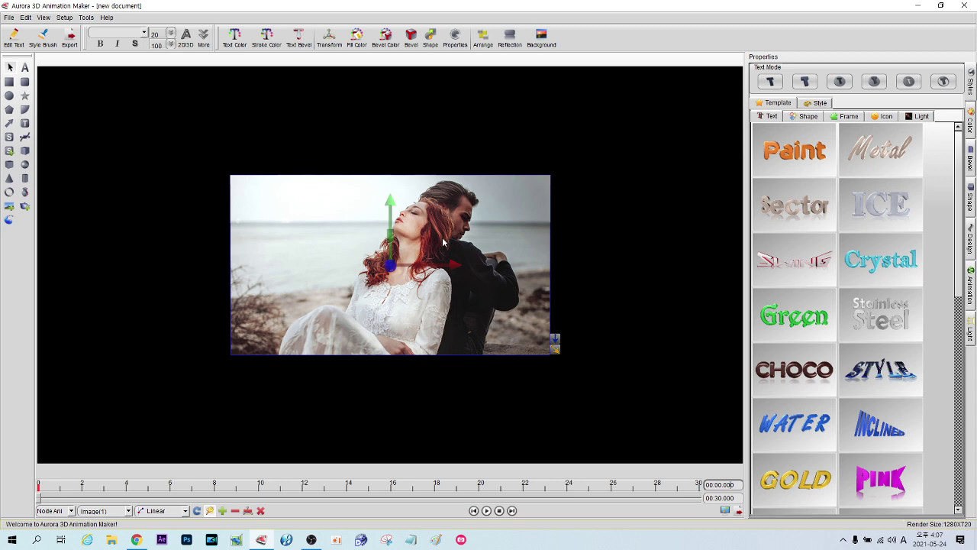
{"action": "left_click", "coordinate": [330, 45]}
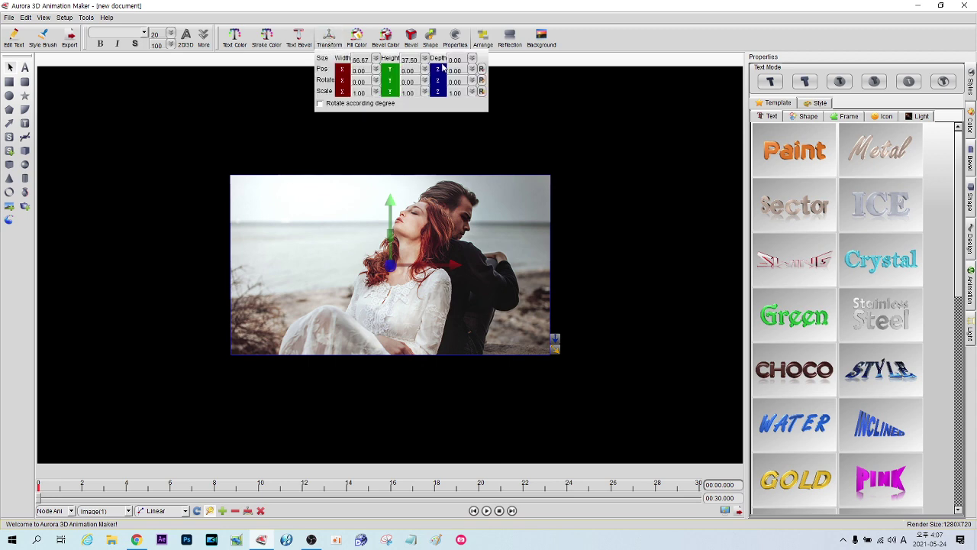
{"action": "key", "text": "BackSpace"}
{"action": "key", "text": "BackSpace"}
{"action": "key", "text": "BackSpace"}
Rotate the inserted picture to inspect its side thickness, and undo the rotation and movement
{"action": "left_click", "coordinate": [392, 218]}
{"action": "left_click_drag", "start_coordinate": [392, 217], "coordinate": [310, 244]}
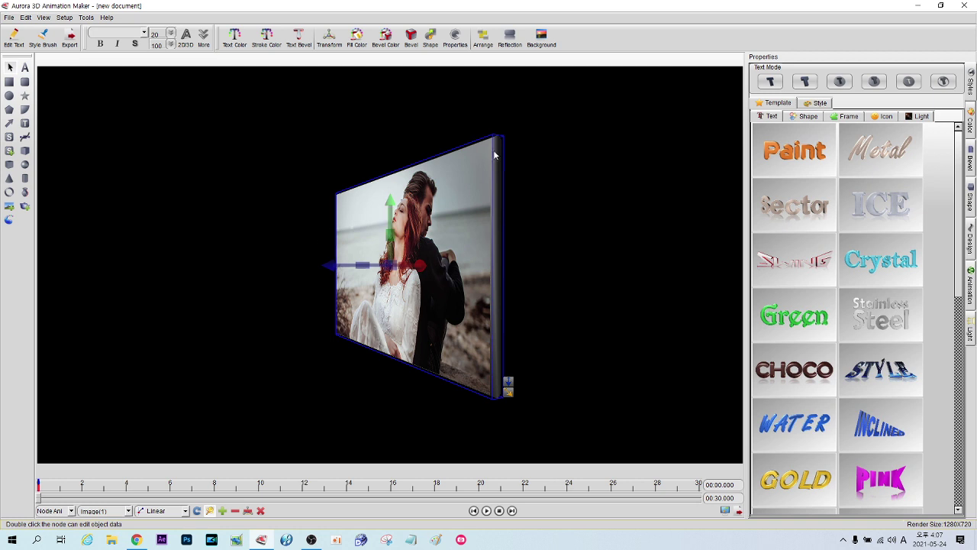
{"action": "left_click_drag", "start_coordinate": [498, 143], "coordinate": [502, 327]}
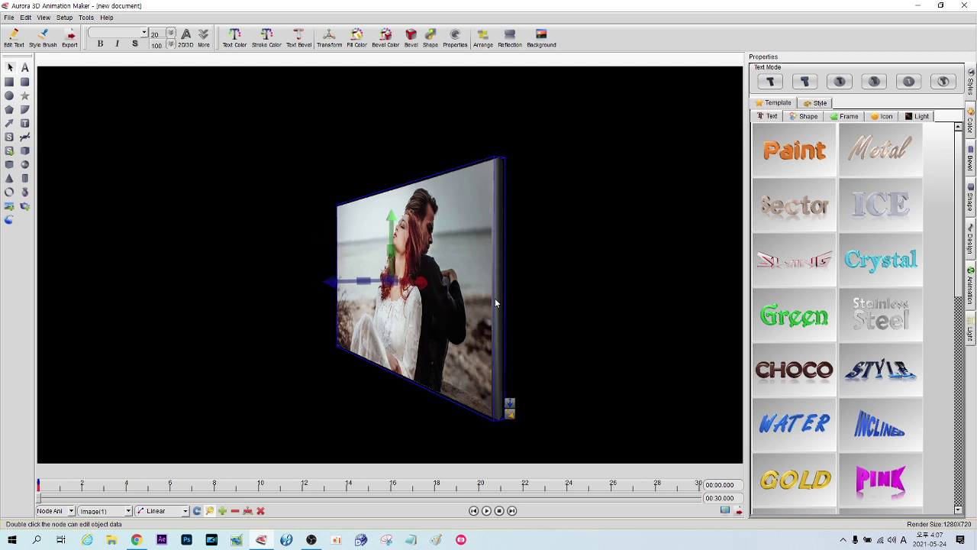
{"action": "key", "text": "ctrl+z"}
{"action": "key", "text": "ctrl+z"}
{"action": "key", "text": "ctrl+z"}
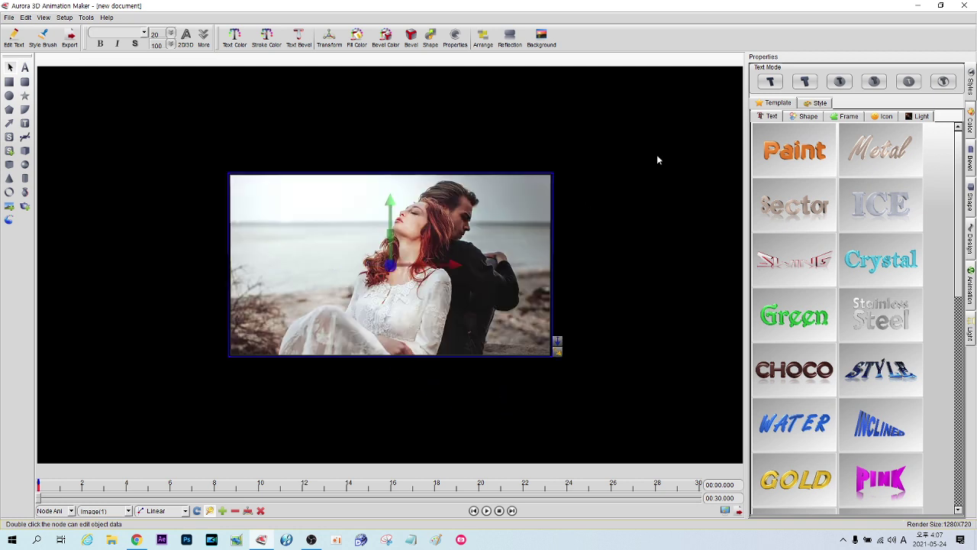
Set the first image's bevel color to off-white (R 241, G 244, B 231) and check its side edge by temporarily rotating it
{"action": "left_click", "coordinate": [971, 122]}
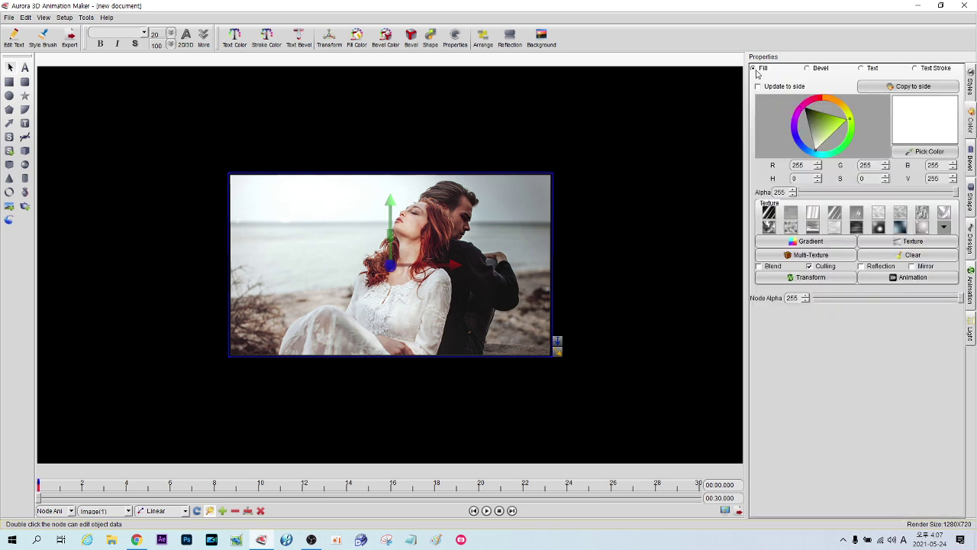
{"action": "left_click", "coordinate": [807, 69]}
{"action": "left_click_drag", "start_coordinate": [821, 121], "coordinate": [818, 151]}
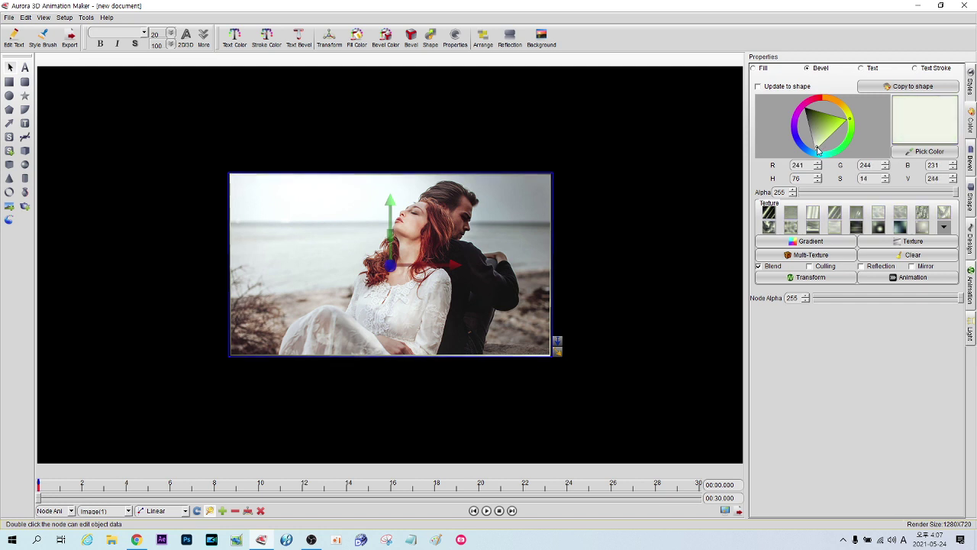
{"action": "left_click_drag", "start_coordinate": [377, 223], "coordinate": [308, 220]}
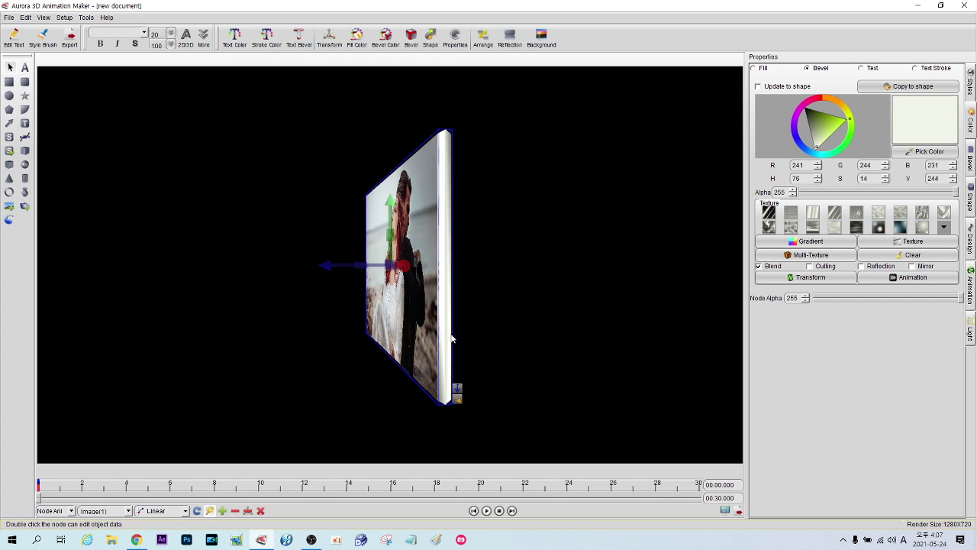
{"action": "key", "text": "ctrl+z"}
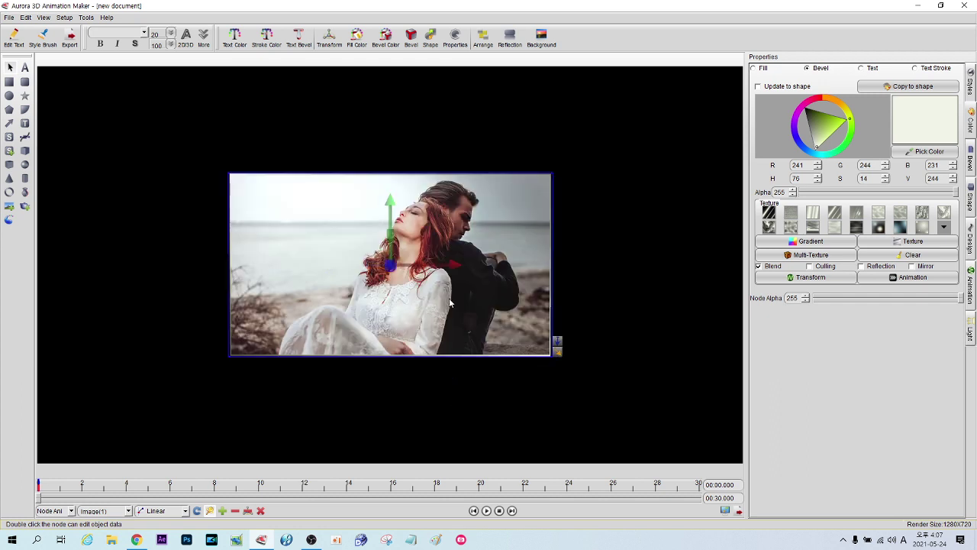
Insert image 3 from the image folder into the scene
{"action": "left_click", "coordinate": [8, 207]}
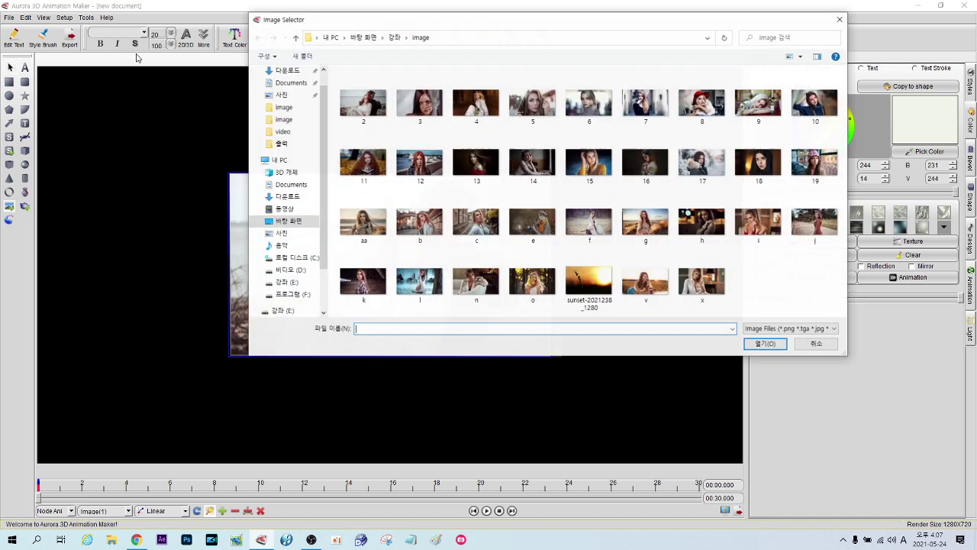
{"action": "left_click", "coordinate": [430, 112]}
{"action": "double_click", "coordinate": [430, 112]}
Set the second inserted image's depth to 2 and its bevel color to off-white (R 247, G 249, B 242)
{"action": "left_click", "coordinate": [330, 39]}
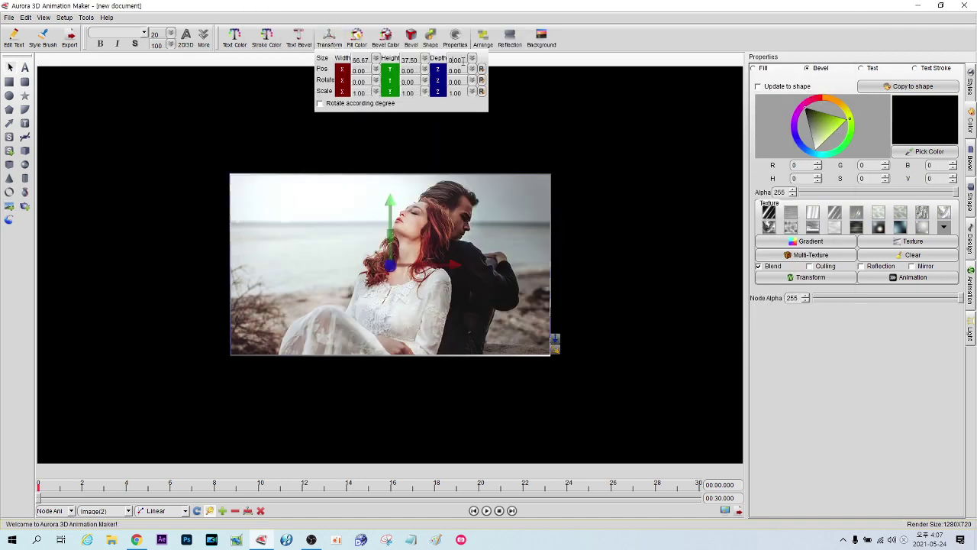
{"action": "double_click", "coordinate": [462, 61]}
{"action": "key", "text": "BackSpace"}
{"action": "type", "text": "2"}
{"action": "left_click", "coordinate": [822, 142]}
{"action": "left_click_drag", "start_coordinate": [822, 141], "coordinate": [816, 149]}
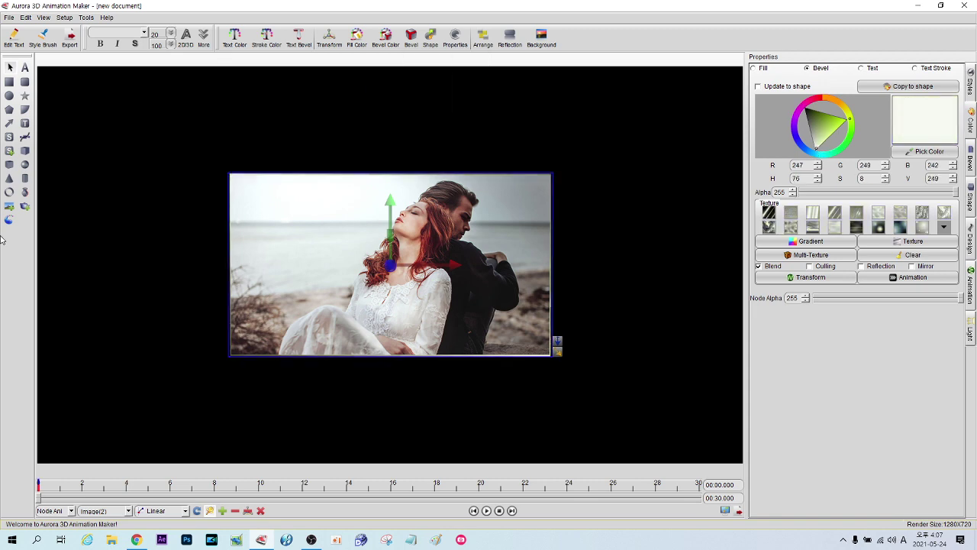
Insert image 4 as a panel with depth and an off-white bevel color (R 238, G 240, B 233)
{"action": "left_click", "coordinate": [9, 206]}
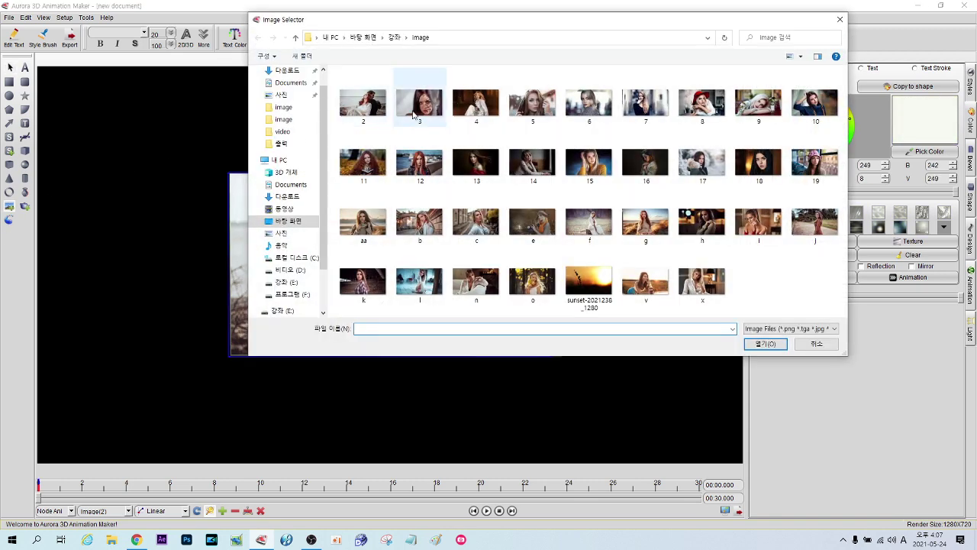
{"action": "double_click", "coordinate": [476, 103]}
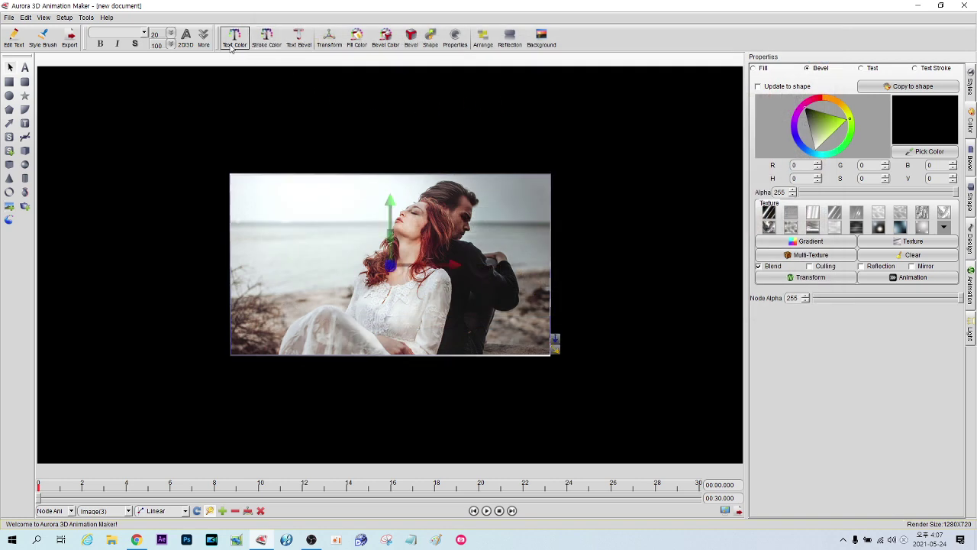
{"action": "left_click", "coordinate": [331, 41]}
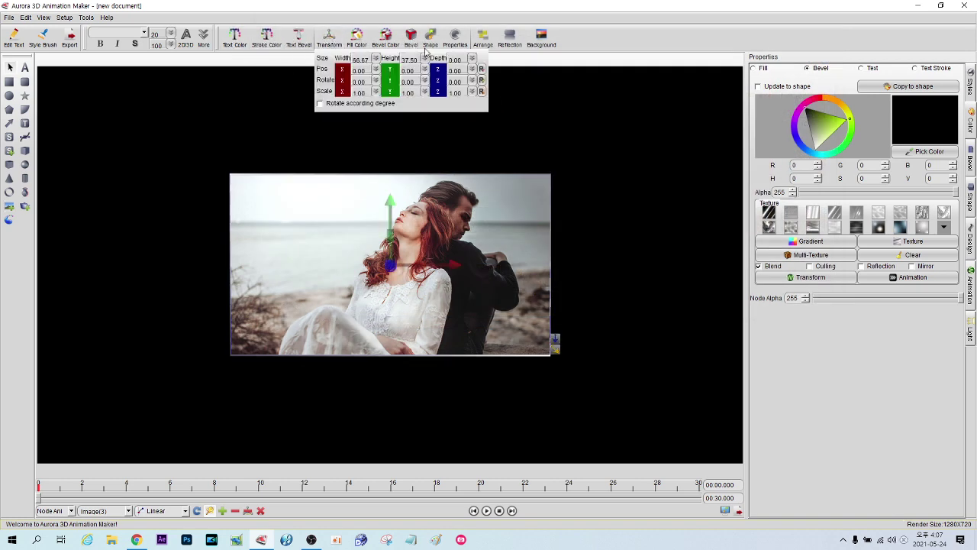
{"action": "left_click", "coordinate": [460, 59]}
{"action": "left_click", "coordinate": [815, 136]}
{"action": "left_click_drag", "start_coordinate": [815, 136], "coordinate": [817, 148]}
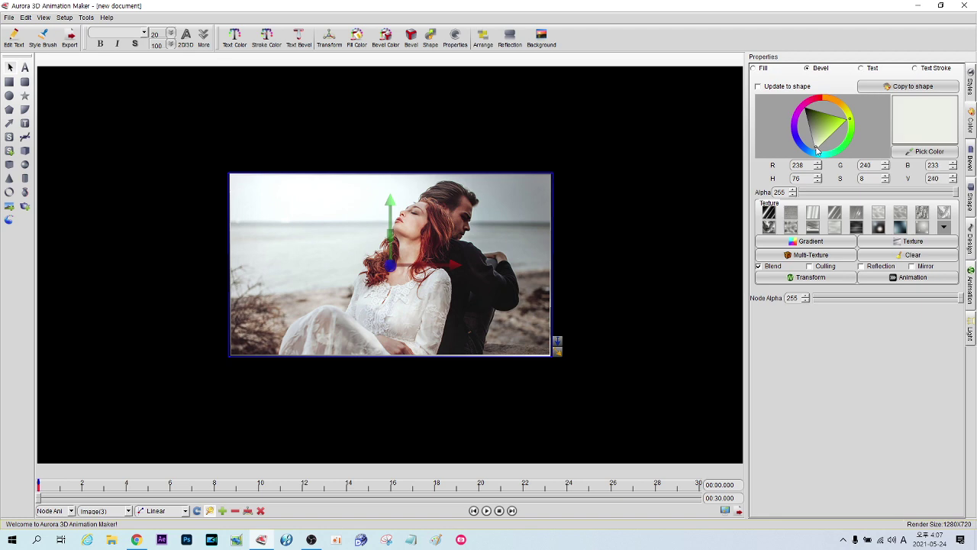
Insert image 5 as a panel with a depth of 2 and an off-white bevel color (R 245, G 247, B 239)
{"action": "left_click", "coordinate": [9, 205]}
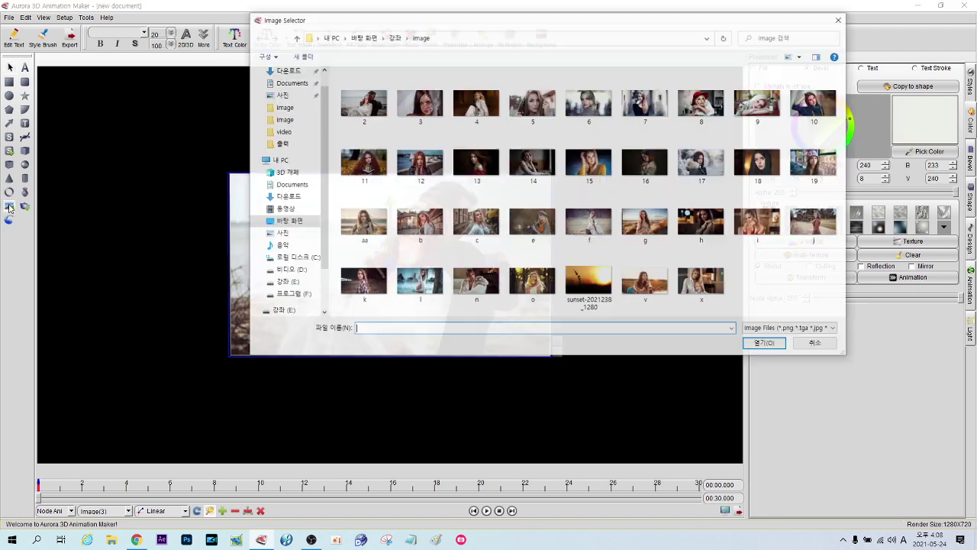
{"action": "double_click", "coordinate": [530, 102]}
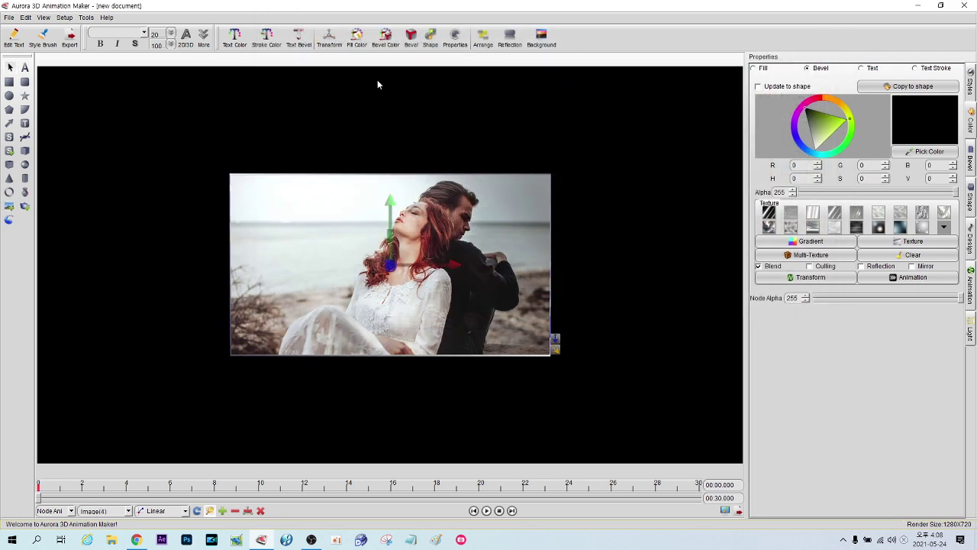
{"action": "left_click", "coordinate": [335, 44]}
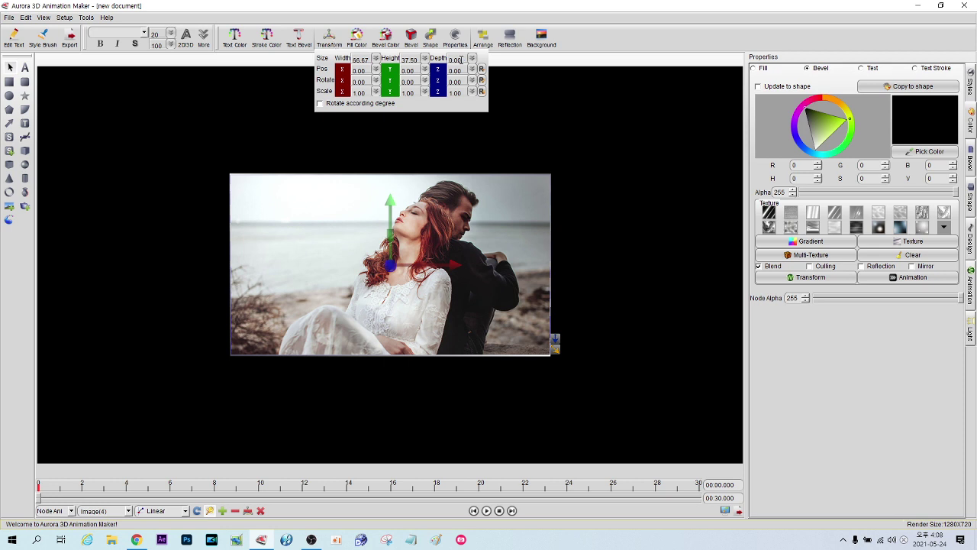
{"action": "key", "text": "BackSpace"}
{"action": "type", "text": "2"}
{"action": "left_click", "coordinate": [817, 149]}
{"action": "left_click", "coordinate": [816, 148]}
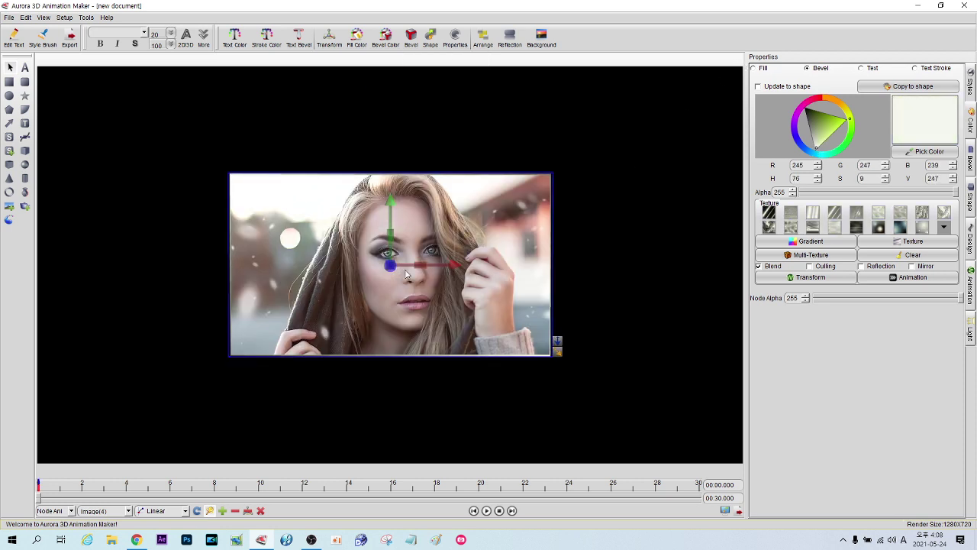
Rotate the Image(1) panel 90 degrees about the Y axis
{"action": "left_click", "coordinate": [128, 511]}
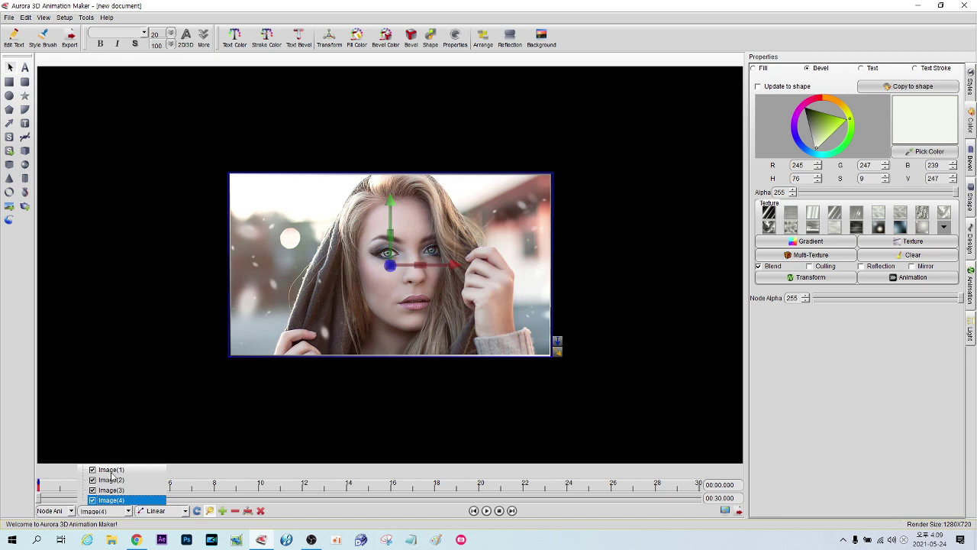
{"action": "left_click", "coordinate": [112, 471]}
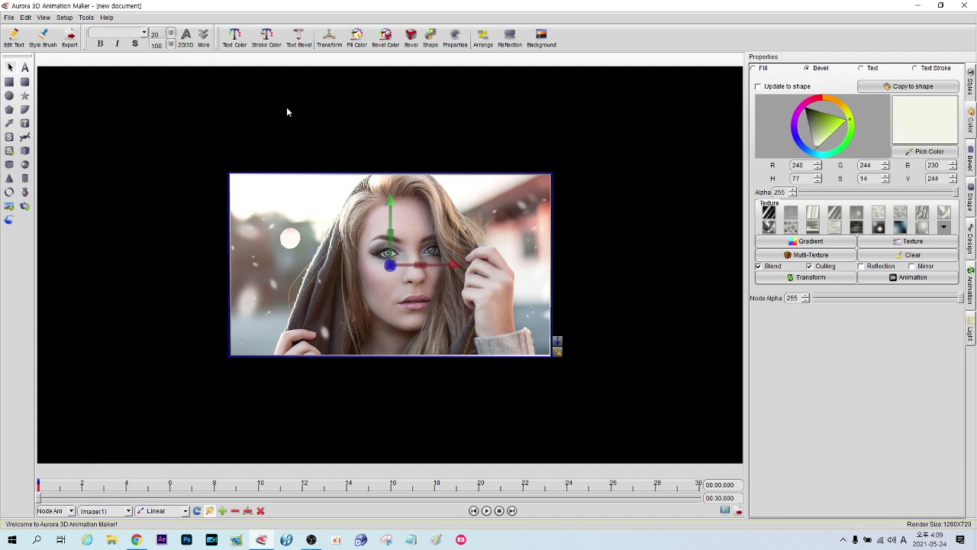
{"action": "left_click", "coordinate": [336, 39]}
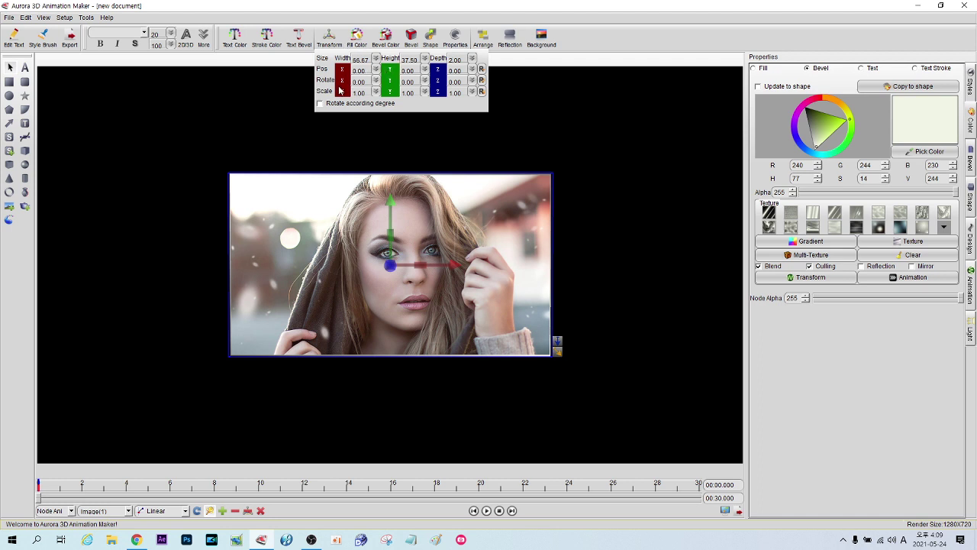
{"action": "left_click", "coordinate": [415, 81]}
{"action": "key", "text": "BackSpace"}
{"action": "key", "text": "BackSpace"}
{"action": "key", "text": "BackSpace"}
{"action": "key", "text": "BackSpace"}
{"action": "type", "text": "90"}
{"action": "left_click", "coordinate": [391, 217]}
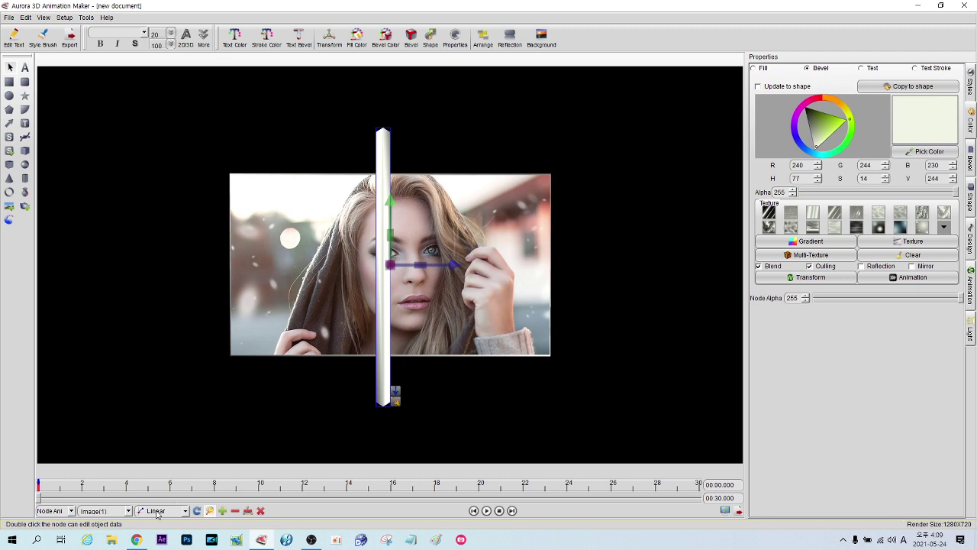
Rotate the Image(2) panel 90 degrees about the Y axis
{"action": "left_click", "coordinate": [130, 510]}
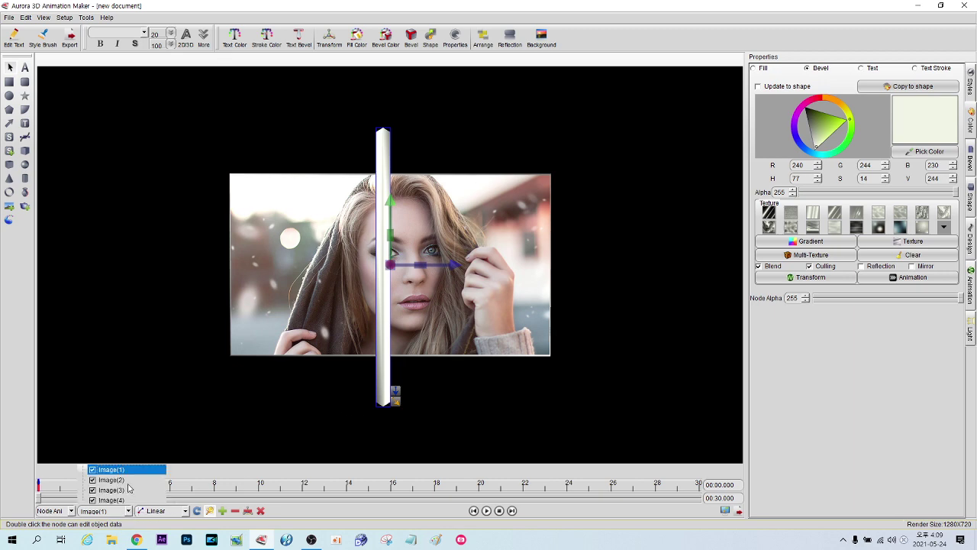
{"action": "left_click", "coordinate": [118, 481]}
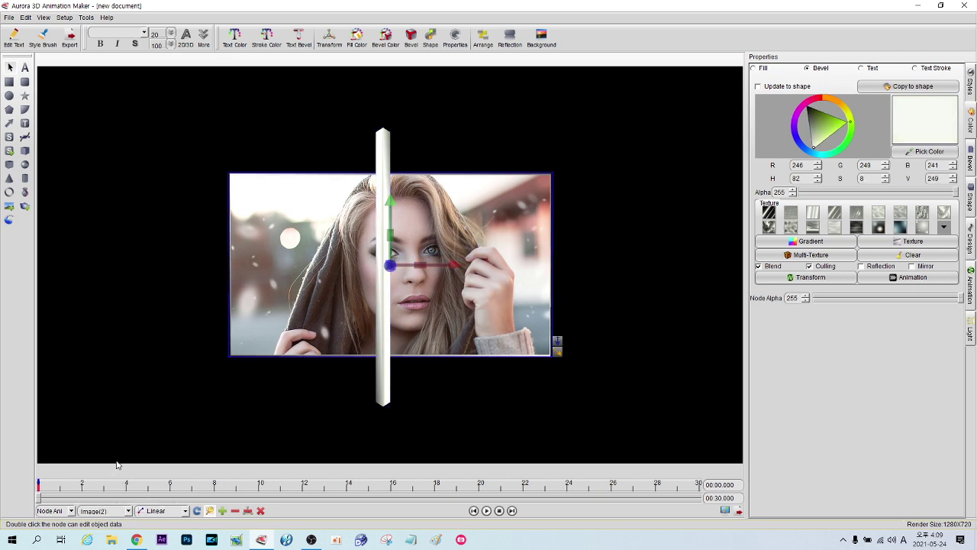
{"action": "left_click", "coordinate": [329, 39]}
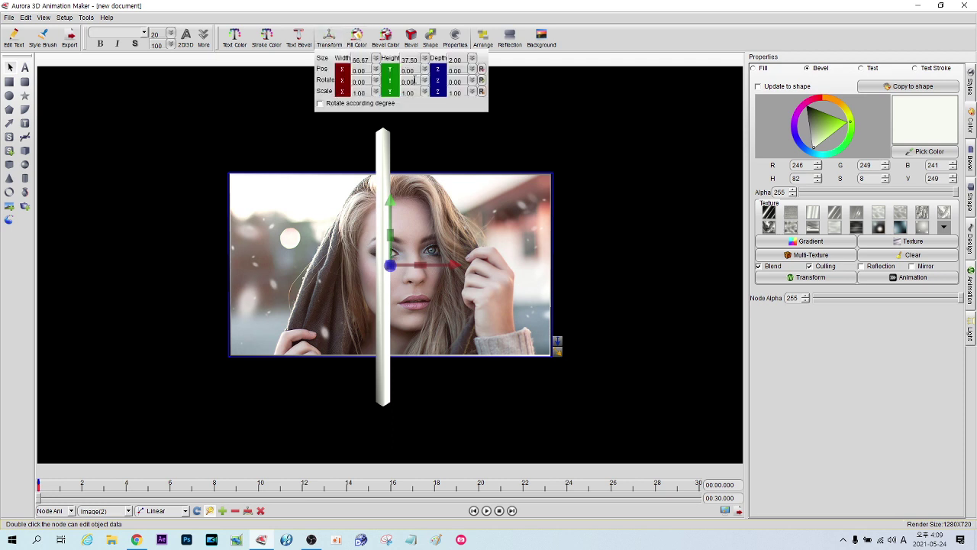
{"action": "key", "text": "BackSpace"}
{"action": "key", "text": "BackSpace"}
{"action": "key", "text": "BackSpace"}
{"action": "key", "text": "BackSpace"}
{"action": "type", "text": "90"}
{"action": "left_click", "coordinate": [389, 161]}
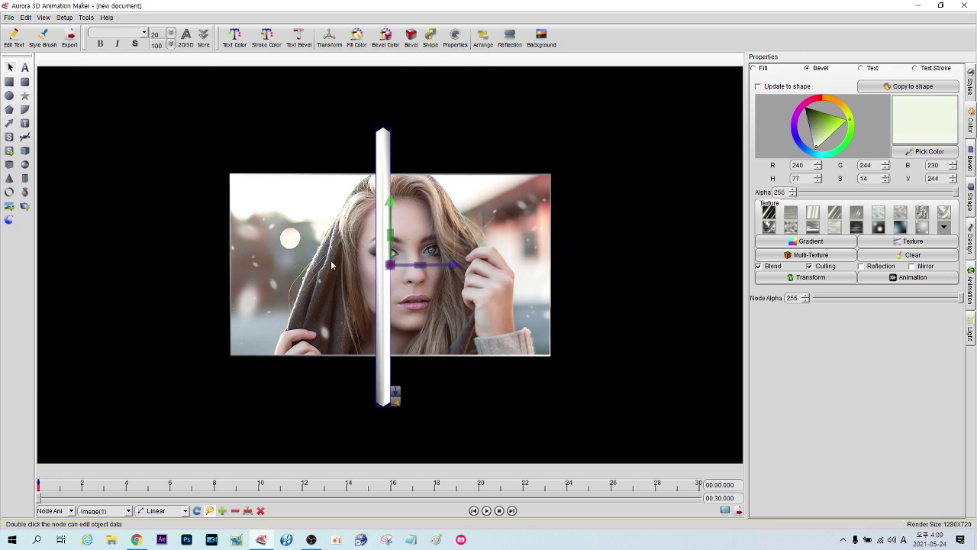
Move the Image(1) panel sideways along its Z axis to the left edge of the front-facing image
{"action": "left_click", "coordinate": [130, 510]}
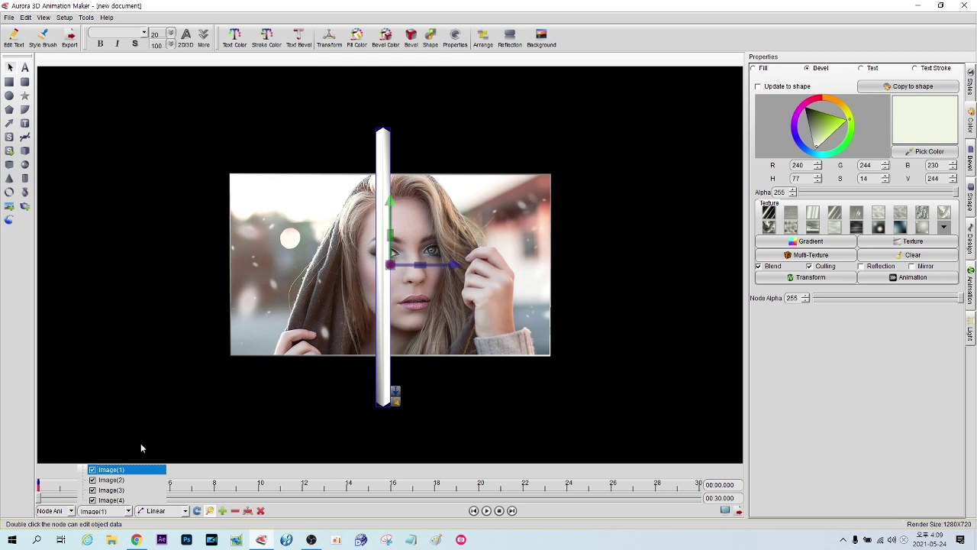
{"action": "left_click", "coordinate": [454, 269]}
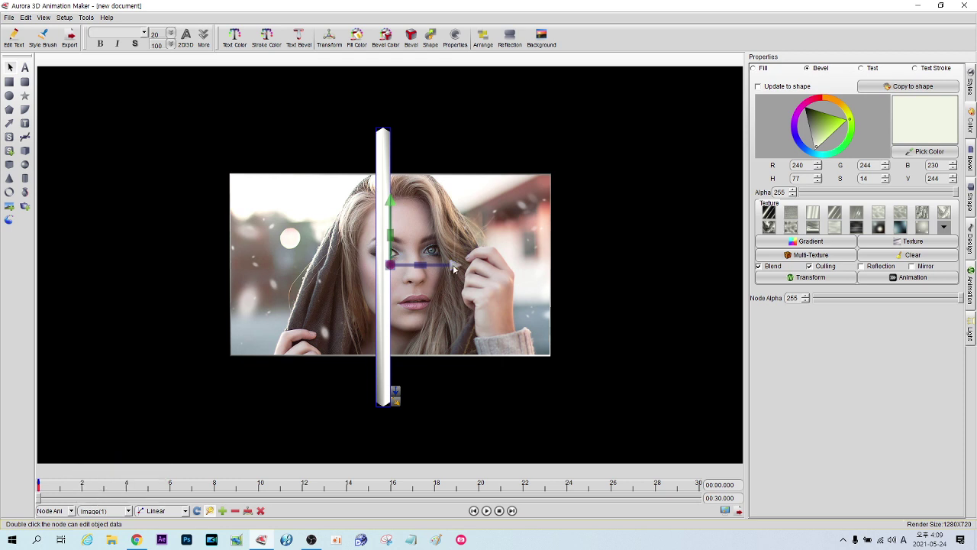
{"action": "left_click_drag", "start_coordinate": [454, 269], "coordinate": [120, 258]}
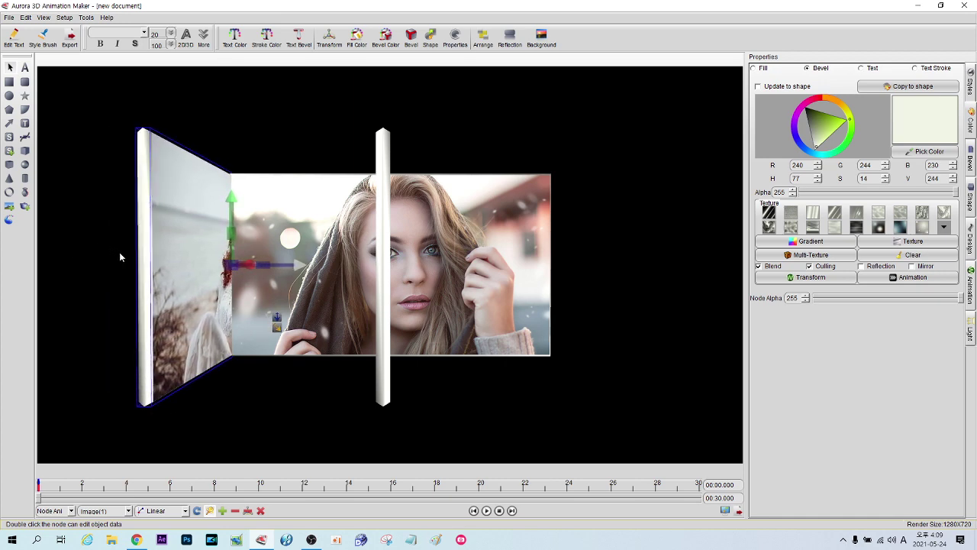
Move the Image(2) panel sideways along its Z axis to the right edge of the front-facing image
{"action": "left_click", "coordinate": [130, 510]}
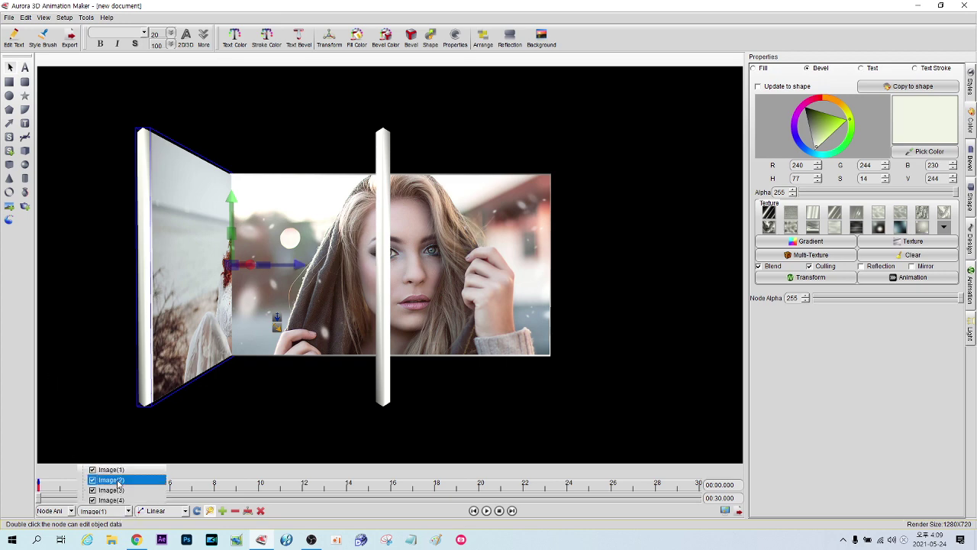
{"action": "left_click", "coordinate": [118, 479]}
{"action": "left_click_drag", "start_coordinate": [460, 267], "coordinate": [812, 276]}
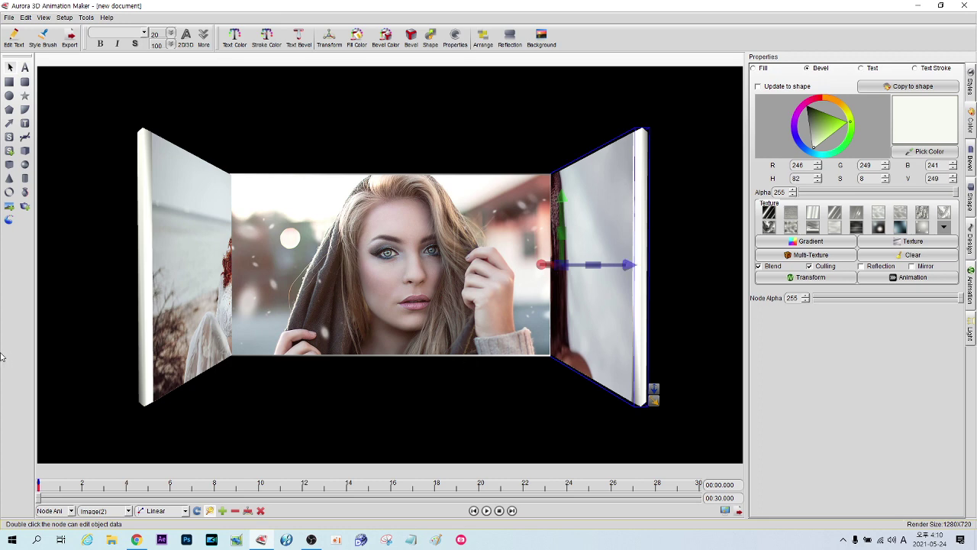
Select all four image panels and group them
{"action": "left_click_drag", "start_coordinate": [84, 106], "coordinate": [666, 418]}
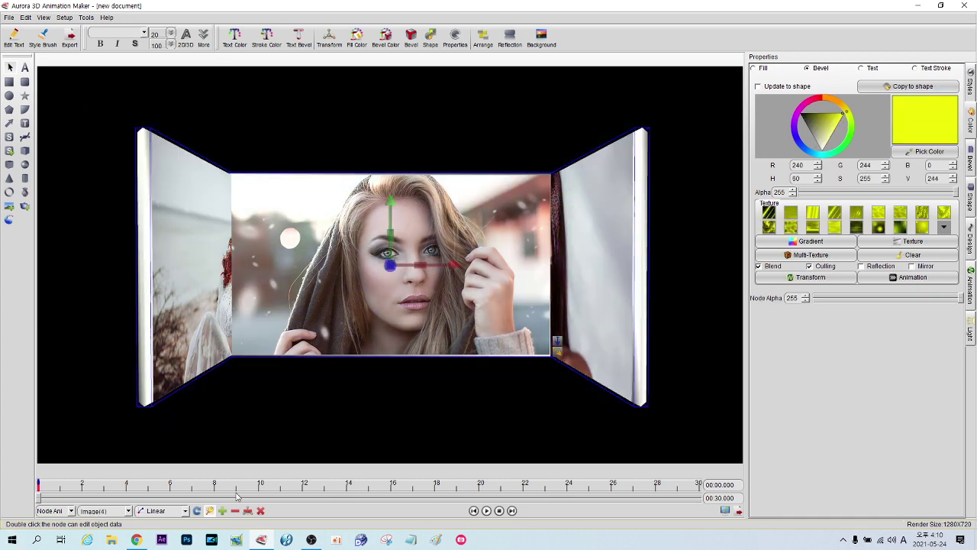
{"action": "left_click", "coordinate": [127, 512]}
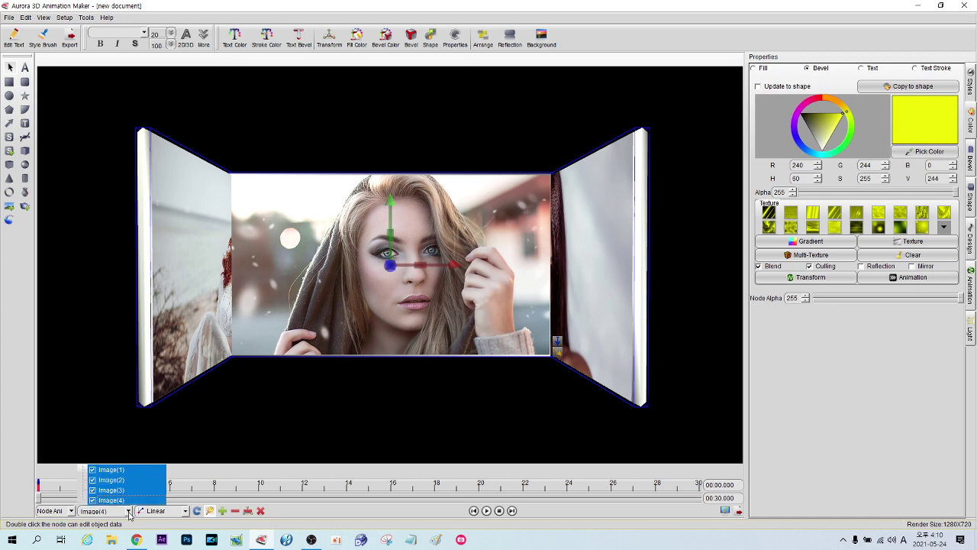
{"action": "right_click", "coordinate": [423, 262]}
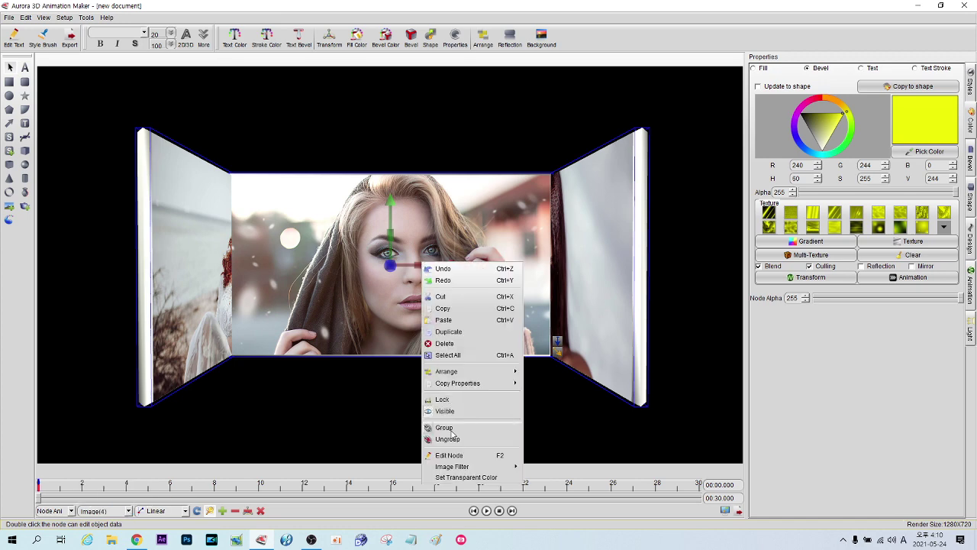
{"action": "left_click", "coordinate": [451, 429]}
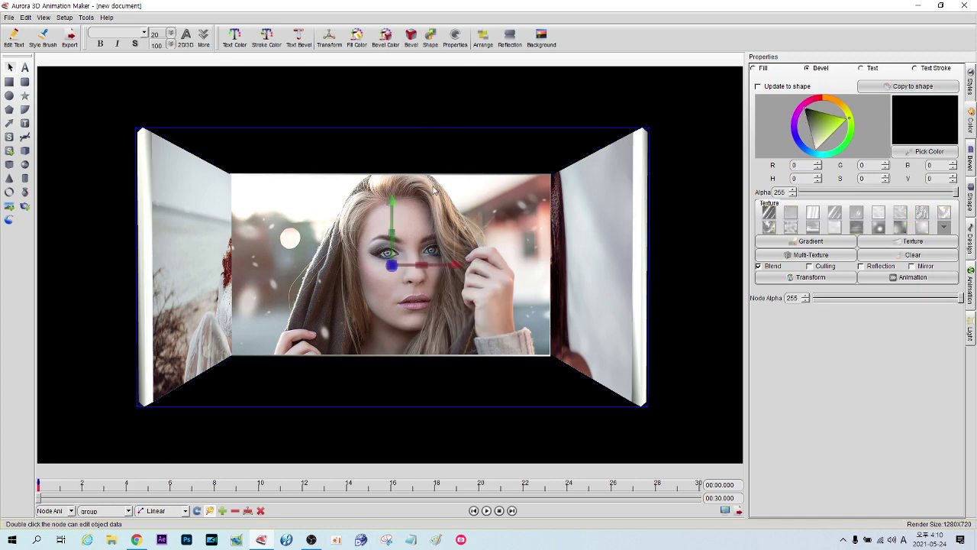
Turn the group to show an open side and move the Image(3) panel out to close that side of the box
{"action": "left_click_drag", "start_coordinate": [396, 224], "coordinate": [445, 221]}
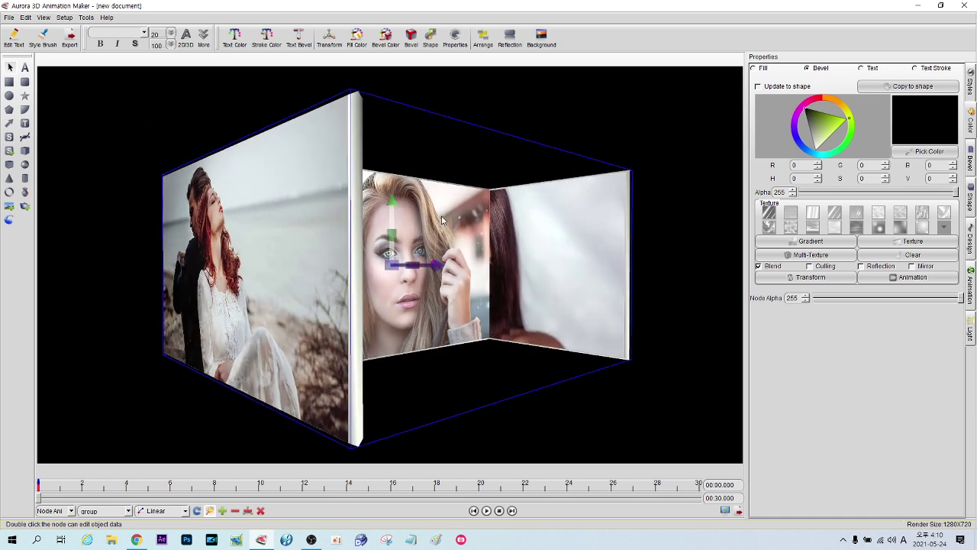
{"action": "left_click", "coordinate": [129, 511]}
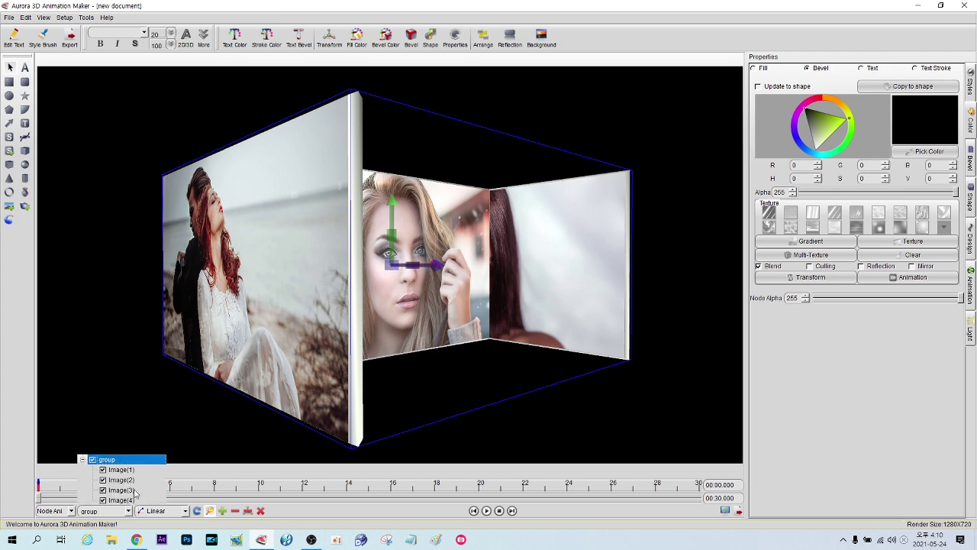
{"action": "left_click", "coordinate": [134, 490]}
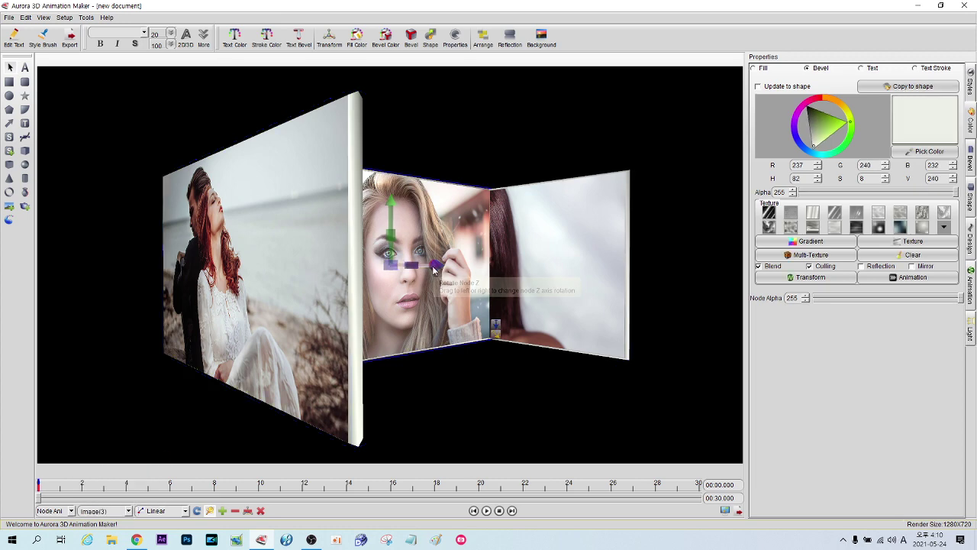
{"action": "left_click_drag", "start_coordinate": [439, 269], "coordinate": [785, 365]}
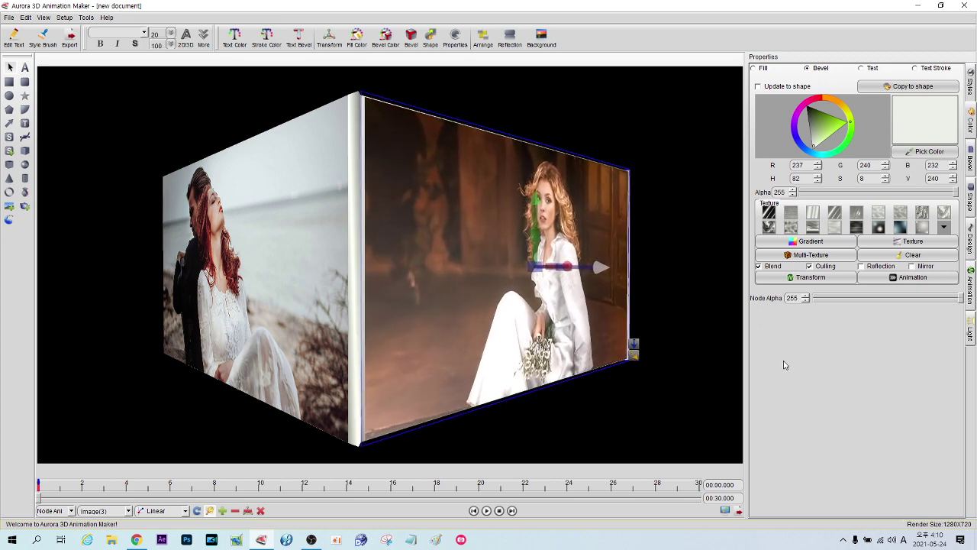
Turn the group to show the remaining open side and move the Image(4) panel out to close it
{"action": "left_click", "coordinate": [126, 511]}
{"action": "left_click", "coordinate": [111, 460]}
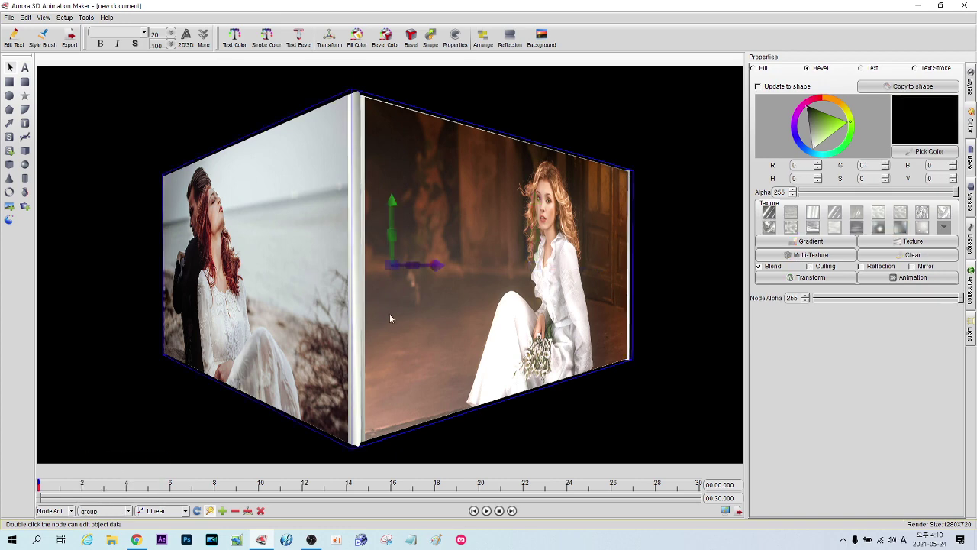
{"action": "left_click_drag", "start_coordinate": [386, 227], "coordinate": [491, 224]}
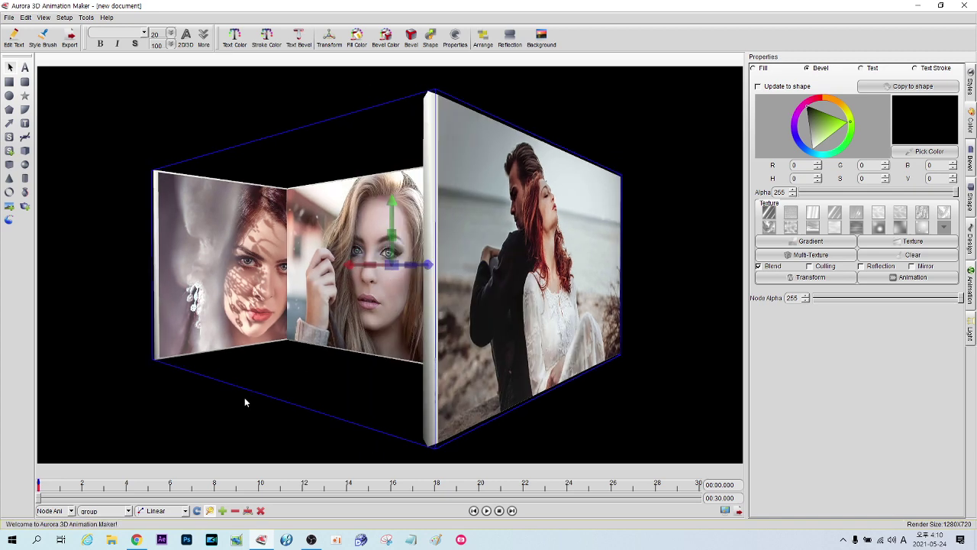
{"action": "left_click", "coordinate": [131, 511]}
{"action": "left_click", "coordinate": [133, 504]}
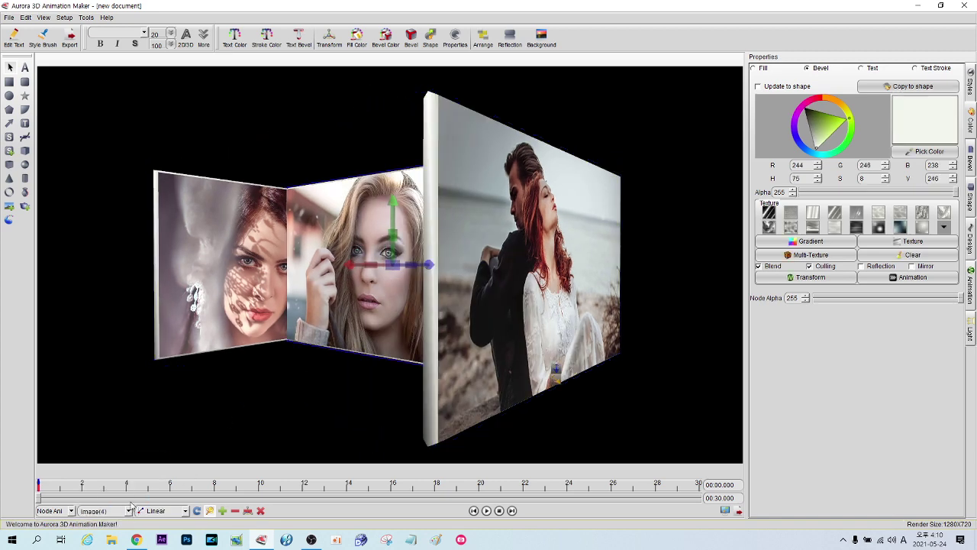
{"action": "left_click_drag", "start_coordinate": [396, 267], "coordinate": [88, 326]}
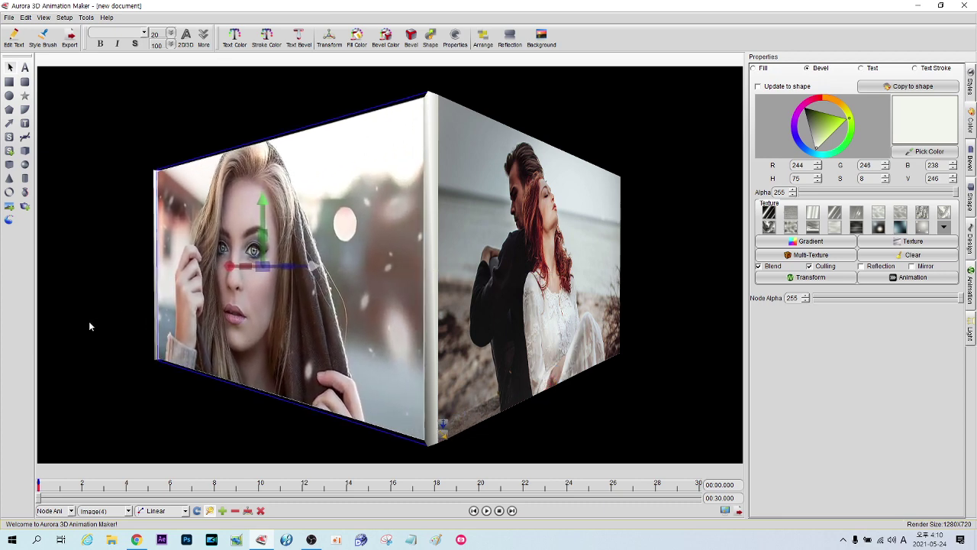
Turn the whole grouped box to another corner and push it back in depth so it looks smaller in the scene
{"action": "left_click", "coordinate": [128, 510]}
{"action": "left_click", "coordinate": [114, 461]}
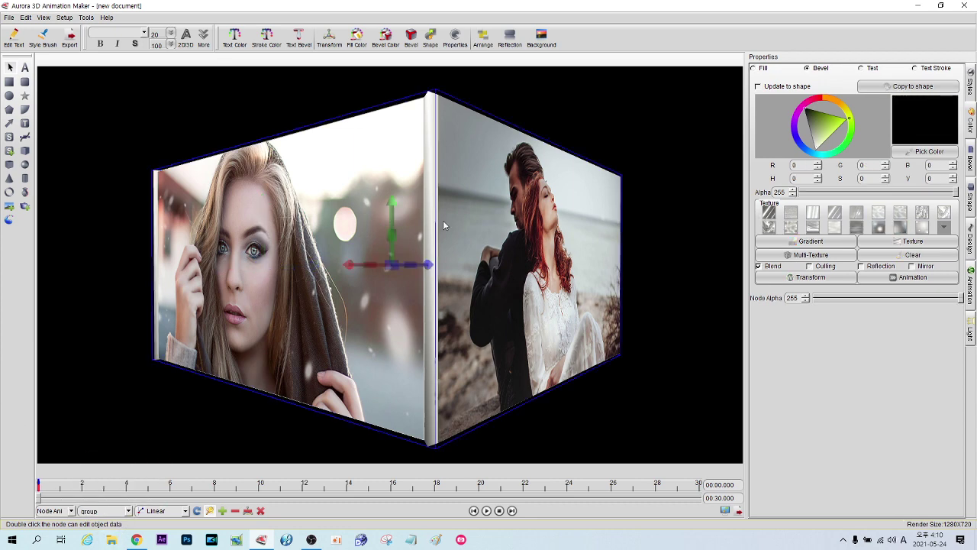
{"action": "left_click_drag", "start_coordinate": [403, 221], "coordinate": [464, 230]}
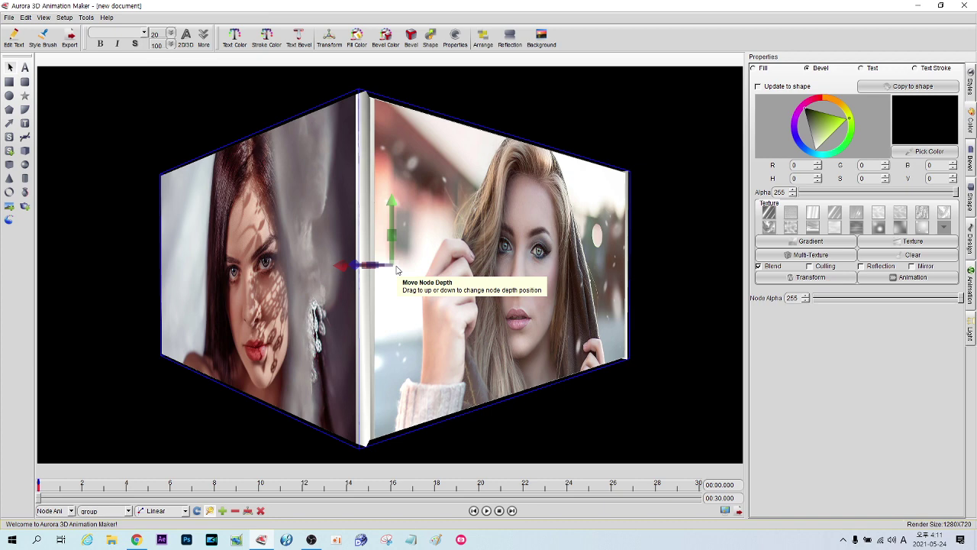
{"action": "left_click_drag", "start_coordinate": [396, 269], "coordinate": [338, 66]}
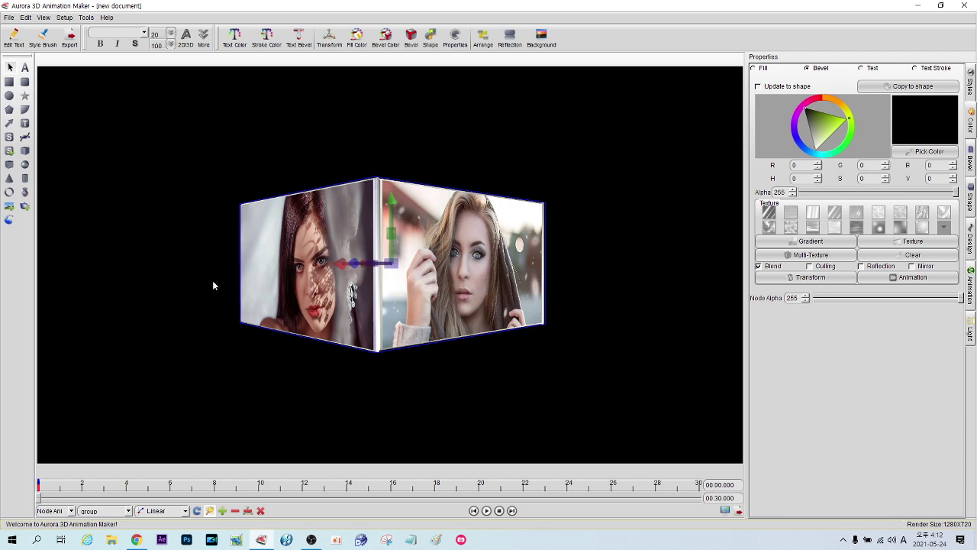
{"action": "left_click_drag", "start_coordinate": [392, 258], "coordinate": [390, 230]}
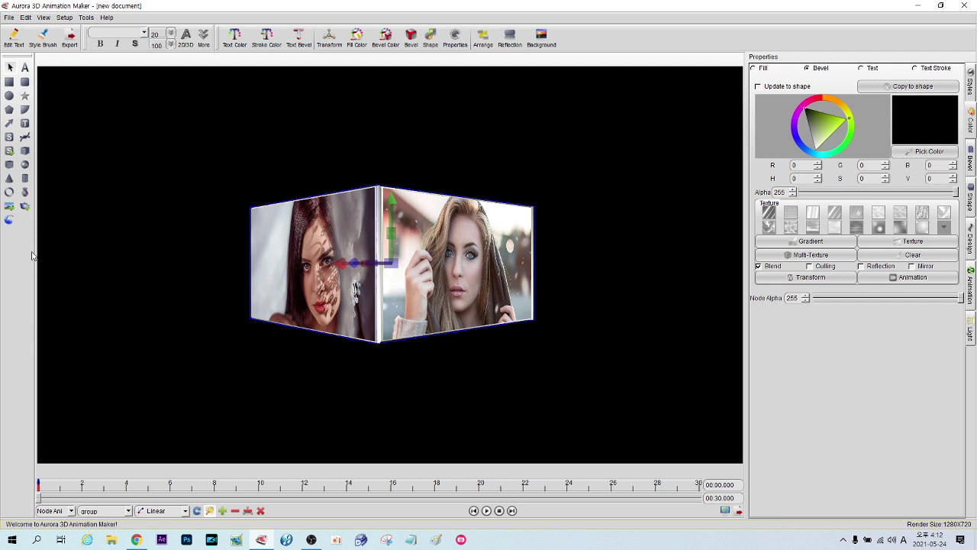
Draw a sphere over the centre of the image box and set its width and height to 40
{"action": "left_click", "coordinate": [25, 164]}
{"action": "left_click_drag", "start_coordinate": [271, 149], "coordinate": [517, 371]}
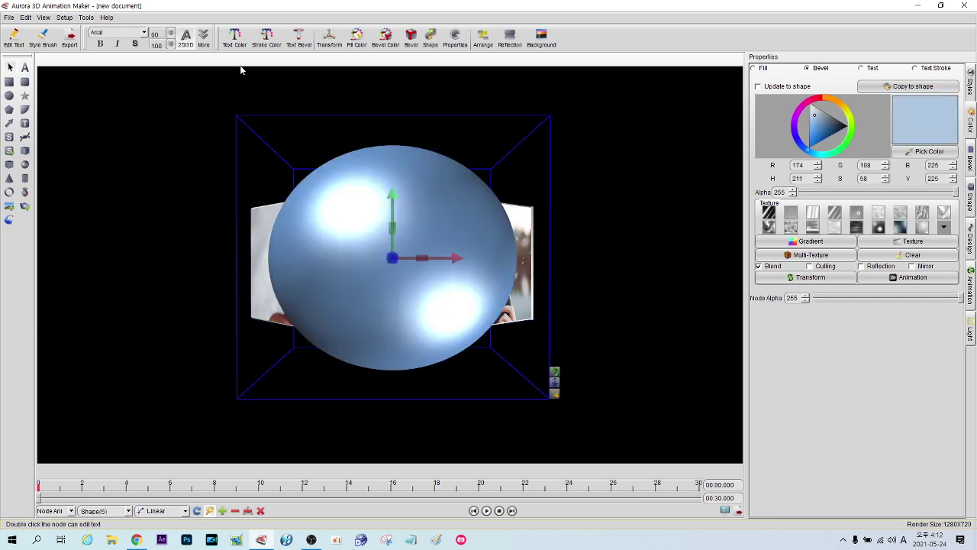
{"action": "left_click", "coordinate": [329, 38]}
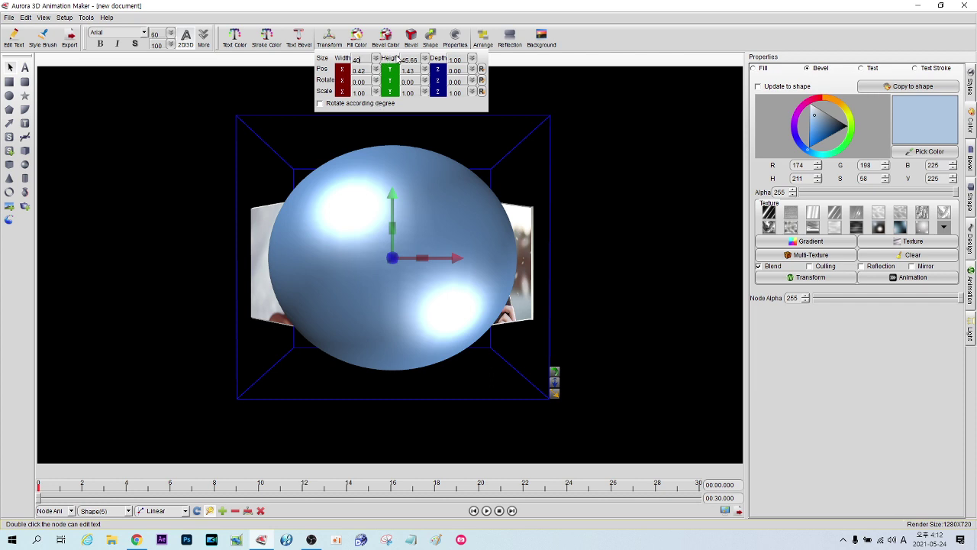
{"action": "key", "text": "Return"}
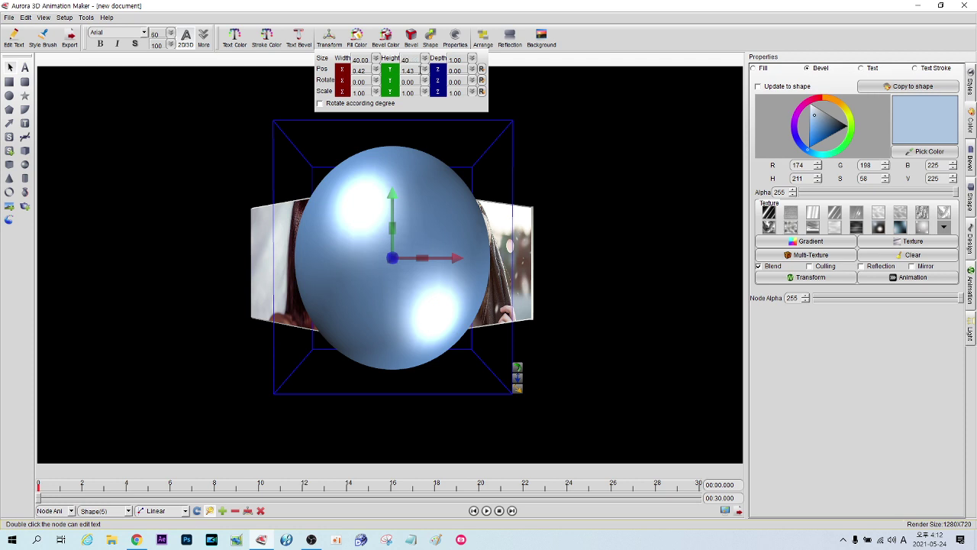
{"action": "type", "text": "40"}
{"action": "left_click", "coordinate": [393, 202]}
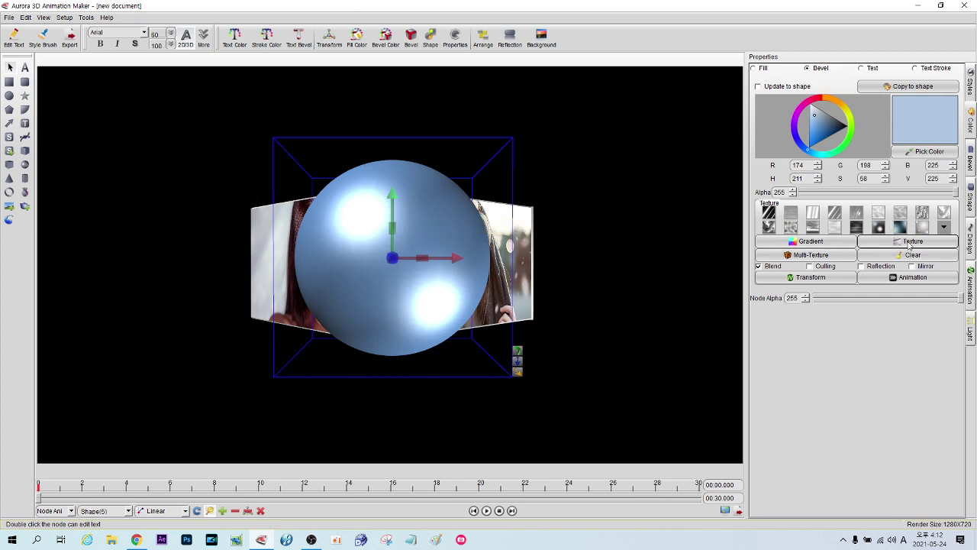
Texture the sphere's fill with image 11 and lighten its fill colour to a near-white, RGB 236, 239, 243
{"action": "left_click", "coordinate": [755, 68]}
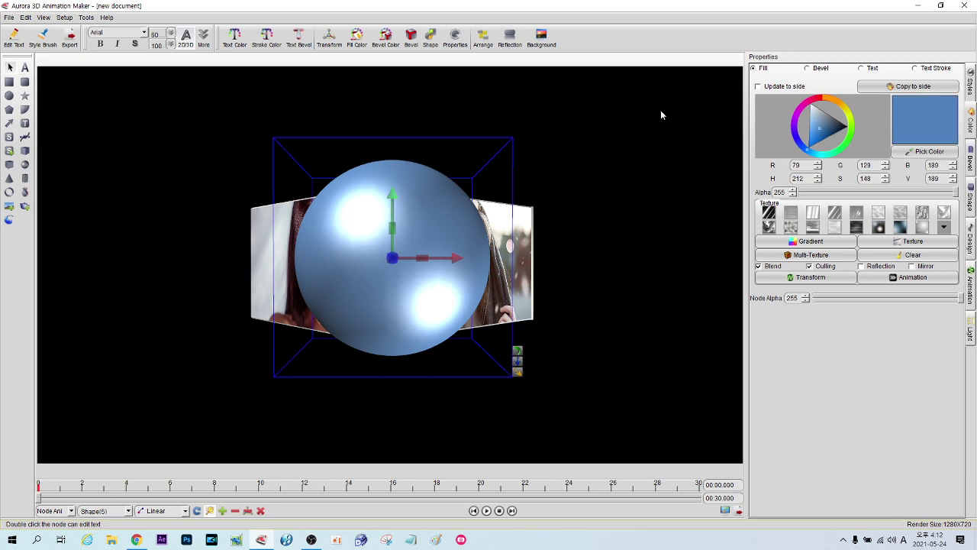
{"action": "left_click", "coordinate": [908, 242]}
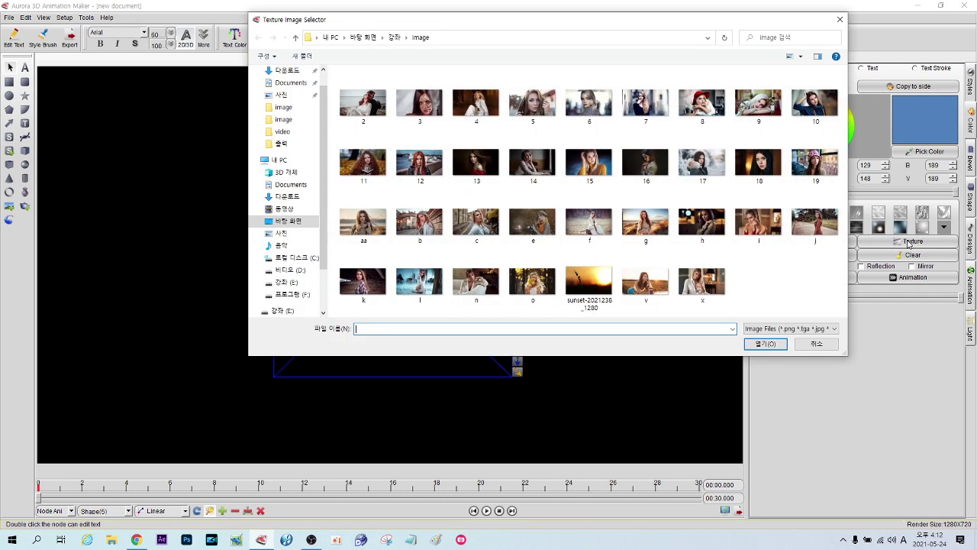
{"action": "double_click", "coordinate": [373, 160]}
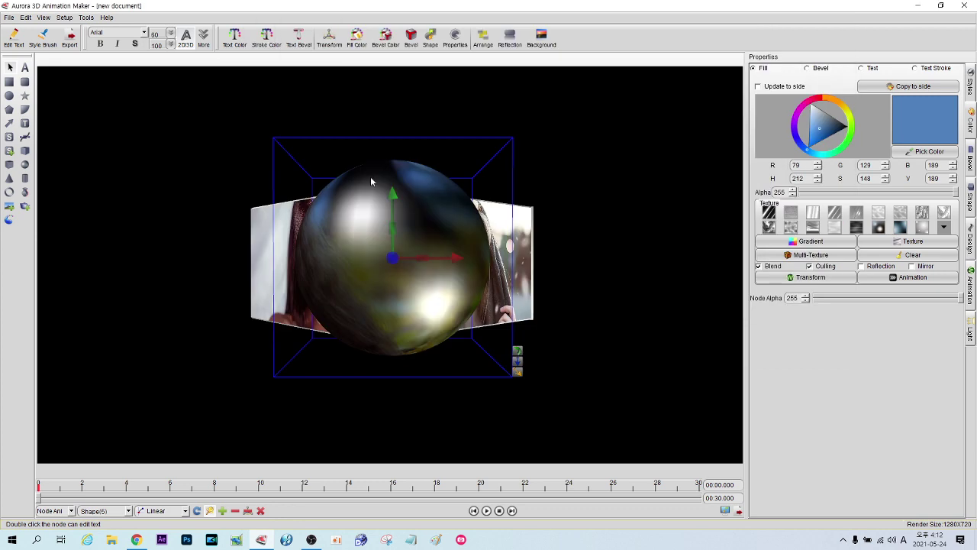
{"action": "left_click_drag", "start_coordinate": [830, 127], "coordinate": [814, 111]}
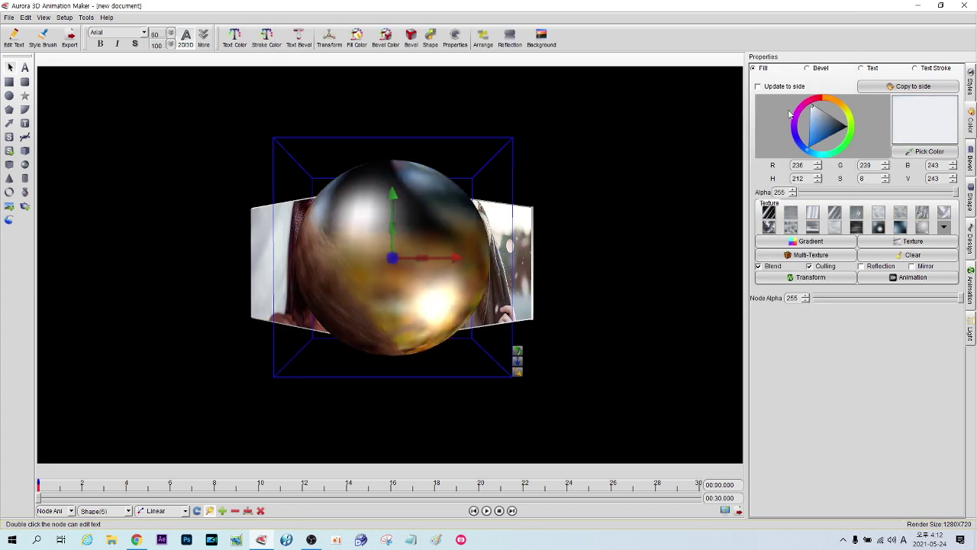
Rotate the sphere about its Y axis until the textured face points forward, and push it back in depth inside the box
{"action": "left_click_drag", "start_coordinate": [392, 215], "coordinate": [517, 205]}
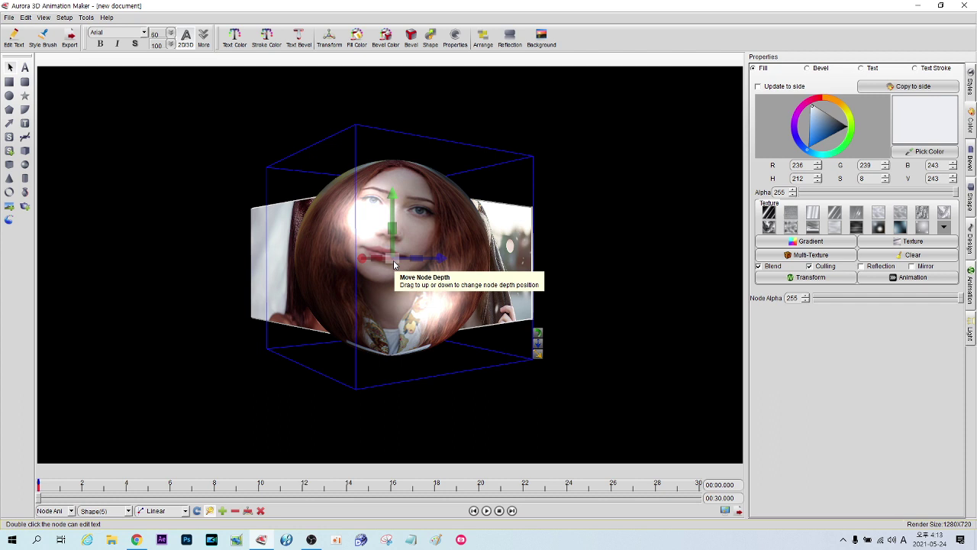
{"action": "left_click_drag", "start_coordinate": [394, 263], "coordinate": [351, 74]}
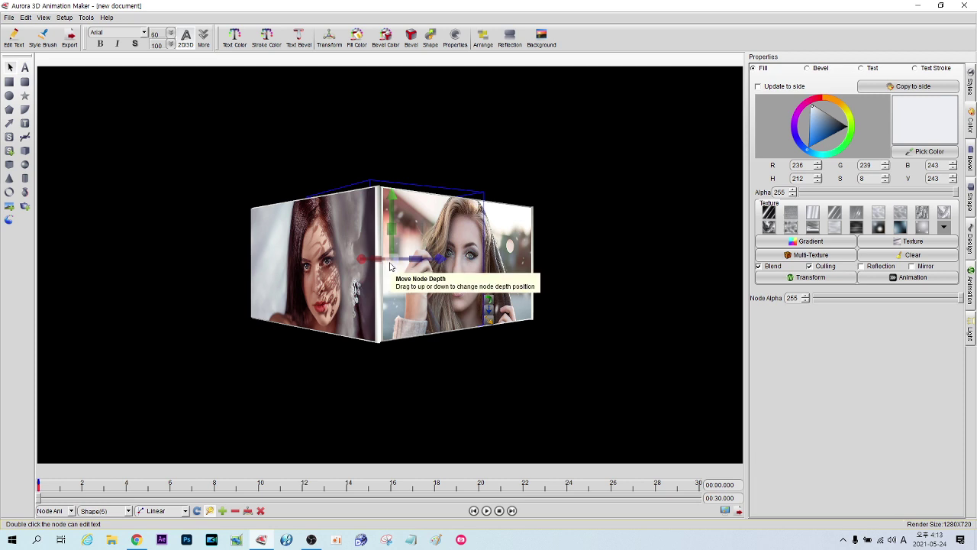
{"action": "left_click_drag", "start_coordinate": [392, 263], "coordinate": [405, 210]}
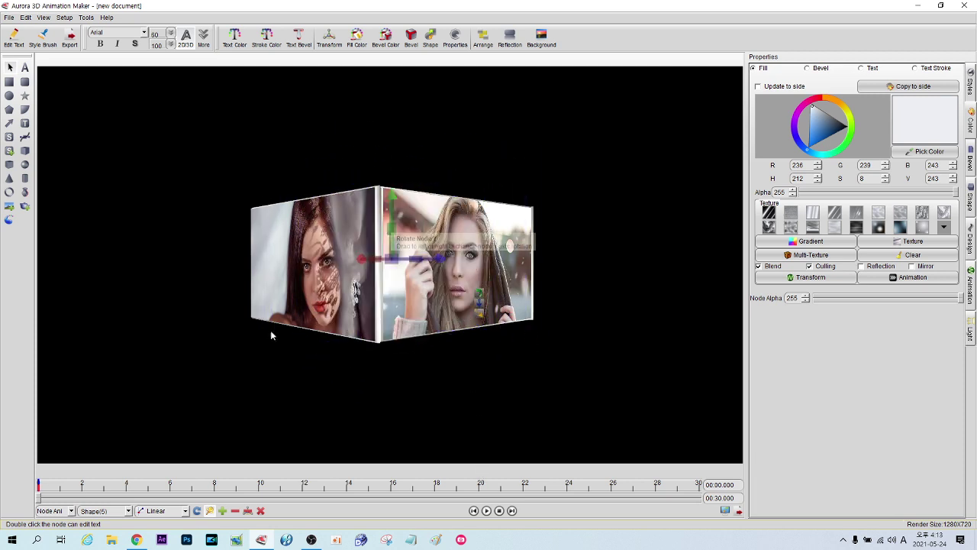
Select the box group and tilt it so its open top reveals the sphere inside
{"action": "left_click", "coordinate": [129, 510]}
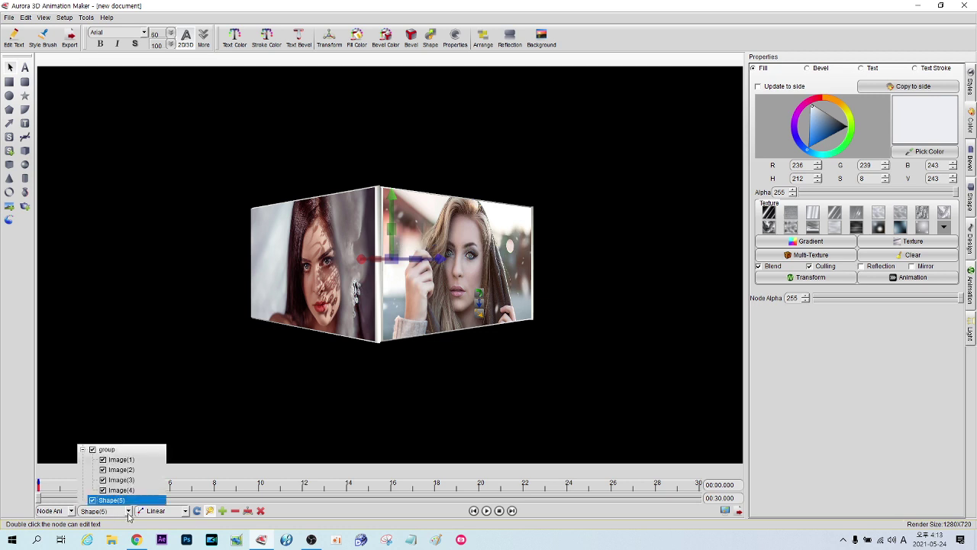
{"action": "left_click", "coordinate": [117, 451]}
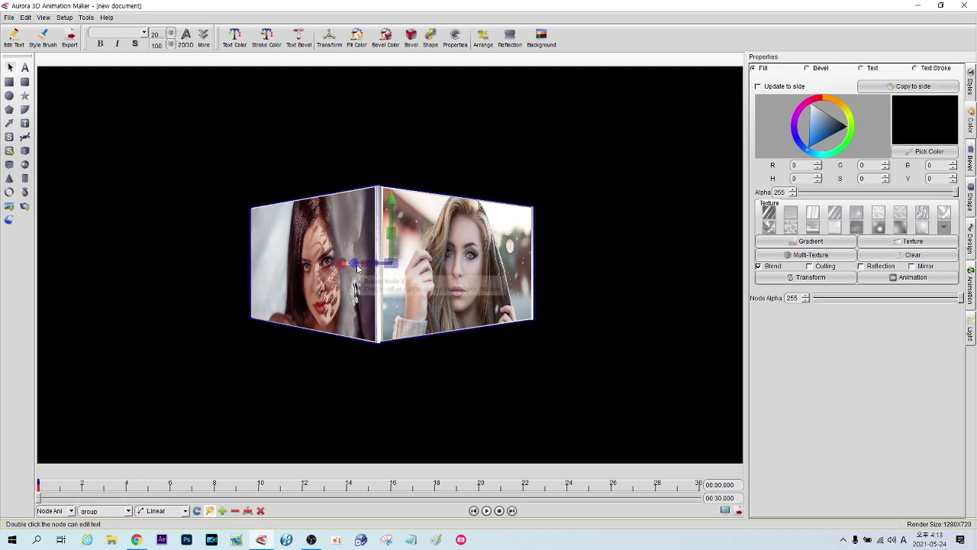
{"action": "left_click_drag", "start_coordinate": [352, 269], "coordinate": [352, 243]}
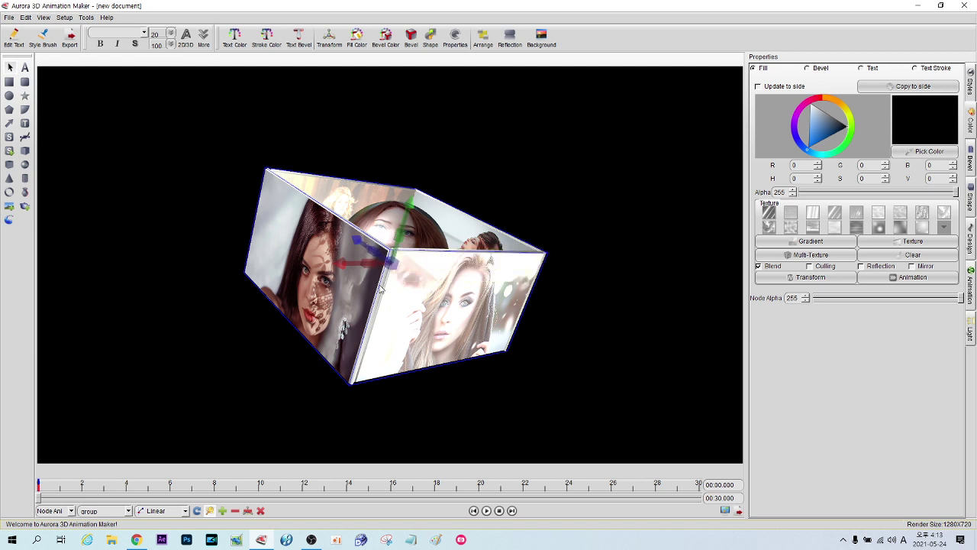
Select the sphere, Shape(5), and move it slightly upward inside the tilted box
{"action": "left_click", "coordinate": [129, 511]}
{"action": "left_click", "coordinate": [150, 458]}
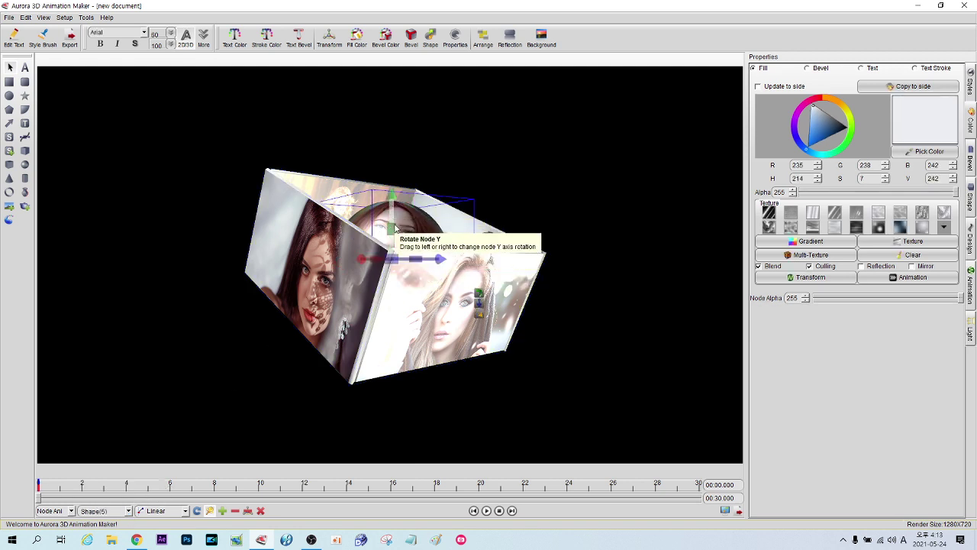
{"action": "left_click_drag", "start_coordinate": [416, 237], "coordinate": [421, 227]}
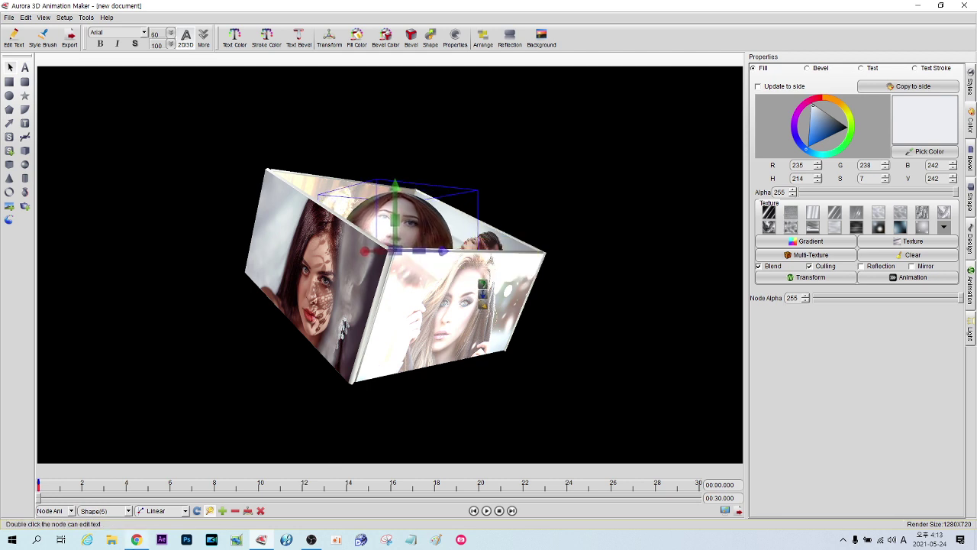
Select the box group and rotate it about its Y axis so the Image panel with the dark-haired woman faces forward
{"action": "left_click", "coordinate": [127, 513]}
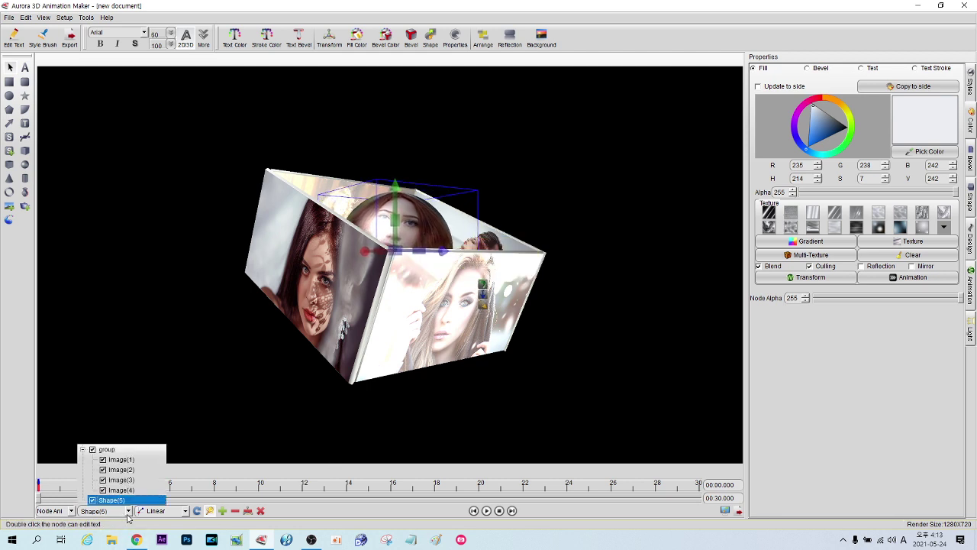
{"action": "left_click", "coordinate": [109, 451]}
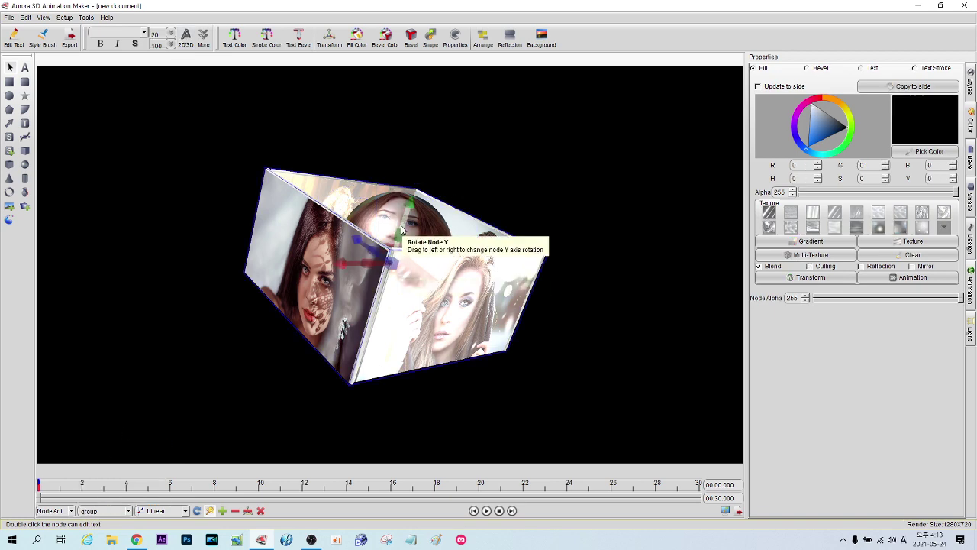
{"action": "left_click_drag", "start_coordinate": [410, 231], "coordinate": [451, 260]}
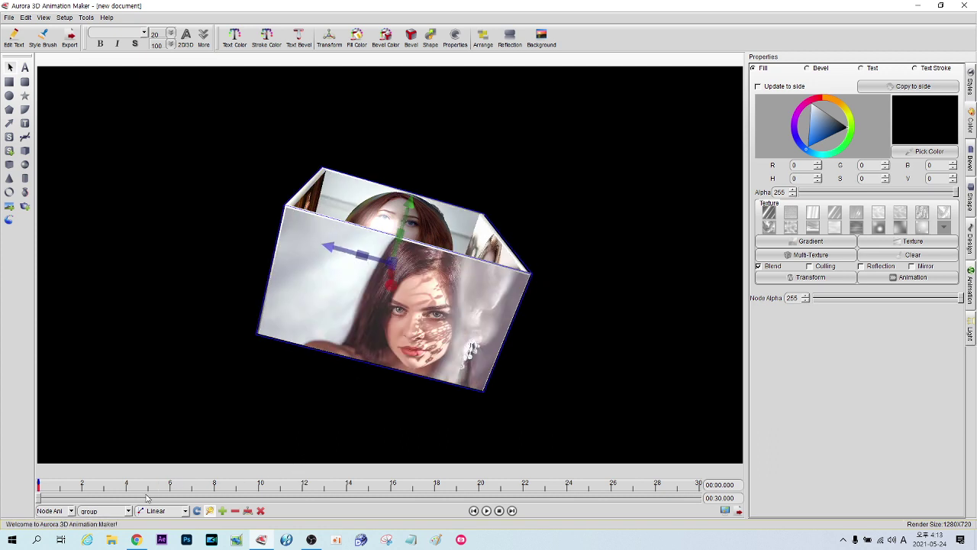
Select the sphere inside the box and rotate it about its Y axis so the textured face turns sideways
{"action": "left_click", "coordinate": [130, 513]}
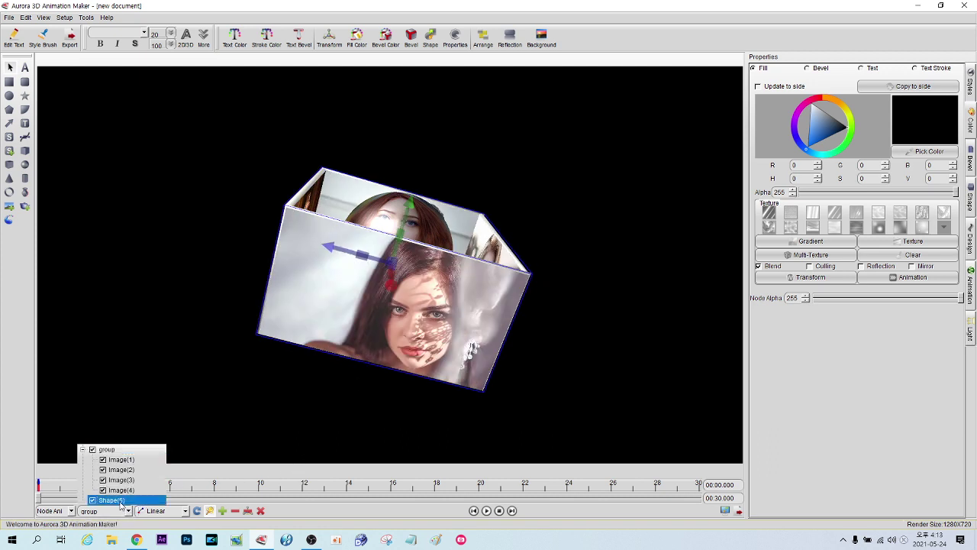
{"action": "left_click", "coordinate": [118, 500]}
{"action": "left_click_drag", "start_coordinate": [396, 200], "coordinate": [459, 228]}
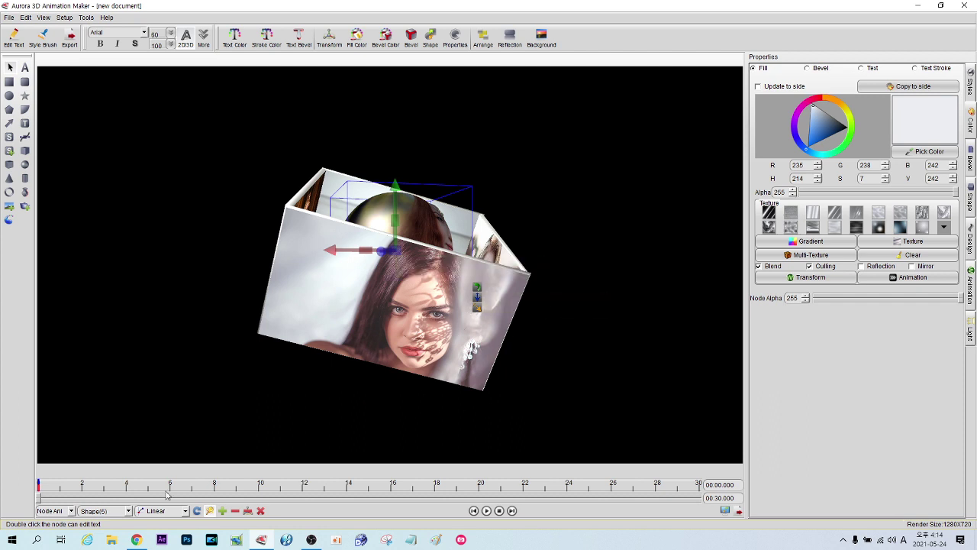
Animate the box group by spinning it repeatedly about its Y axis at 30 seconds, and preview the rotation from the start
{"action": "left_click", "coordinate": [129, 510]}
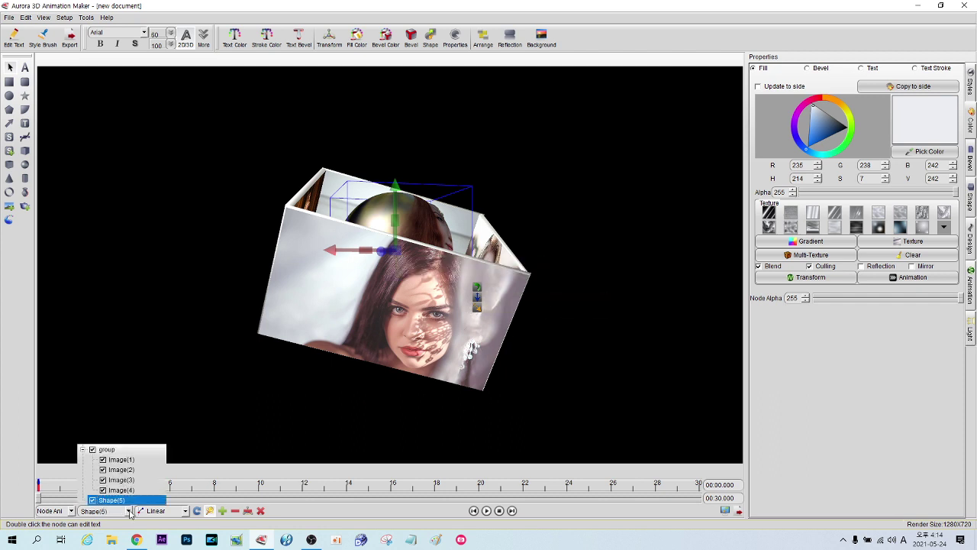
{"action": "left_click", "coordinate": [106, 451]}
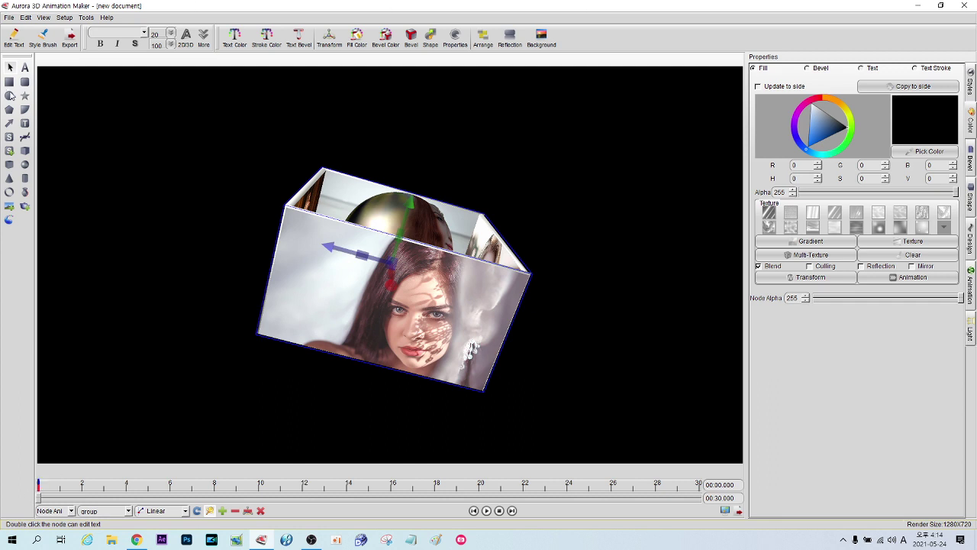
{"action": "left_click_drag", "start_coordinate": [42, 497], "coordinate": [705, 501]}
{"action": "left_click_drag", "start_coordinate": [413, 206], "coordinate": [672, 234]}
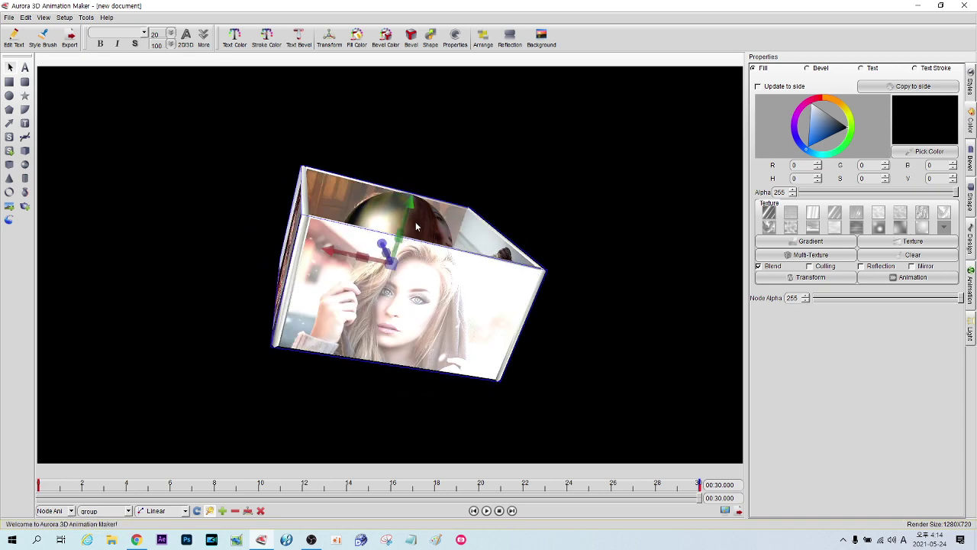
{"action": "left_click_drag", "start_coordinate": [407, 222], "coordinate": [642, 217]}
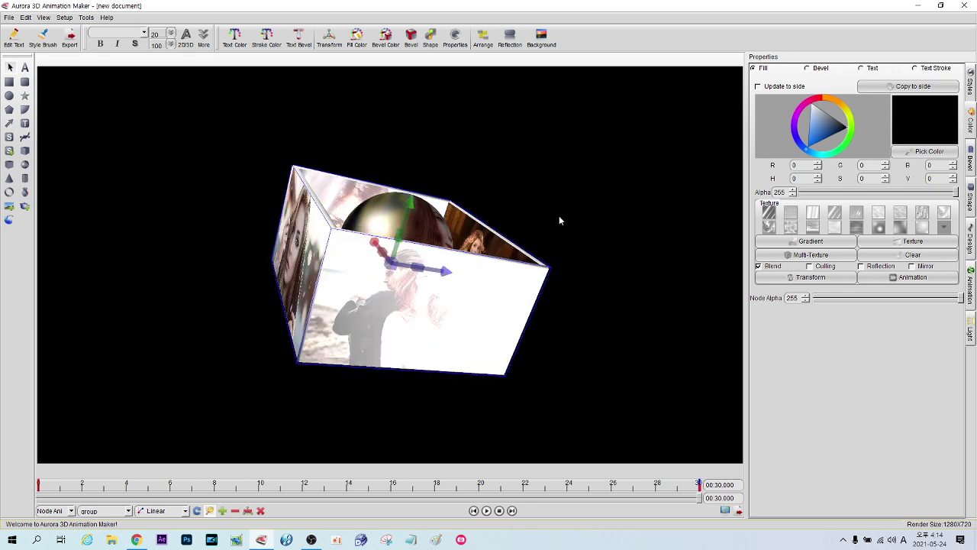
{"action": "left_click_drag", "start_coordinate": [405, 226], "coordinate": [729, 221]}
{"action": "left_click_drag", "start_coordinate": [701, 489], "coordinate": [21, 442]}
{"action": "key", "text": "space"}
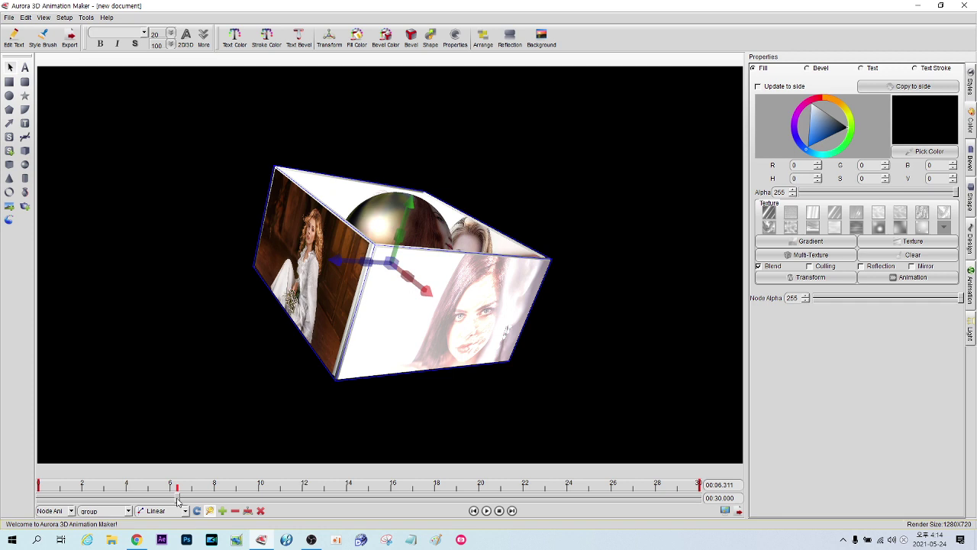
{"action": "left_click_drag", "start_coordinate": [177, 500], "coordinate": [9, 502]}
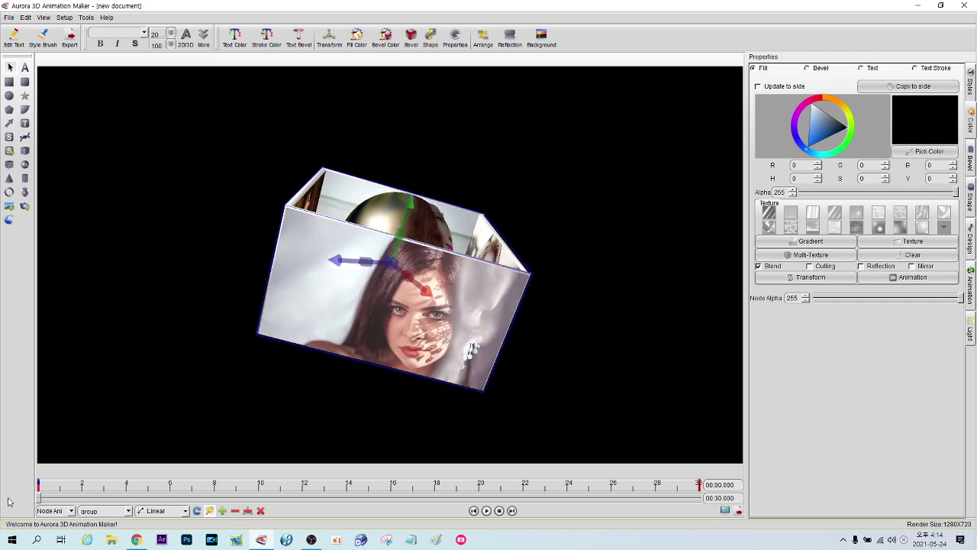
Animate the sphere by spinning it about its Y axis at 30 seconds, and preview the combined rotation from the start
{"action": "left_click", "coordinate": [127, 511]}
{"action": "left_click", "coordinate": [110, 500]}
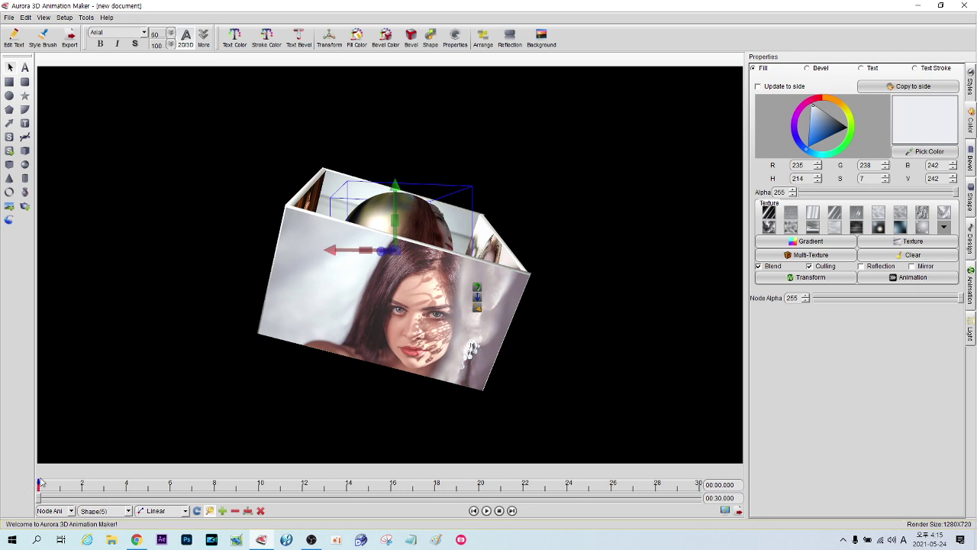
{"action": "left_click_drag", "start_coordinate": [39, 502], "coordinate": [704, 524]}
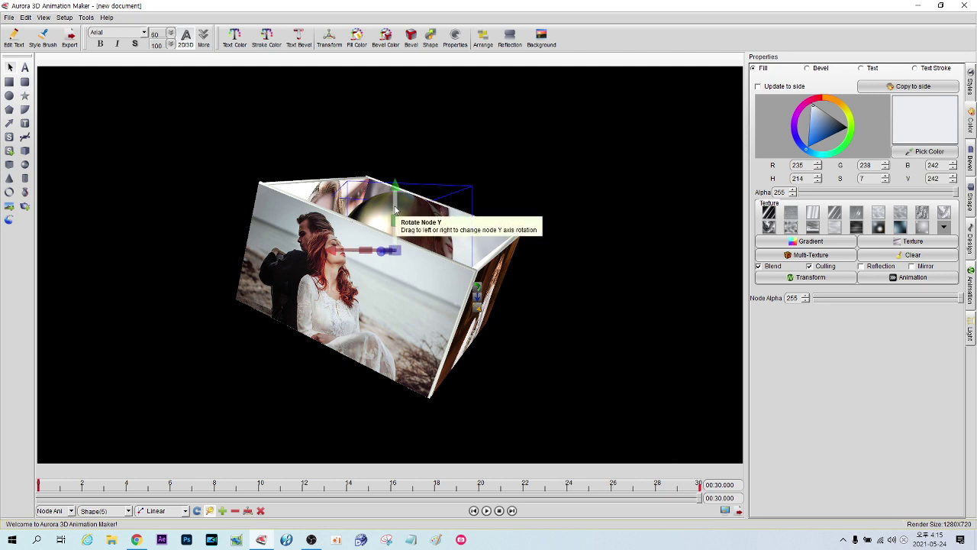
{"action": "mouse_move", "coordinate": [394, 210]}
{"action": "left_mouse_down"}
{"action": "mouse_move", "coordinate": [754, 272]}
{"action": "mouse_move", "coordinate": [447, 218]}
{"action": "mouse_move", "coordinate": [581, 227]}
{"action": "mouse_move", "coordinate": [422, 220]}
{"action": "mouse_move", "coordinate": [754, 258]}
{"action": "left_mouse_up"}
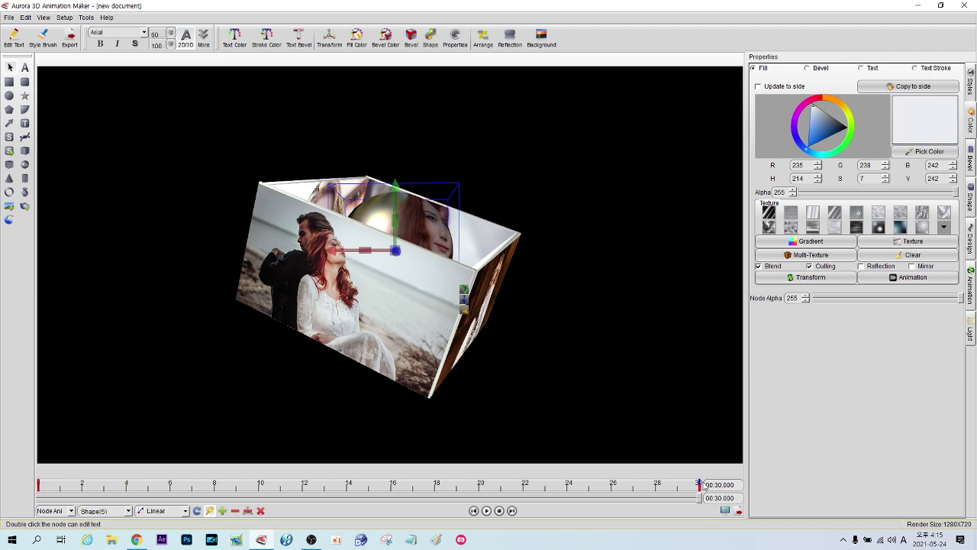
{"action": "left_click_drag", "start_coordinate": [701, 499], "coordinate": [39, 498]}
{"action": "key", "text": "space"}
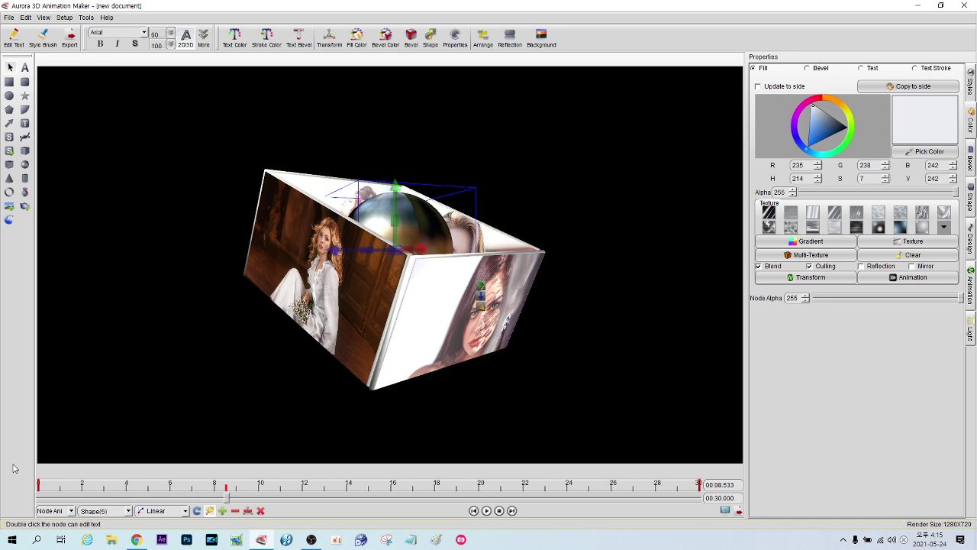
Insert the image 사람 from the video folder into the scene in front of the box
{"action": "left_click", "coordinate": [9, 206]}
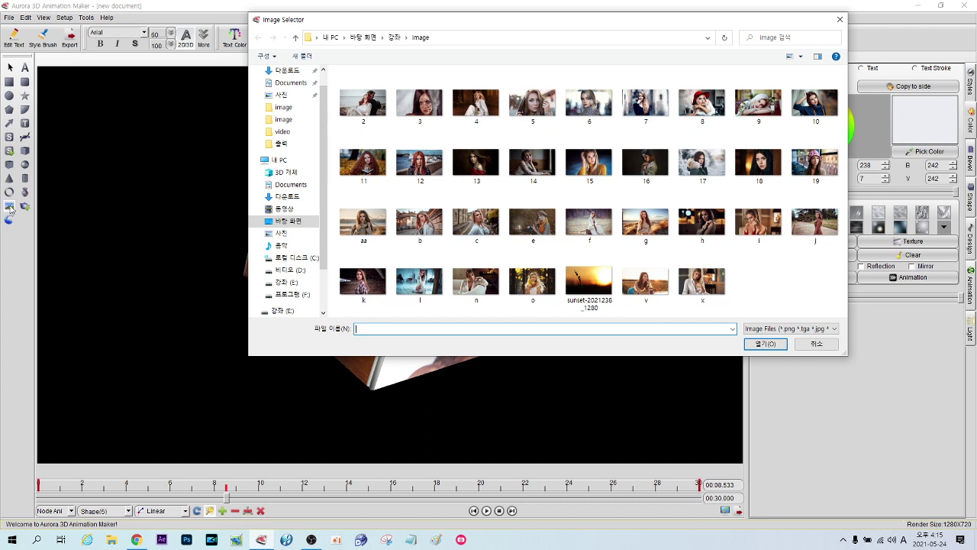
{"action": "left_click", "coordinate": [298, 37]}
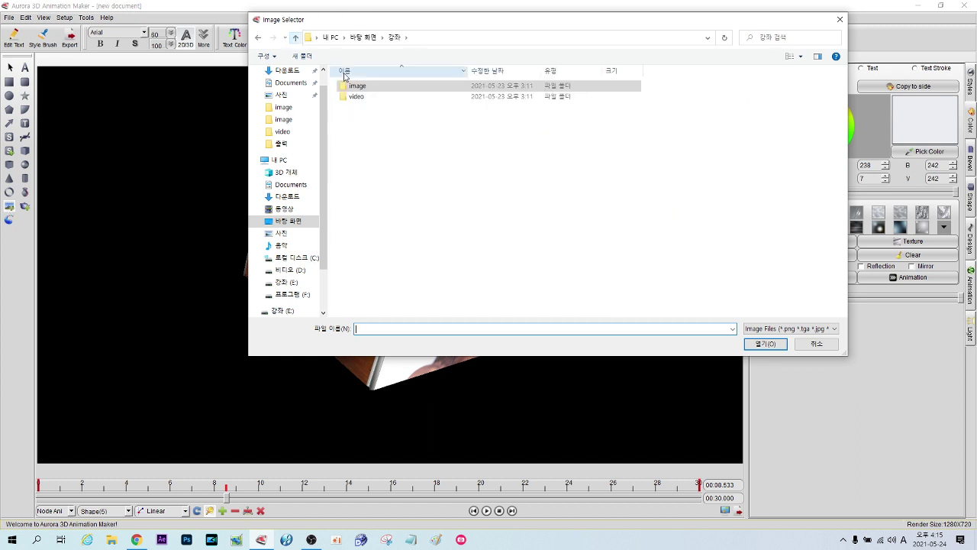
{"action": "double_click", "coordinate": [355, 96]}
{"action": "left_click", "coordinate": [416, 97]}
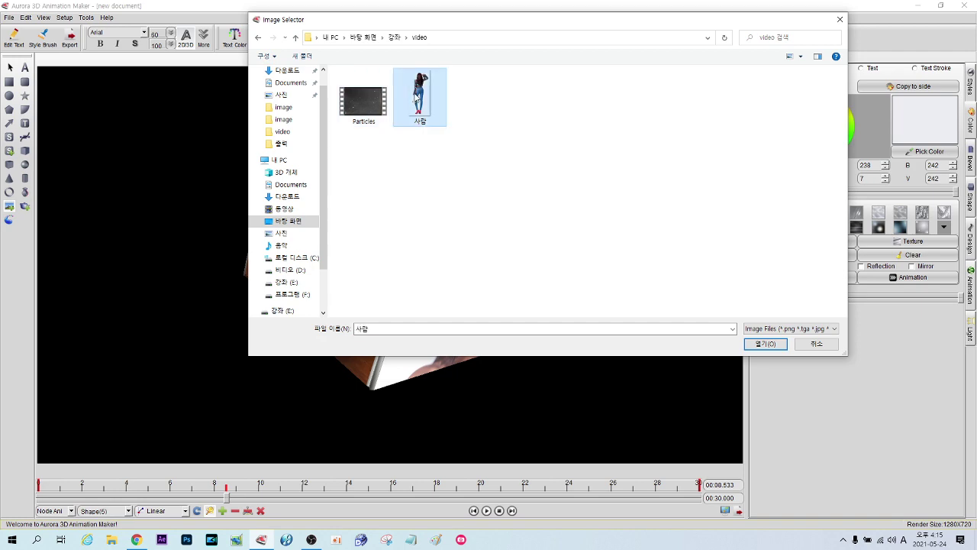
{"action": "double_click", "coordinate": [416, 97]}
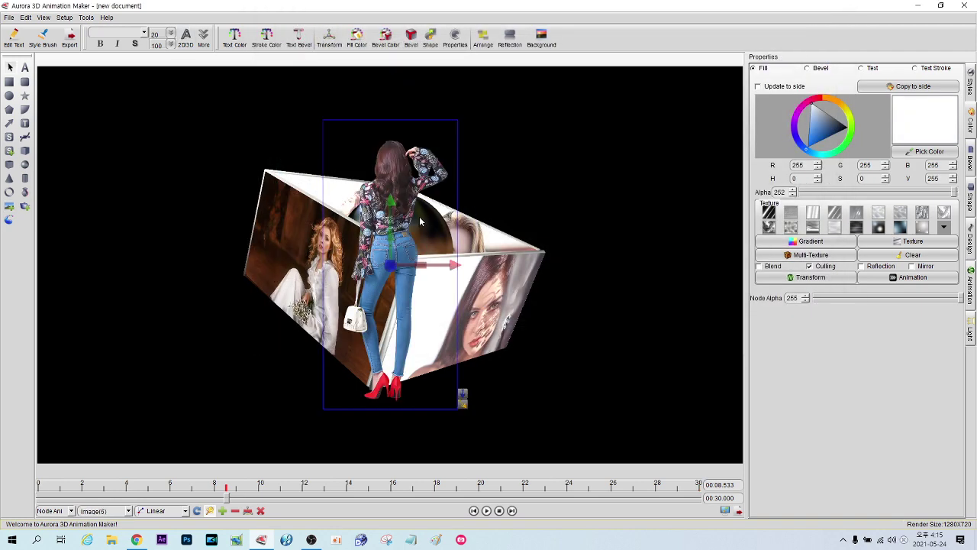
Enlarge the person image by bringing it nearer, center it in front of the box, and delete all its keyframes
{"action": "left_click_drag", "start_coordinate": [419, 216], "coordinate": [565, 292]}
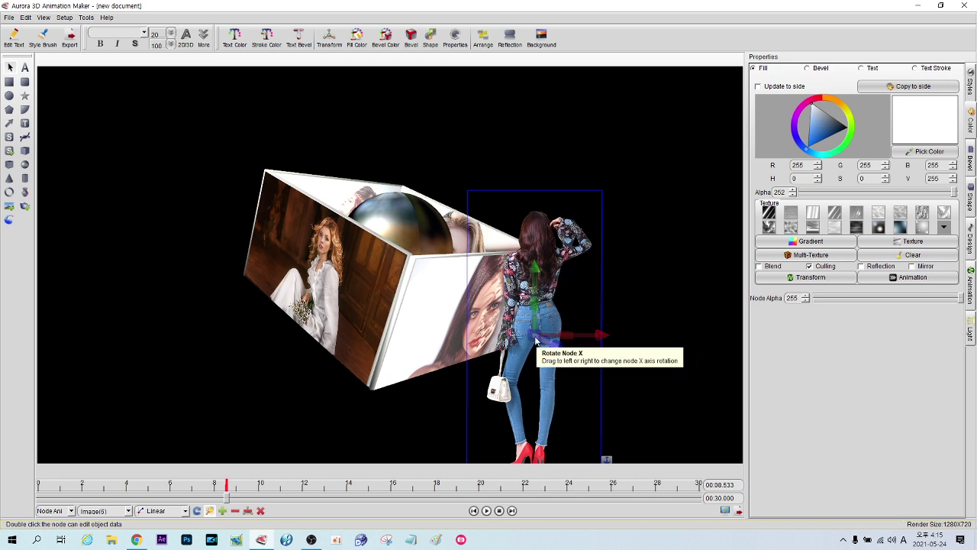
{"action": "left_click_drag", "start_coordinate": [534, 341], "coordinate": [580, 328]}
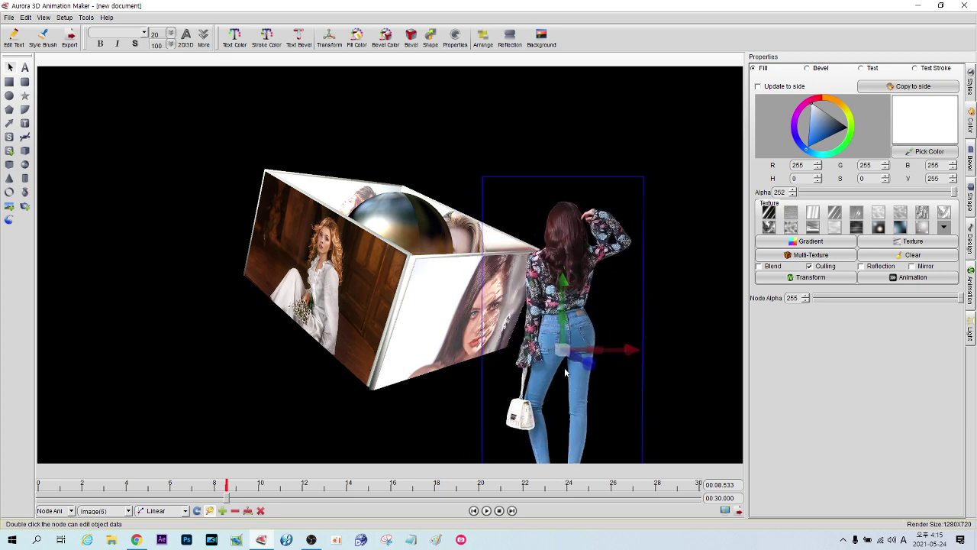
{"action": "left_click_drag", "start_coordinate": [577, 372], "coordinate": [578, 370]}
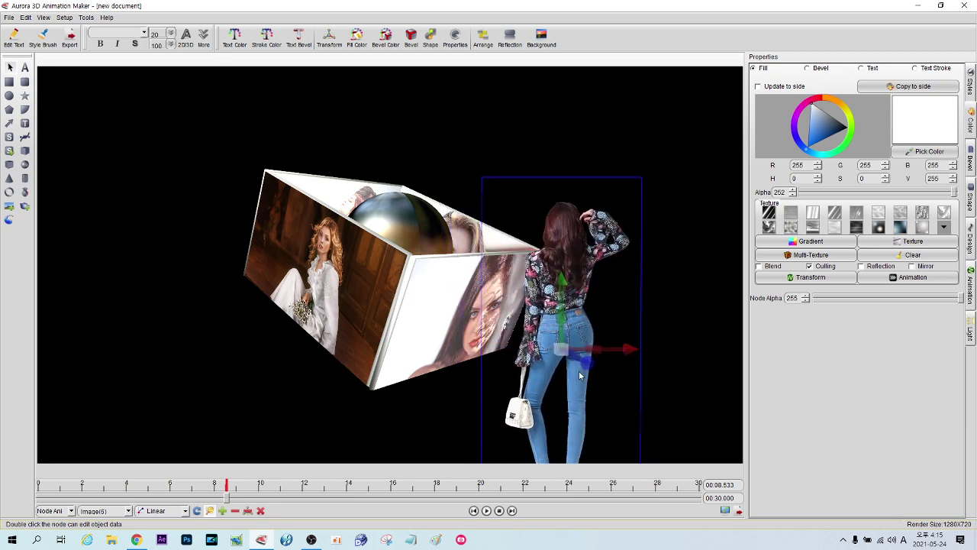
{"action": "left_click_drag", "start_coordinate": [573, 325], "coordinate": [416, 353]}
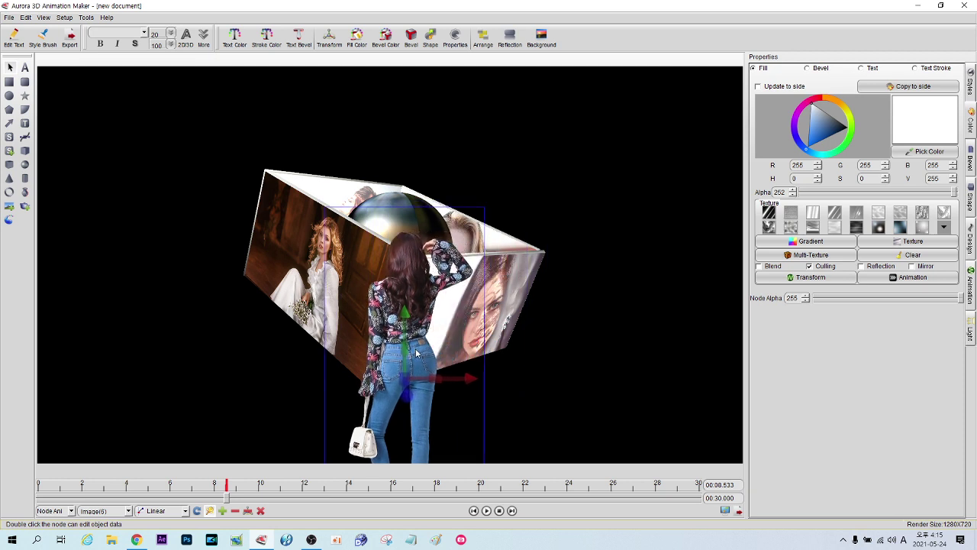
{"action": "left_click", "coordinate": [262, 516]}
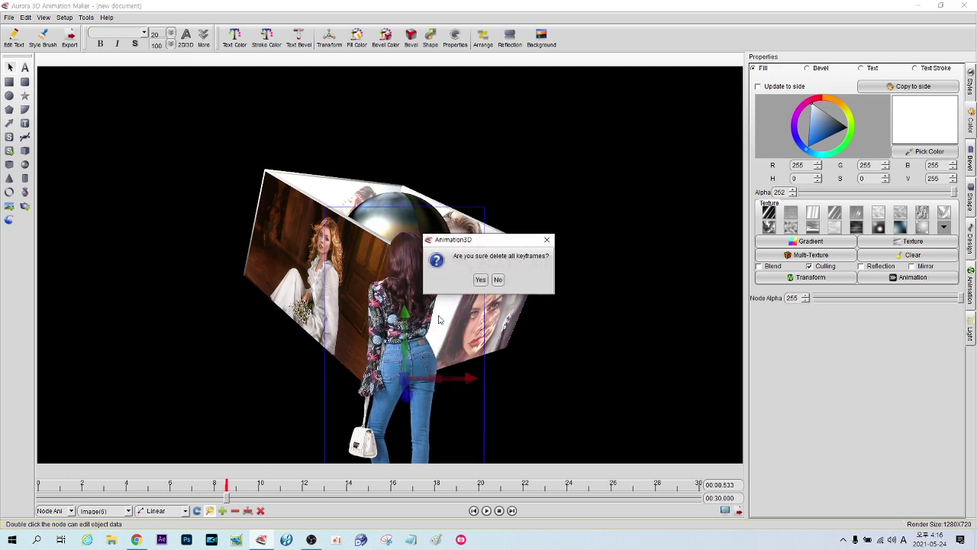
{"action": "left_click", "coordinate": [480, 280]}
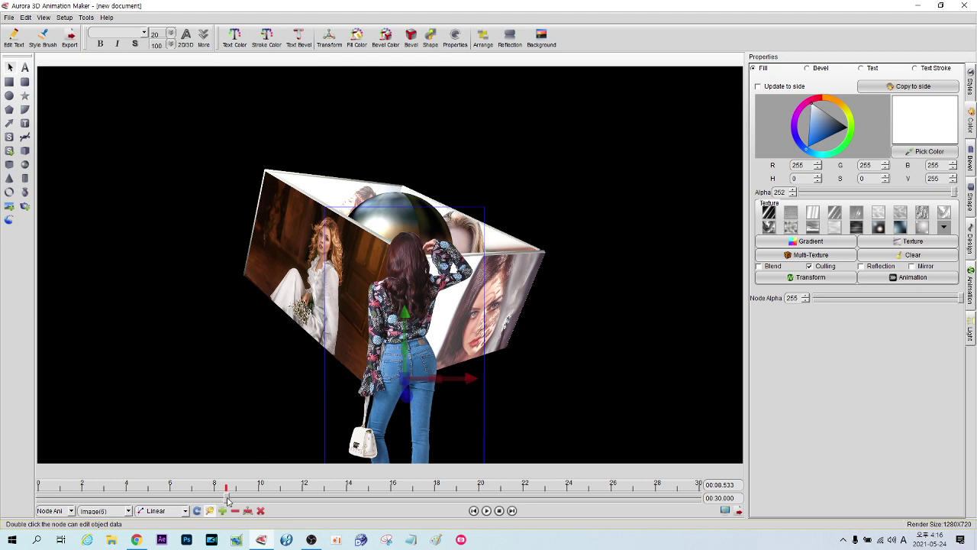
Animate the person image from its place at 0 seconds to the far right of the scene at 30 seconds, and preview the movement
{"action": "left_click_drag", "start_coordinate": [227, 498], "coordinate": [34, 498]}
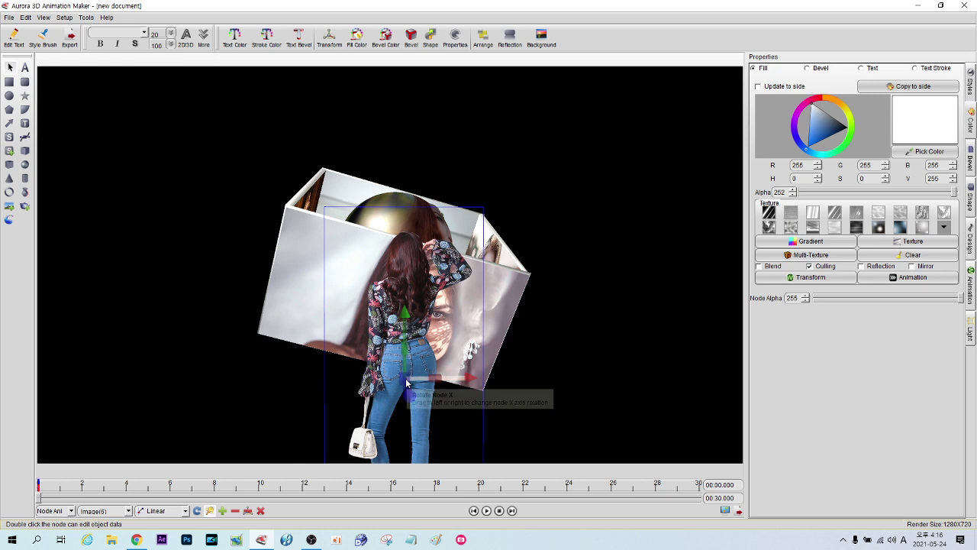
{"action": "left_click_drag", "start_coordinate": [37, 503], "coordinate": [700, 498]}
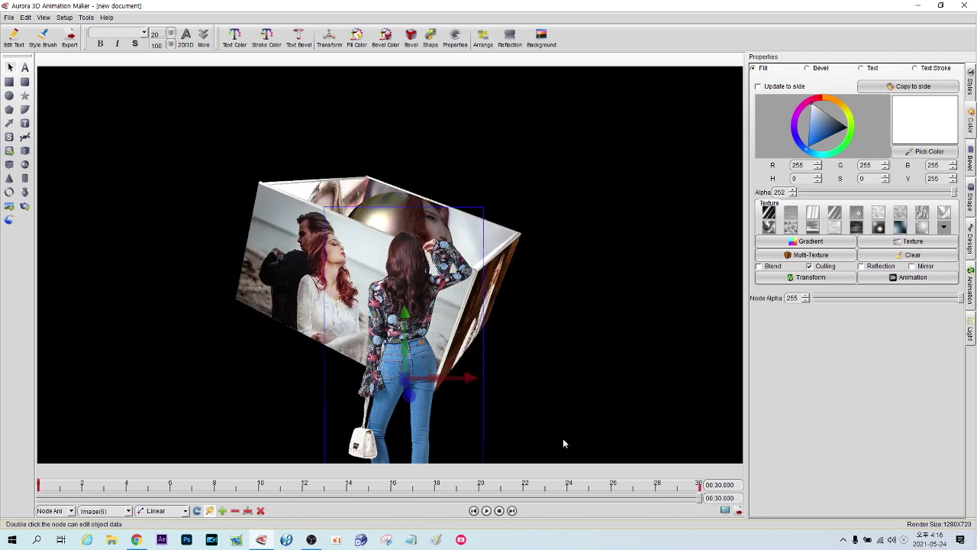
{"action": "left_click_drag", "start_coordinate": [421, 361], "coordinate": [666, 400]}
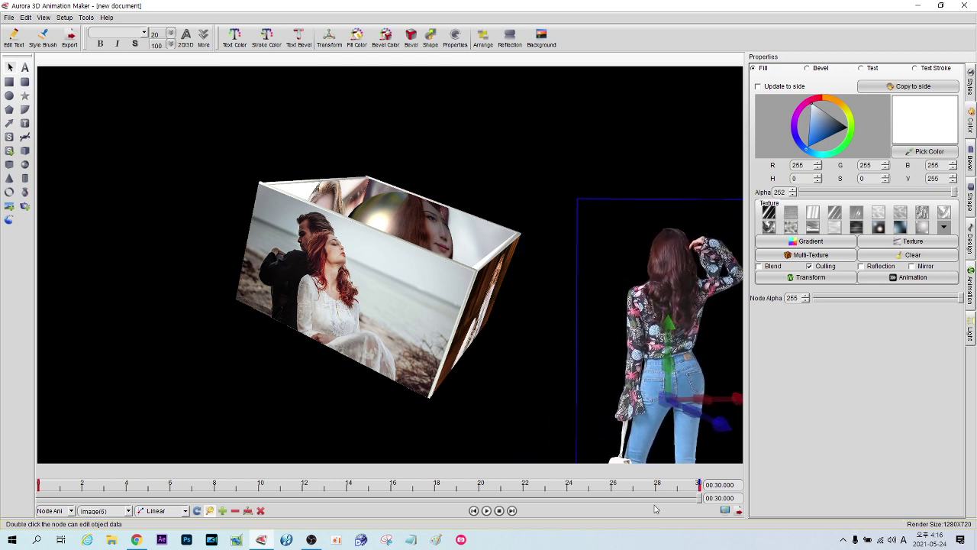
{"action": "left_click_drag", "start_coordinate": [697, 500], "coordinate": [2, 470]}
{"action": "key", "text": "space"}
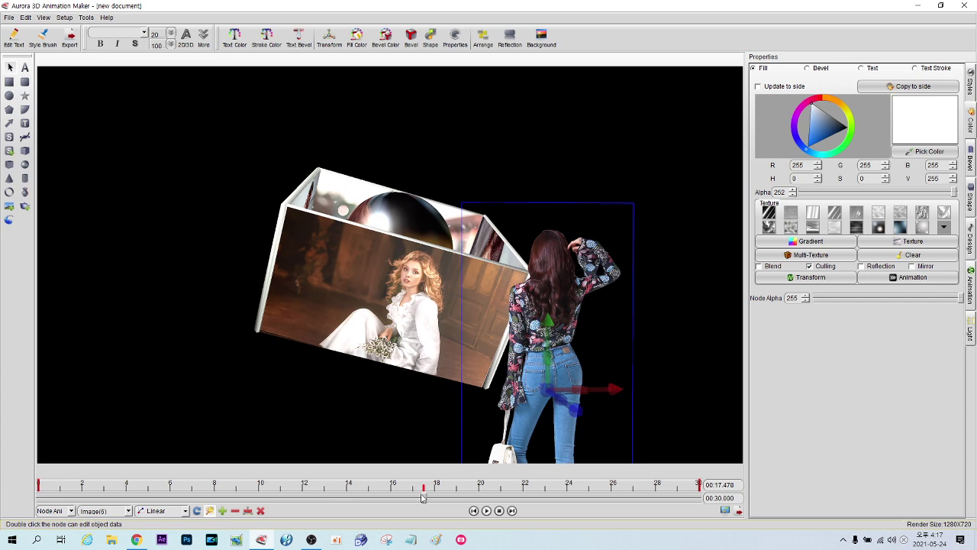
{"action": "left_click_drag", "start_coordinate": [423, 501], "coordinate": [2, 487]}
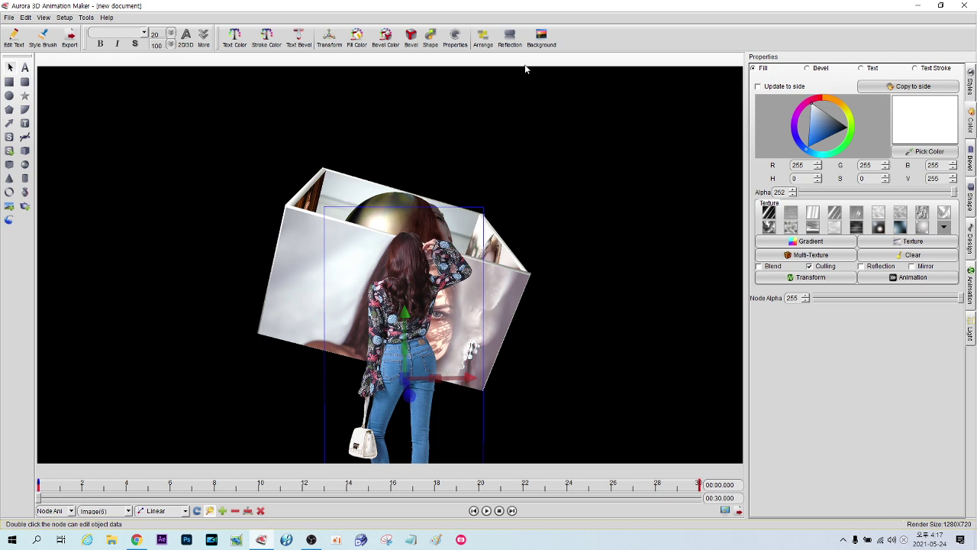
Set the Particles video from the 강좌 video folder as the scene background and preview it from the start
{"action": "left_click", "coordinate": [537, 42]}
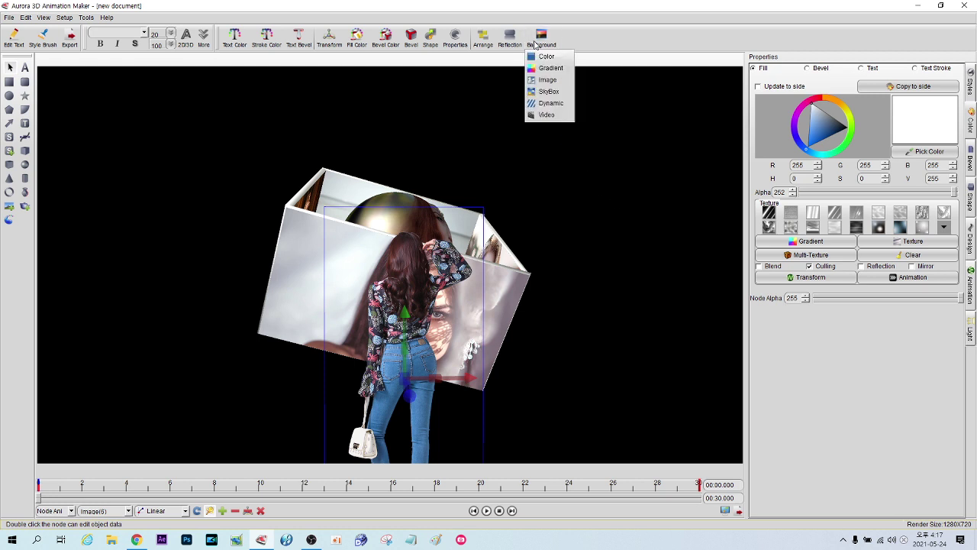
{"action": "left_click", "coordinate": [543, 114]}
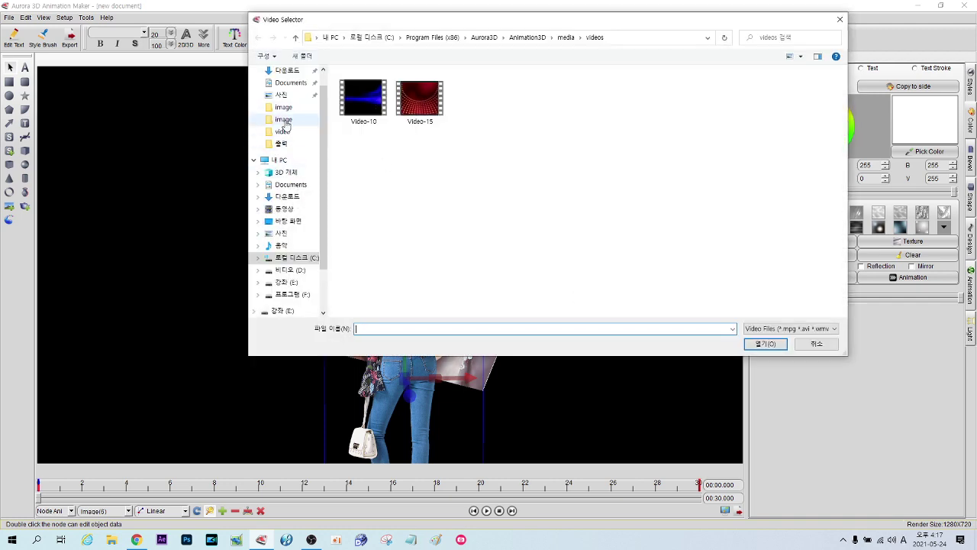
{"action": "left_click", "coordinate": [284, 220]}
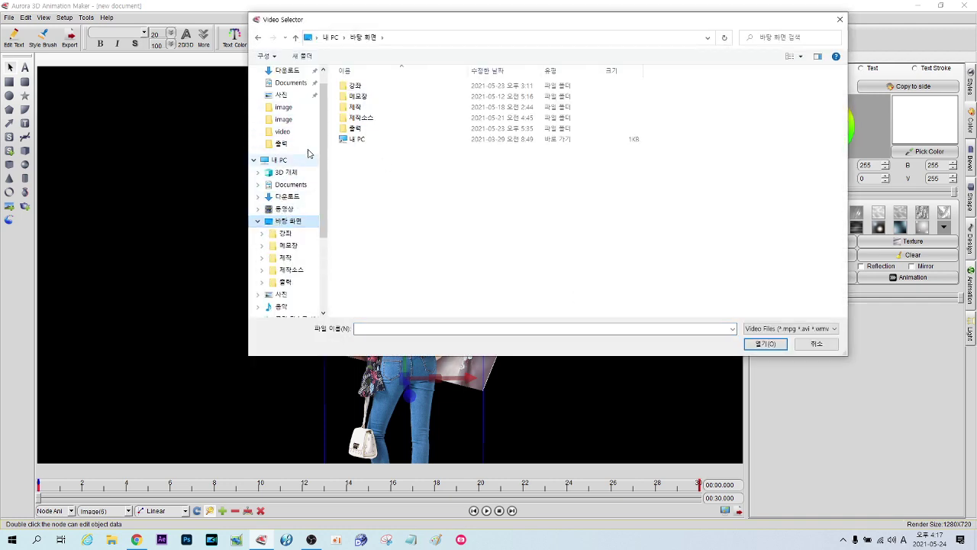
{"action": "double_click", "coordinate": [355, 85]}
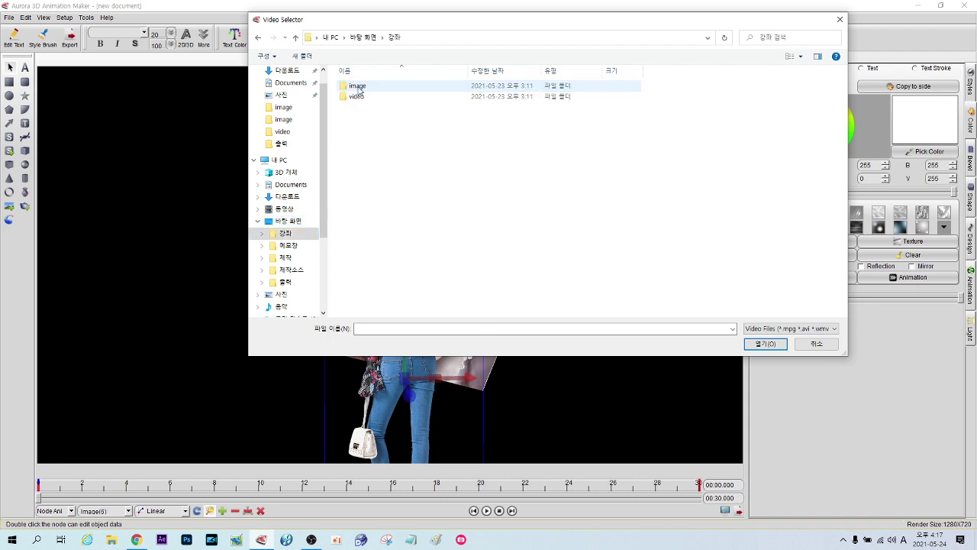
{"action": "double_click", "coordinate": [359, 97]}
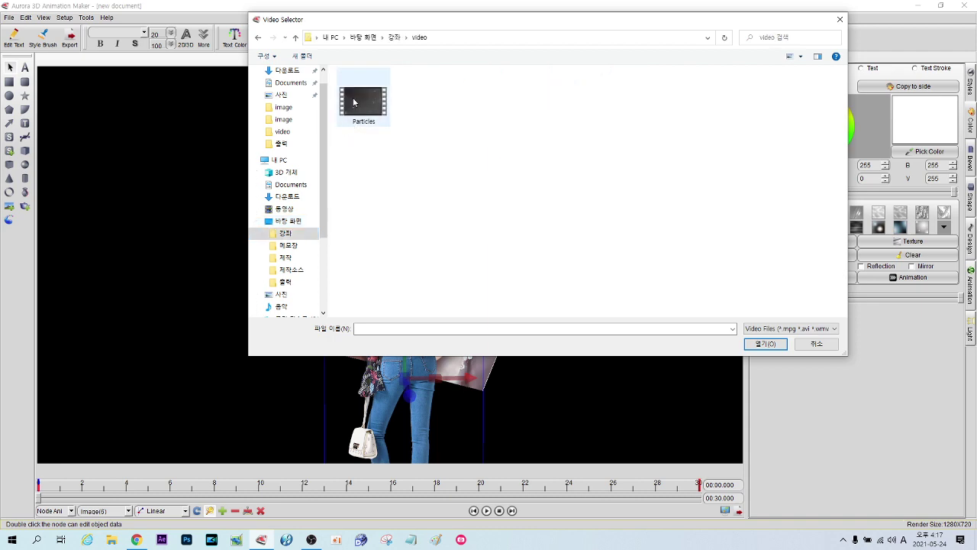
{"action": "double_click", "coordinate": [357, 98]}
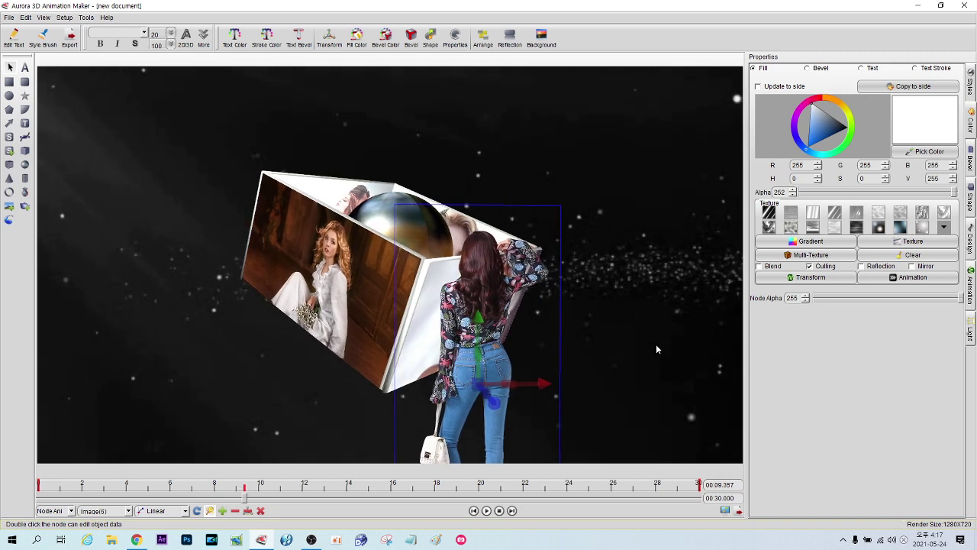
{"action": "left_click_drag", "start_coordinate": [243, 497], "coordinate": [2, 468]}
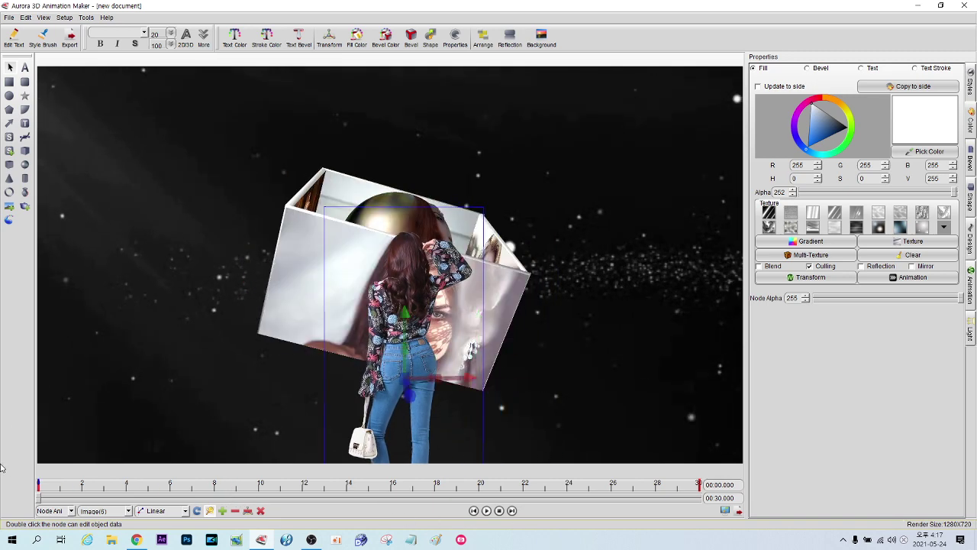
Insert the image sunset-2021238_1280 from the 강좌 image folder into the scene
{"action": "left_click", "coordinate": [9, 207]}
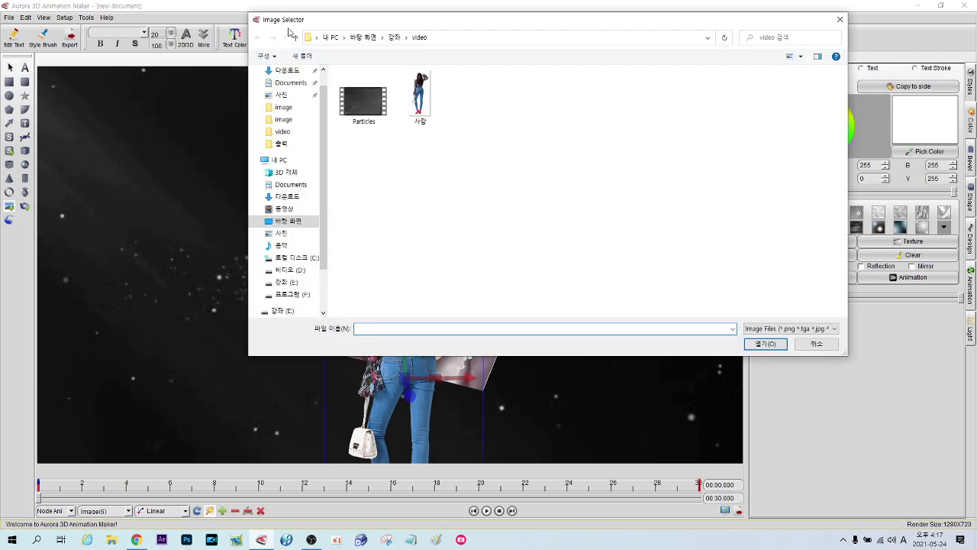
{"action": "left_click", "coordinate": [295, 40]}
{"action": "double_click", "coordinate": [358, 89]}
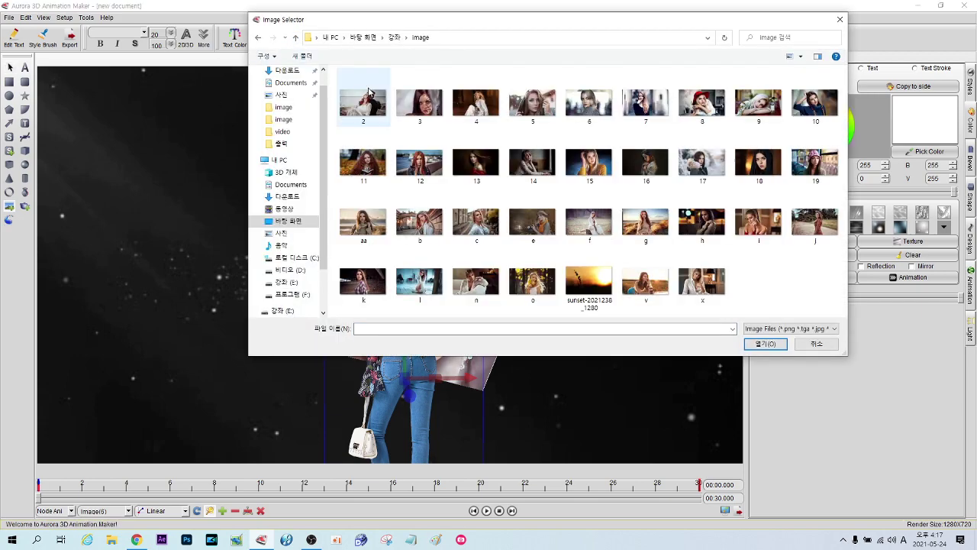
{"action": "double_click", "coordinate": [588, 281]}
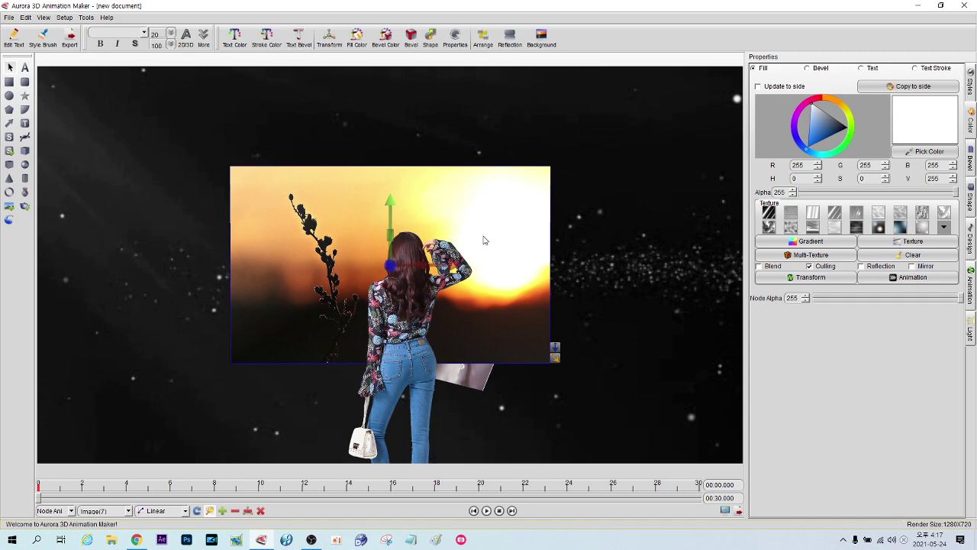
Push the sunset image back in depth behind the box, scale it to fill the frame, and preview the scene
{"action": "left_click_drag", "start_coordinate": [556, 358], "coordinate": [754, 461]}
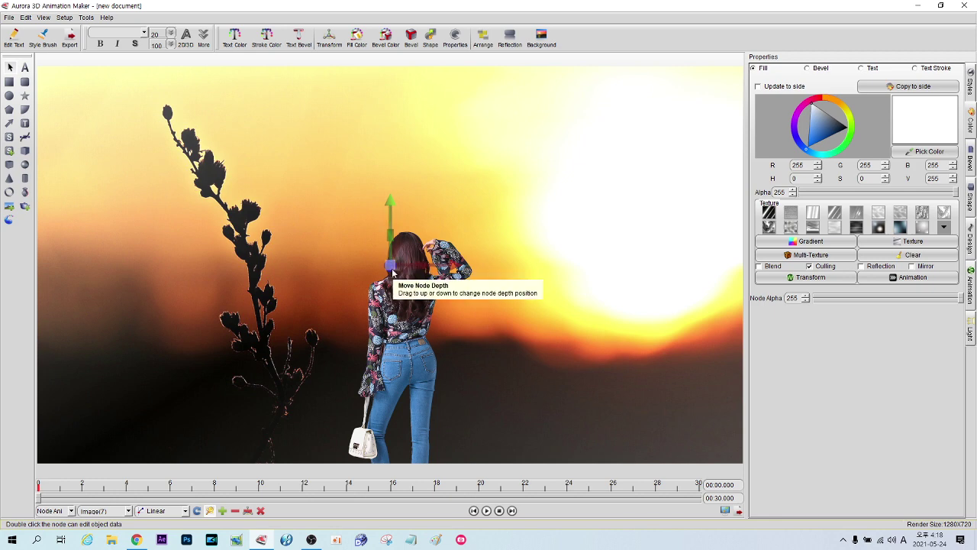
{"action": "left_click_drag", "start_coordinate": [393, 272], "coordinate": [211, 62]}
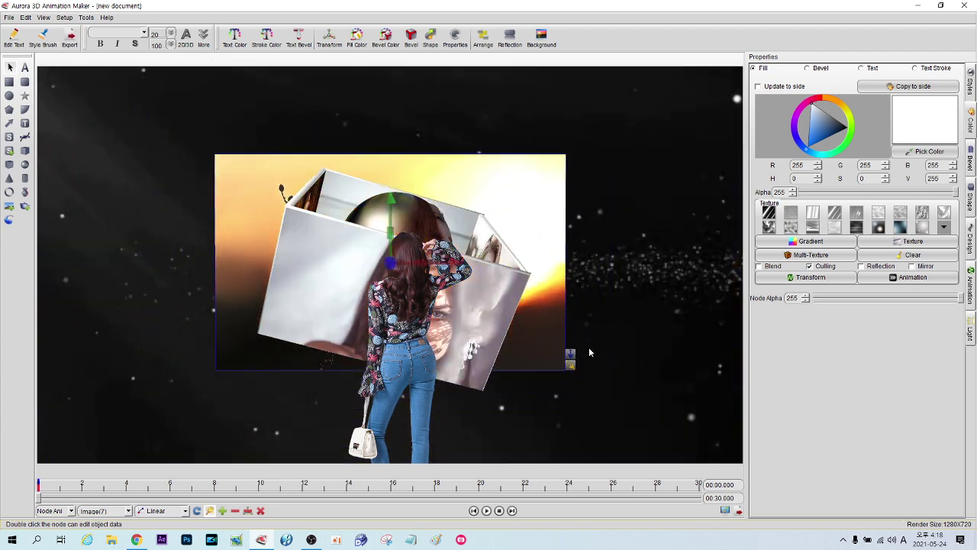
{"action": "left_click_drag", "start_coordinate": [571, 365], "coordinate": [747, 475]}
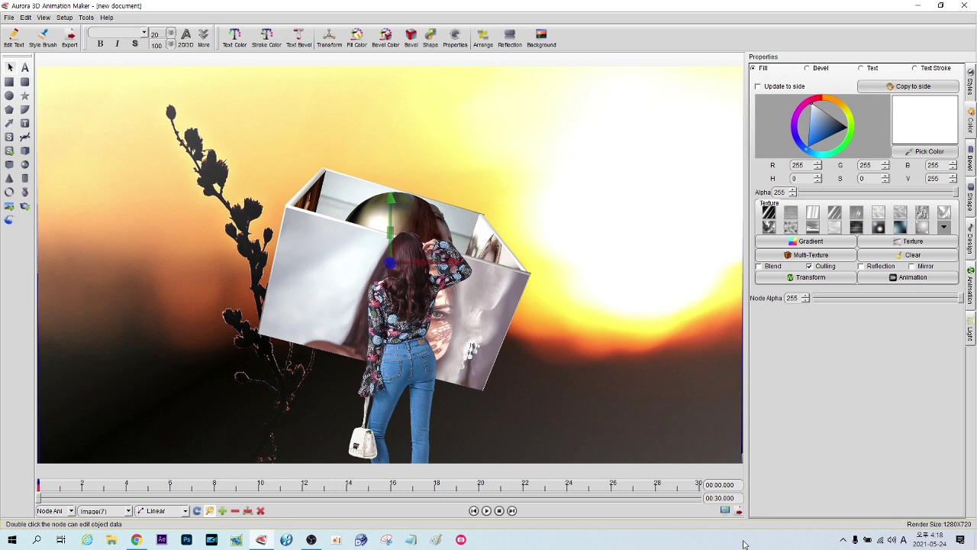
{"action": "key", "text": "space"}
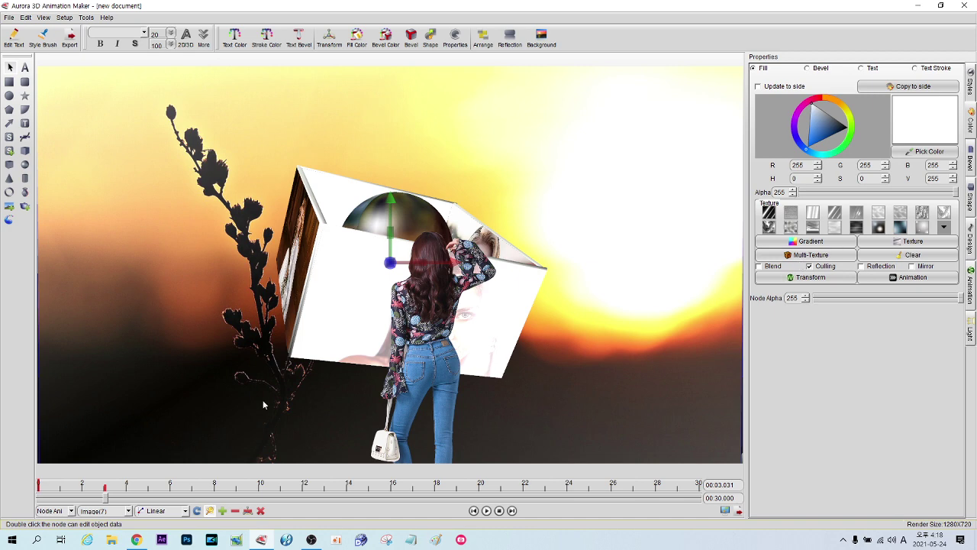
{"action": "left_click_drag", "start_coordinate": [105, 498], "coordinate": [3, 488]}
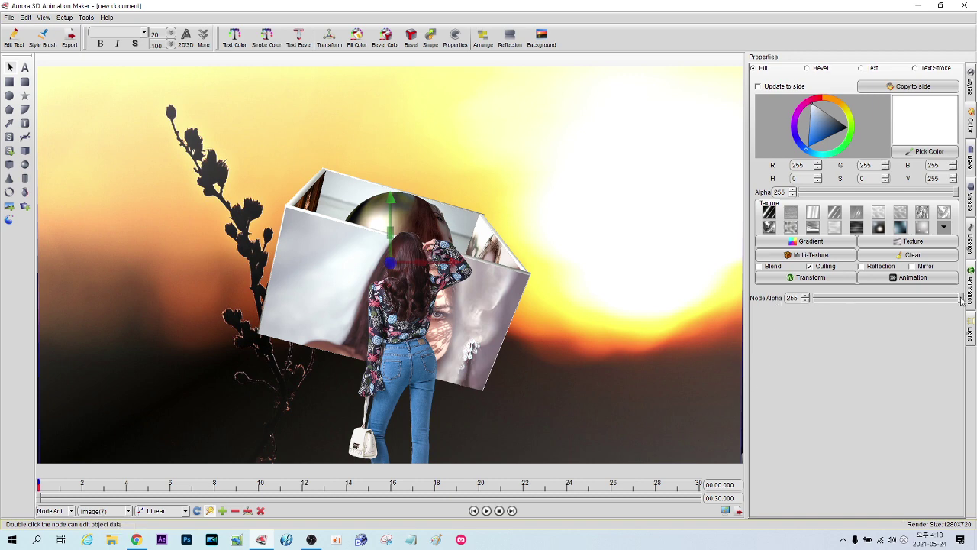
Lower the sunset image's node alpha to 206, preview the blend with the particles, and reduce it further to 186
{"action": "left_click_drag", "start_coordinate": [960, 300], "coordinate": [937, 300]}
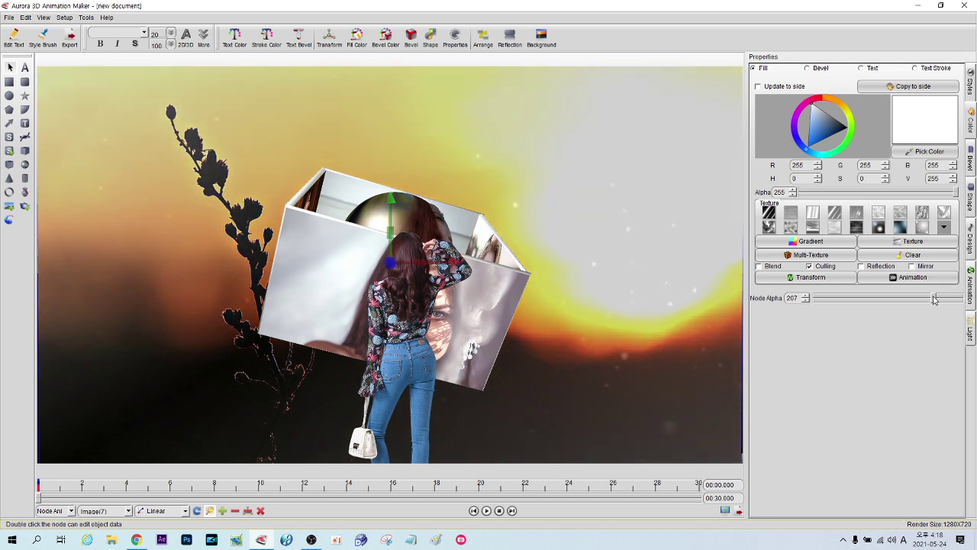
{"action": "key", "text": "space"}
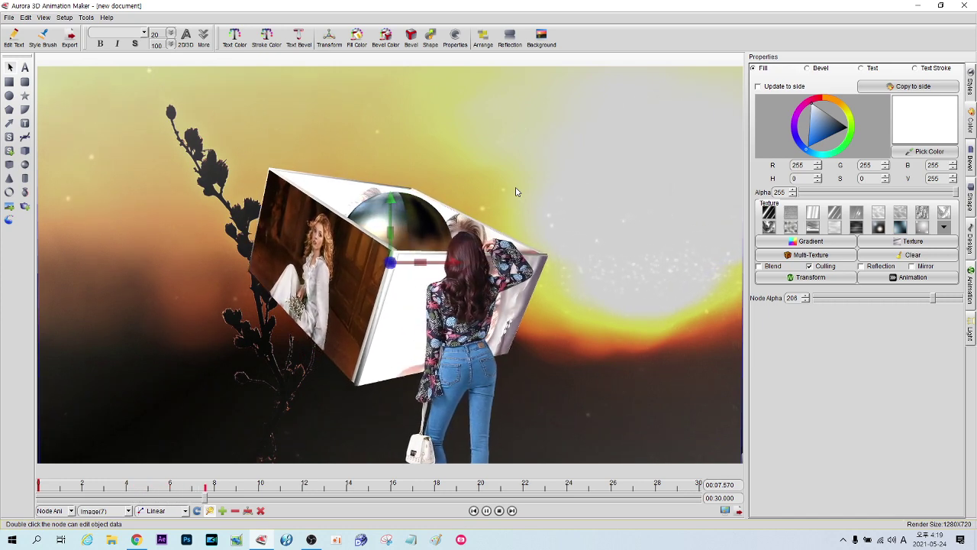
{"action": "key", "text": "space"}
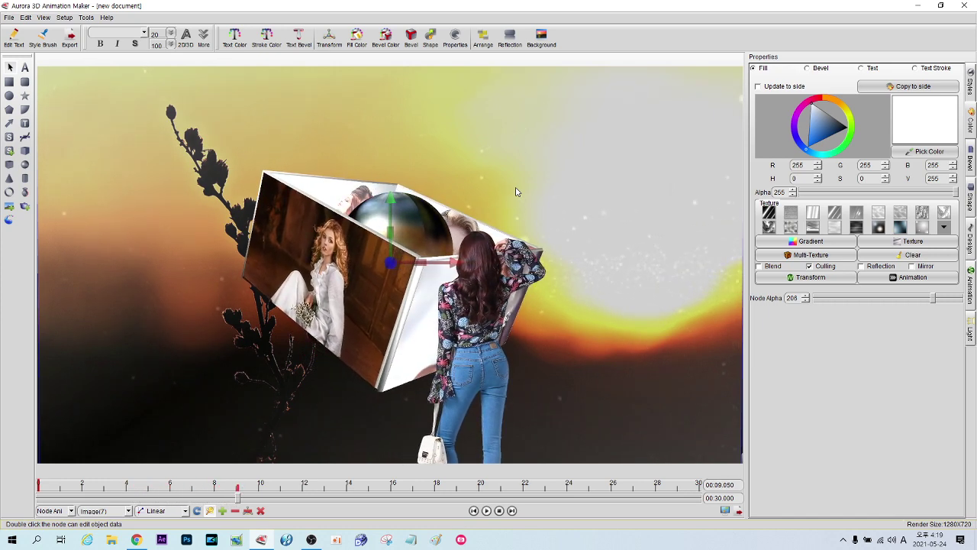
{"action": "left_click_drag", "start_coordinate": [239, 497], "coordinate": [24, 495]}
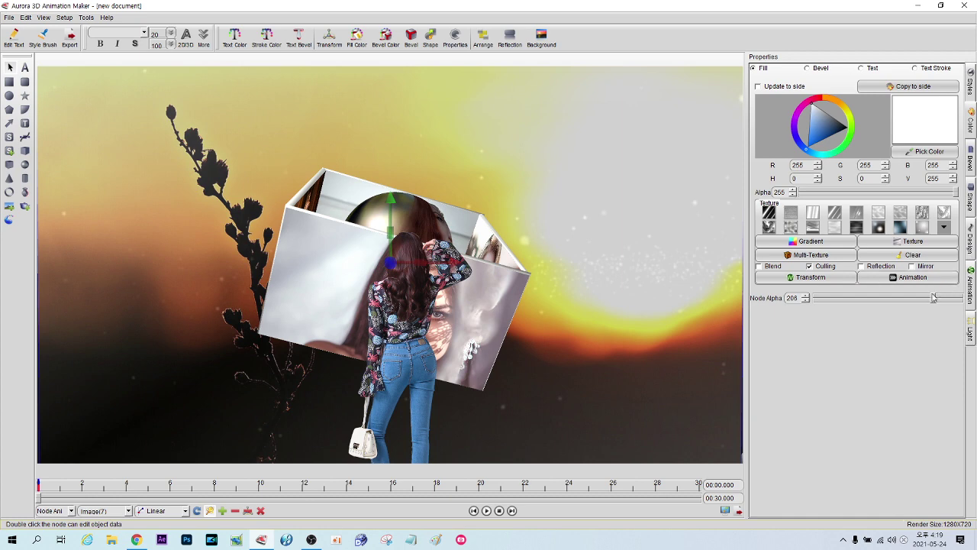
{"action": "left_click_drag", "start_coordinate": [933, 299], "coordinate": [922, 299]}
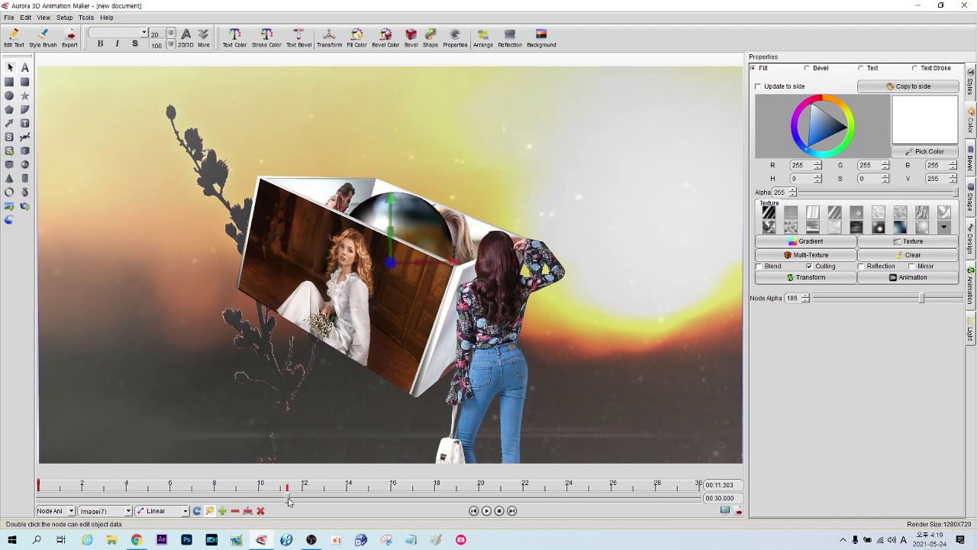
{"action": "left_click_drag", "start_coordinate": [289, 498], "coordinate": [39, 498]}
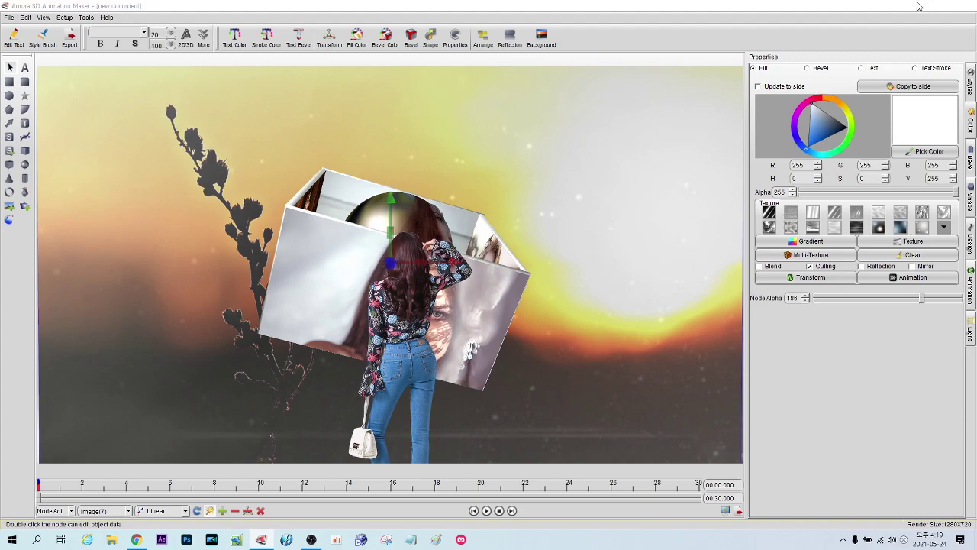
Switch to the desktop, open the text file 내용2 from the 강좌 folder, and copy the whole poem
{"action": "left_click", "coordinate": [918, 6]}
{"action": "left_click", "coordinate": [920, 8]}
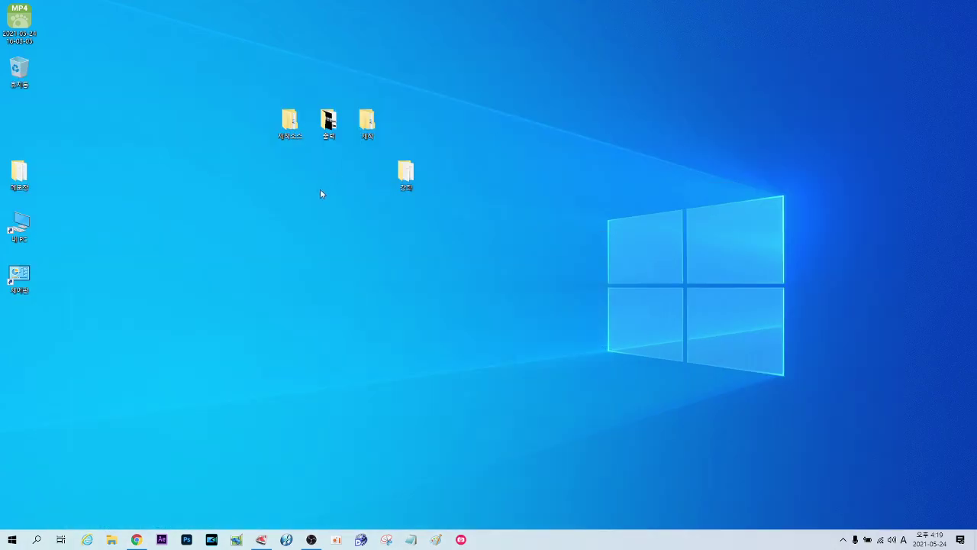
{"action": "double_click", "coordinate": [405, 176]}
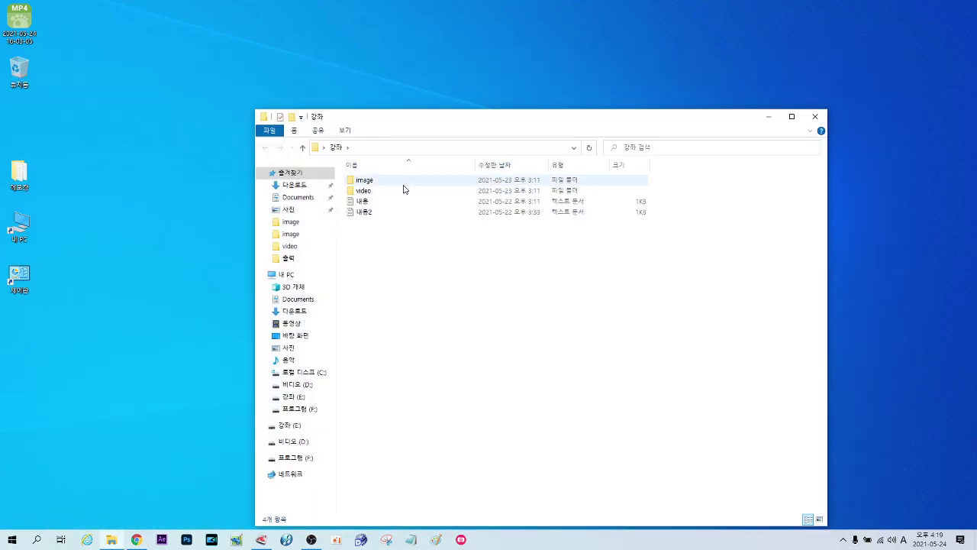
{"action": "left_click", "coordinate": [369, 214]}
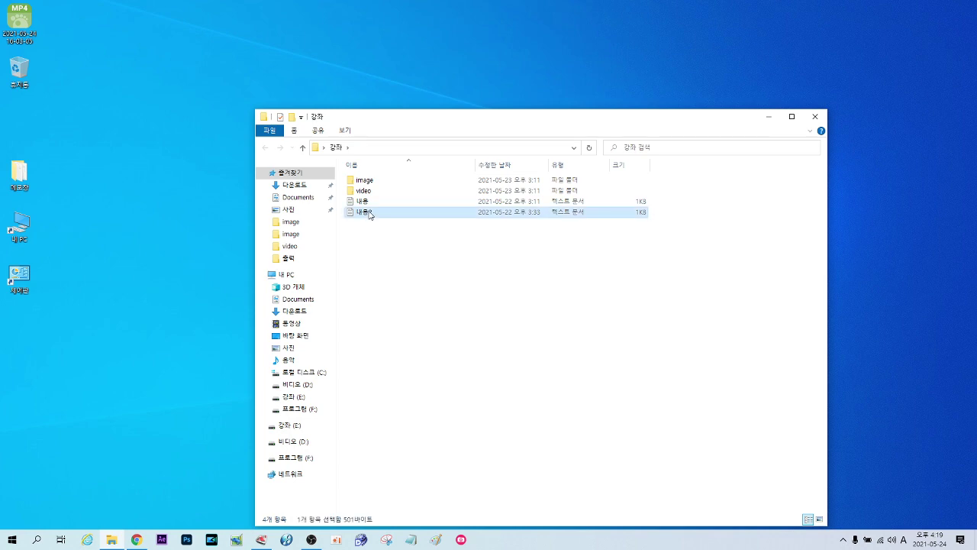
{"action": "double_click", "coordinate": [369, 214]}
{"action": "left_click_drag", "start_coordinate": [140, 206], "coordinate": [271, 408]}
{"action": "right_click", "coordinate": [207, 274]}
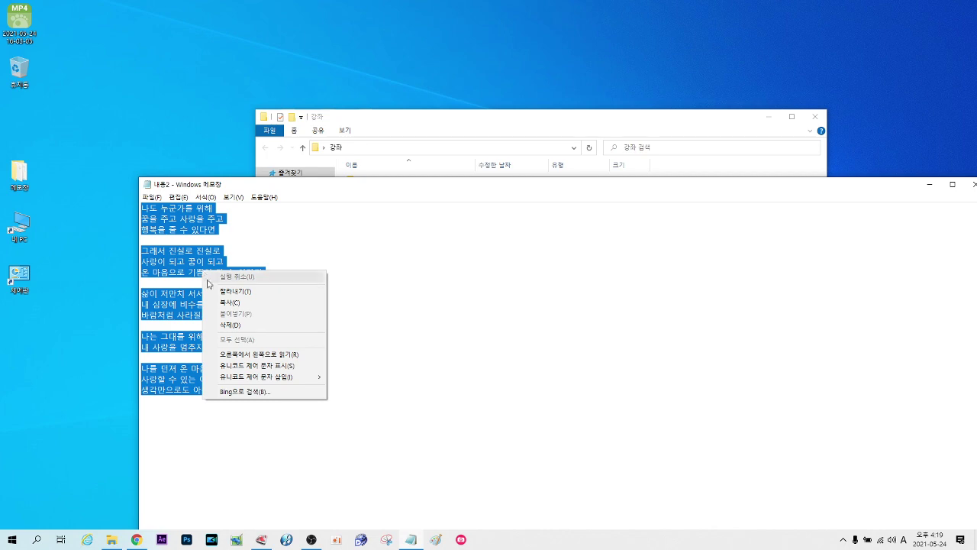
{"action": "left_click", "coordinate": [222, 303]}
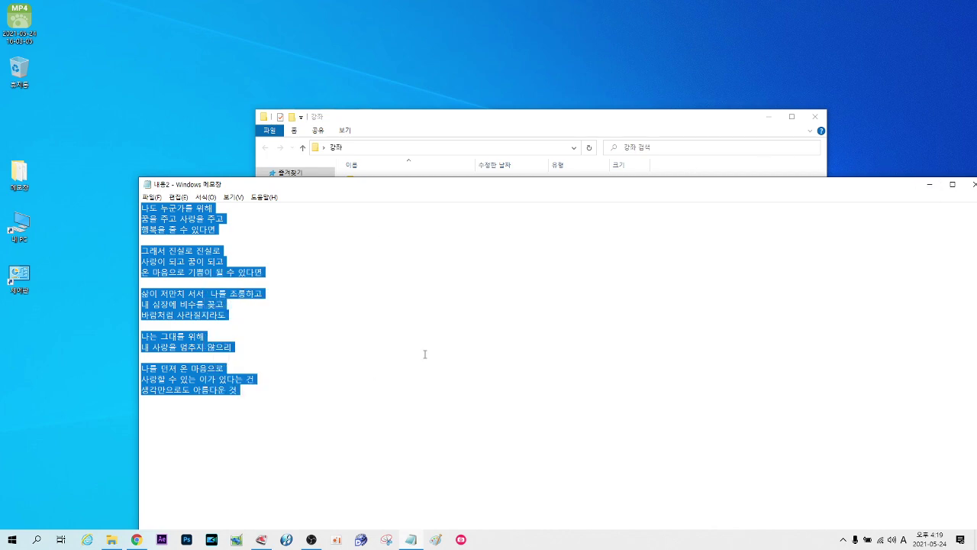
Return to Aurora 3D Animation Maker, add a text object in the scene's upper-left area, and shrink its font size to 10
{"action": "left_click", "coordinate": [261, 539]}
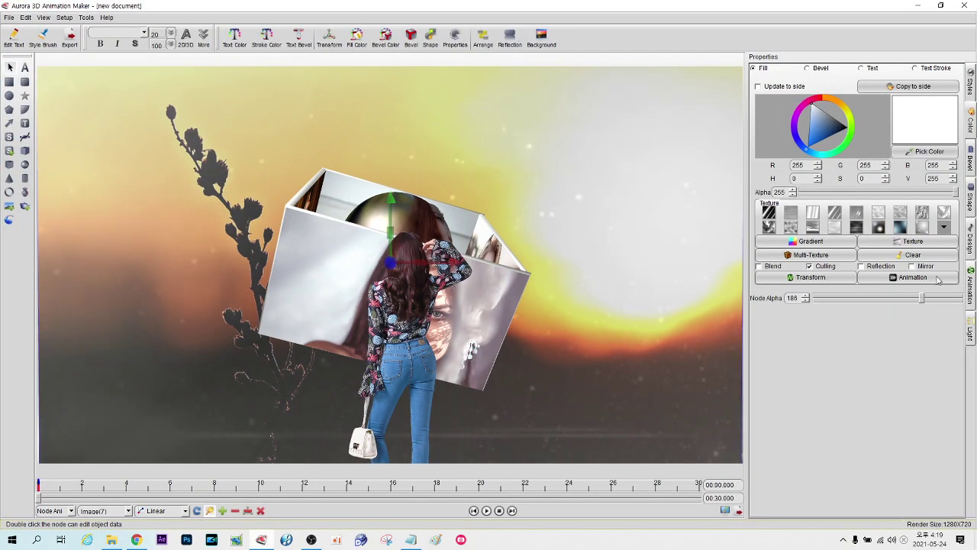
{"action": "left_click", "coordinate": [24, 67]}
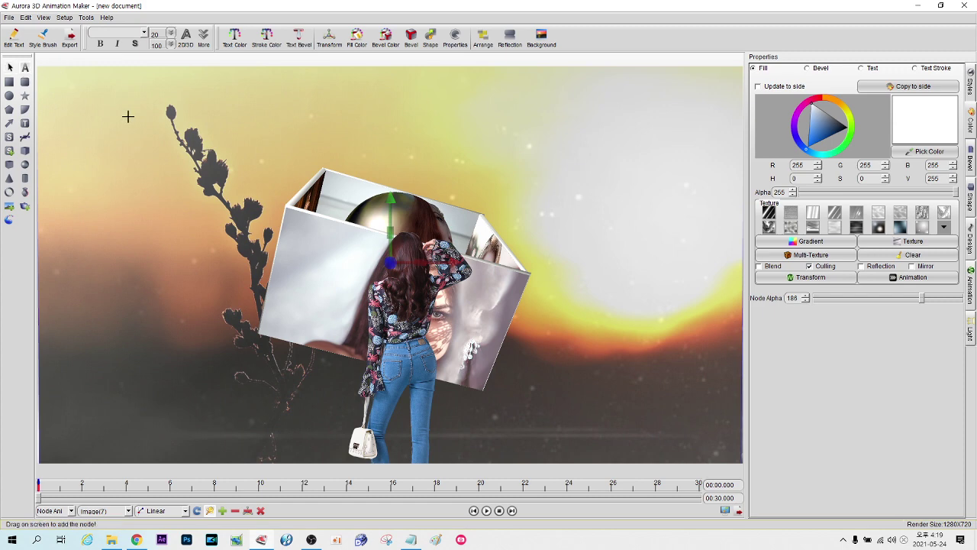
{"action": "left_click_drag", "start_coordinate": [113, 123], "coordinate": [311, 182]}
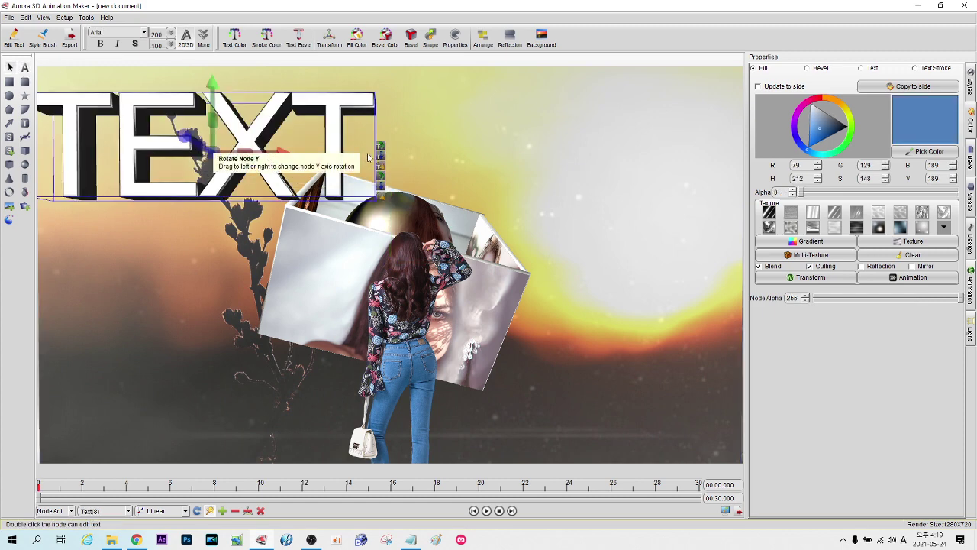
{"action": "left_click_drag", "start_coordinate": [380, 171], "coordinate": [202, 152]}
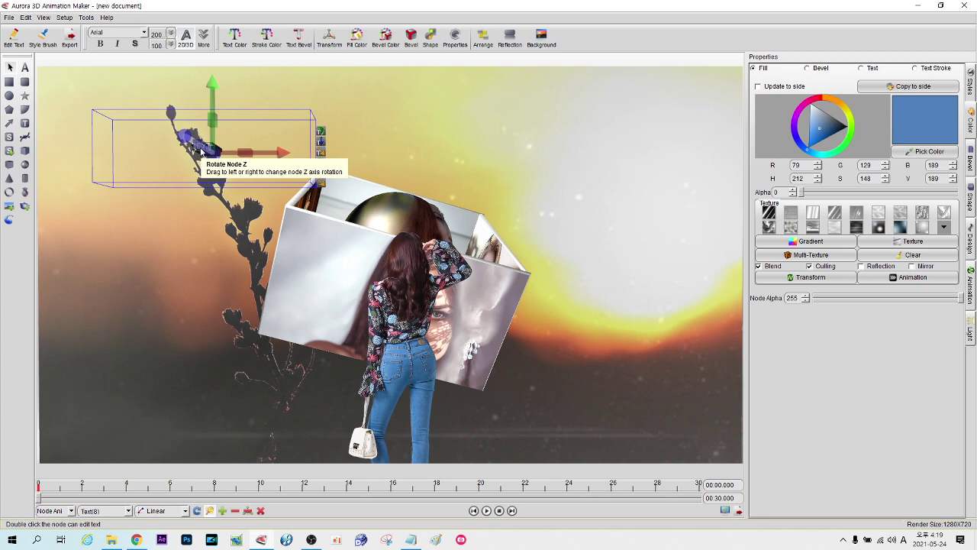
Replace the placeholder TEXT in the new text object with the copied poem
{"action": "double_click", "coordinate": [200, 151]}
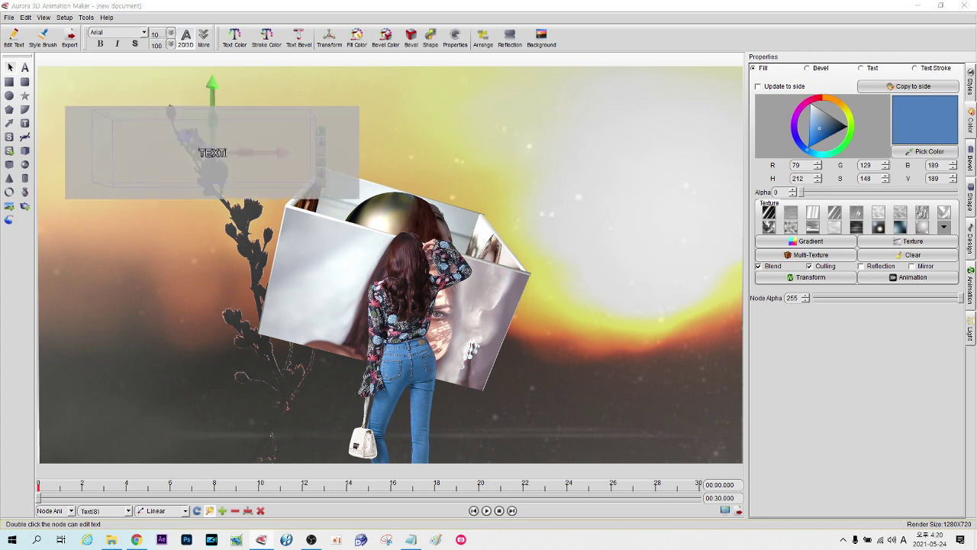
{"action": "key", "text": "BackSpace"}
{"action": "key", "text": "BackSpace"}
{"action": "key", "text": "BackSpace"}
{"action": "key", "text": "BackSpace"}
{"action": "key", "text": "ctrl+v"}
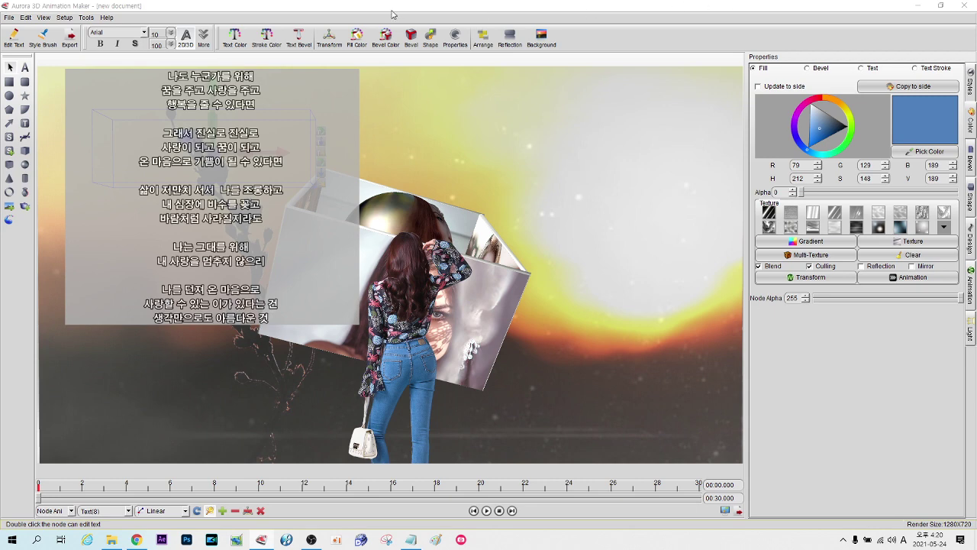
Align the poem text horizontally to the left and finish editing it
{"action": "left_click", "coordinate": [203, 37]}
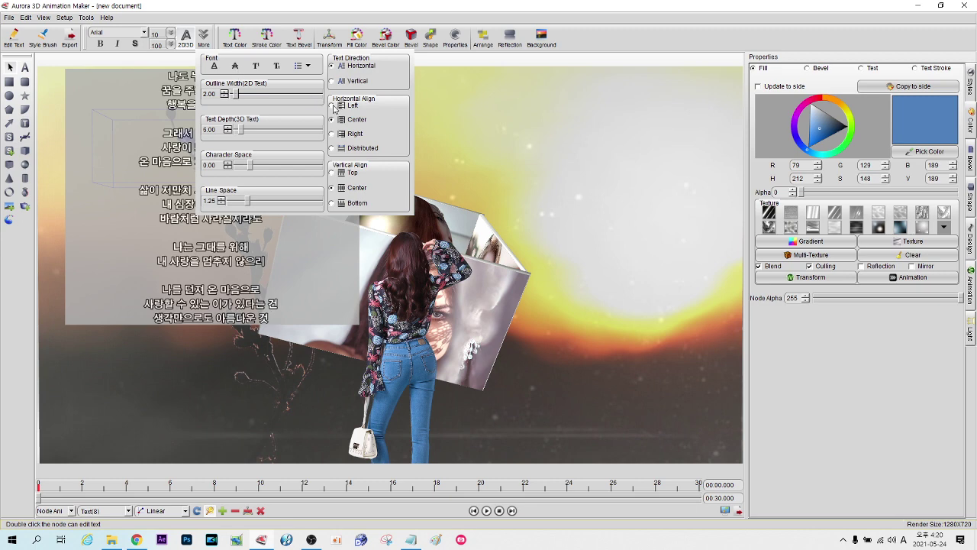
{"action": "left_click", "coordinate": [333, 106]}
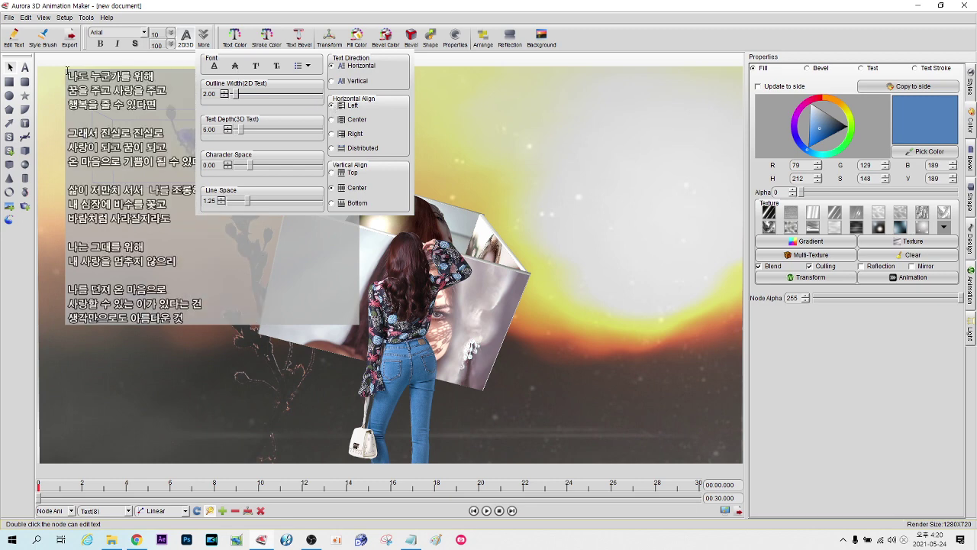
{"action": "left_click", "coordinate": [588, 36]}
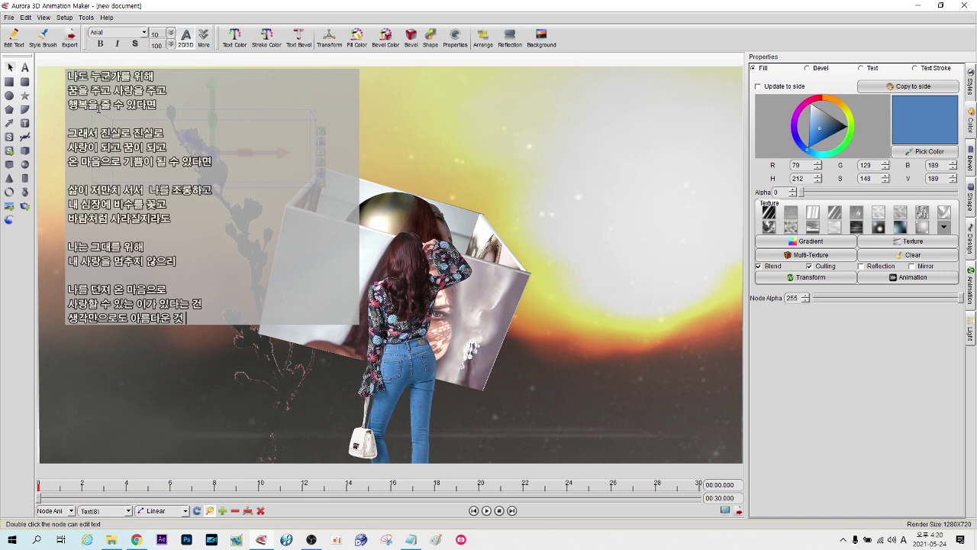
{"action": "left_click", "coordinate": [510, 181]}
{"action": "left_click", "coordinate": [510, 181]}
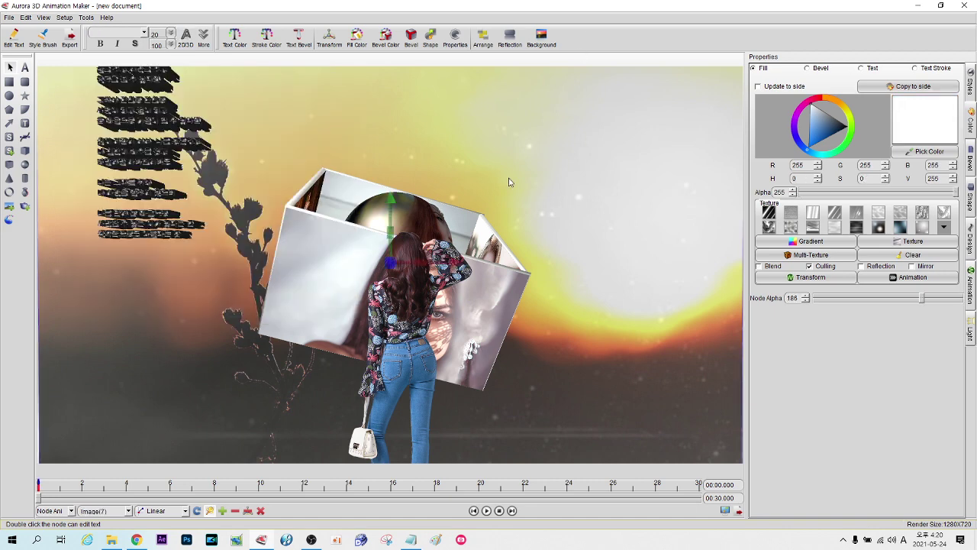
Move the poem down and closer to the camera beside the image box, and reduce its extrusion depth to about 1
{"action": "left_click", "coordinate": [156, 136]}
{"action": "left_click_drag", "start_coordinate": [155, 136], "coordinate": [154, 237]}
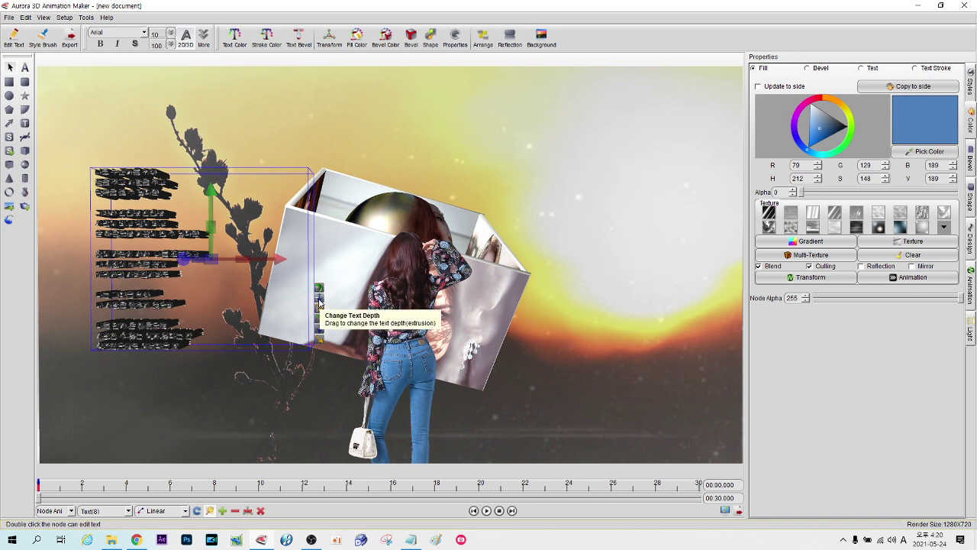
{"action": "left_click_drag", "start_coordinate": [319, 303], "coordinate": [291, 296]}
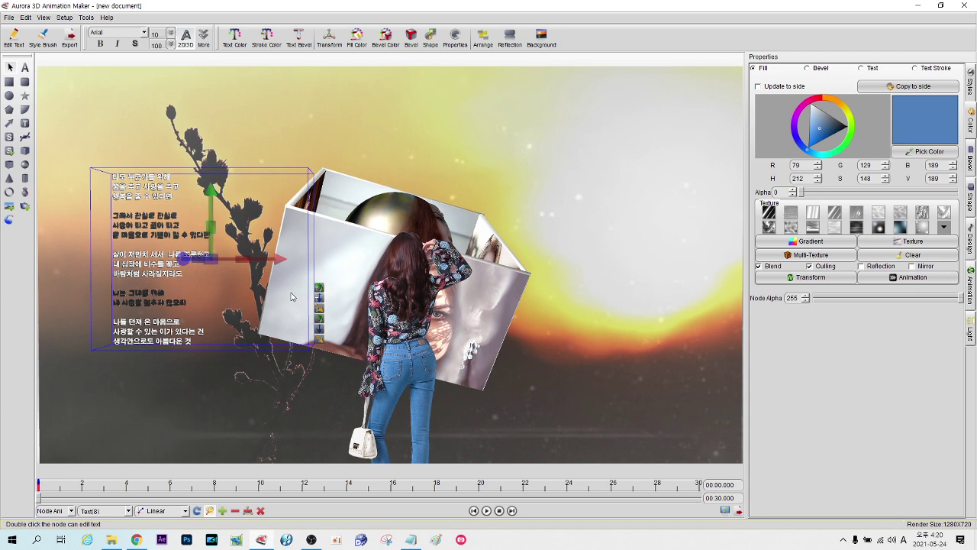
{"action": "left_click_drag", "start_coordinate": [290, 296], "coordinate": [291, 296]}
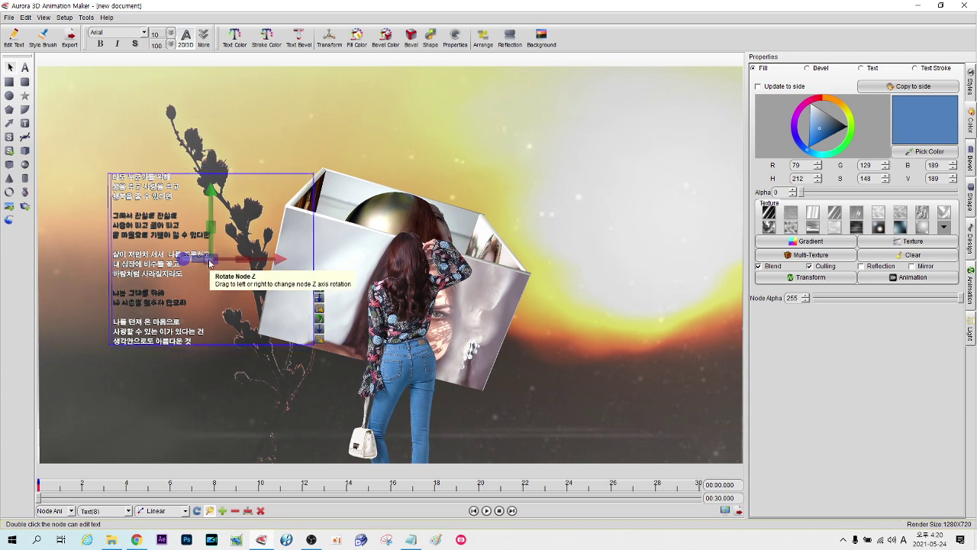
{"action": "left_click_drag", "start_coordinate": [215, 264], "coordinate": [218, 336]}
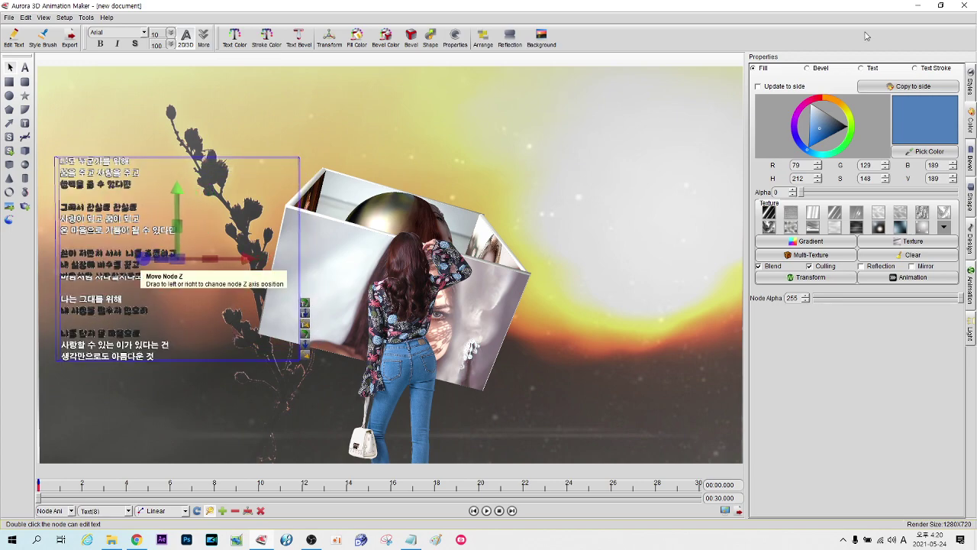
Set the poem's text stroke color to near white, RGB 243, 247, 253
{"action": "left_click", "coordinate": [916, 68]}
{"action": "left_click_drag", "start_coordinate": [828, 123], "coordinate": [813, 109]}
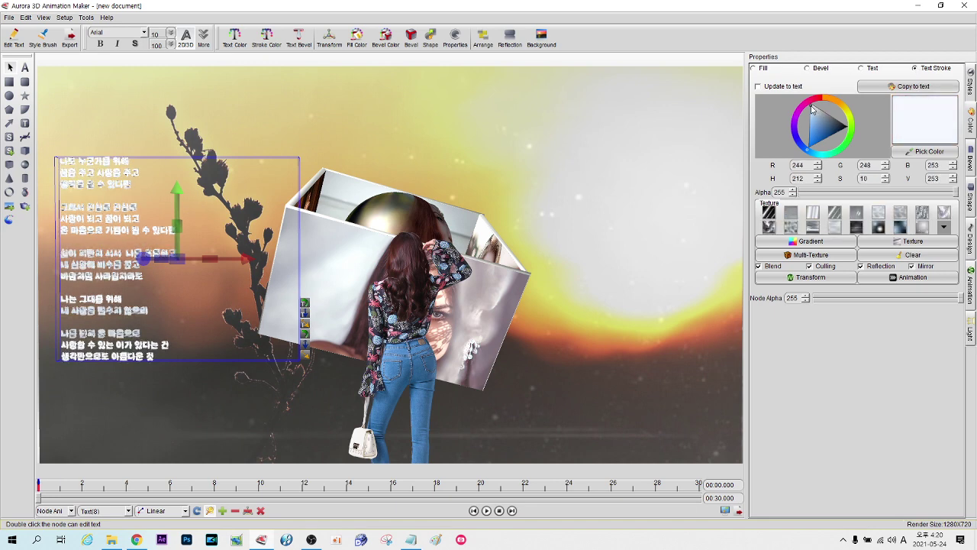
{"action": "left_click", "coordinate": [861, 68]}
{"action": "left_click", "coordinate": [917, 68]}
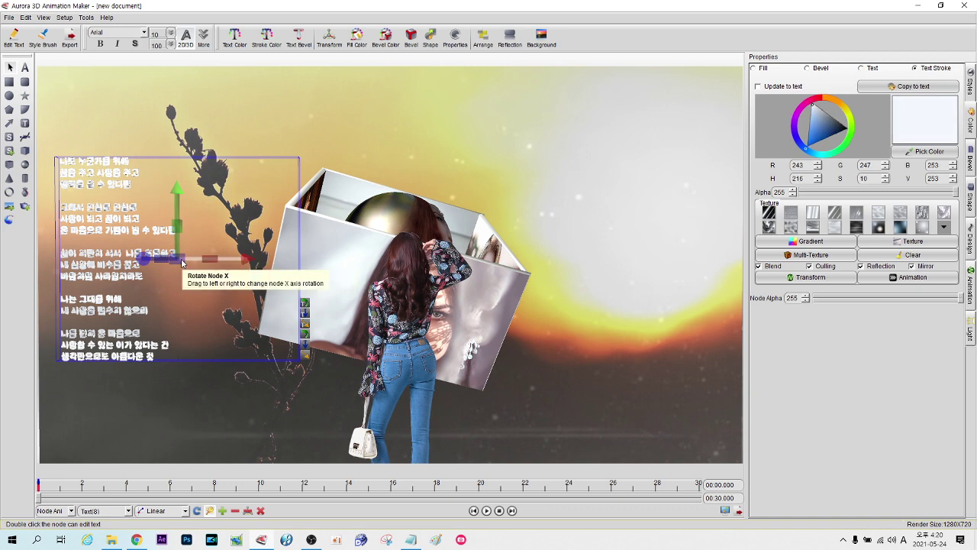
Bring the poem slightly forward, undo the accidental move of the sunset image, and shift the poem right toward the box
{"action": "left_click_drag", "start_coordinate": [183, 263], "coordinate": [190, 279]}
{"action": "left_click_drag", "start_coordinate": [216, 209], "coordinate": [241, 208]}
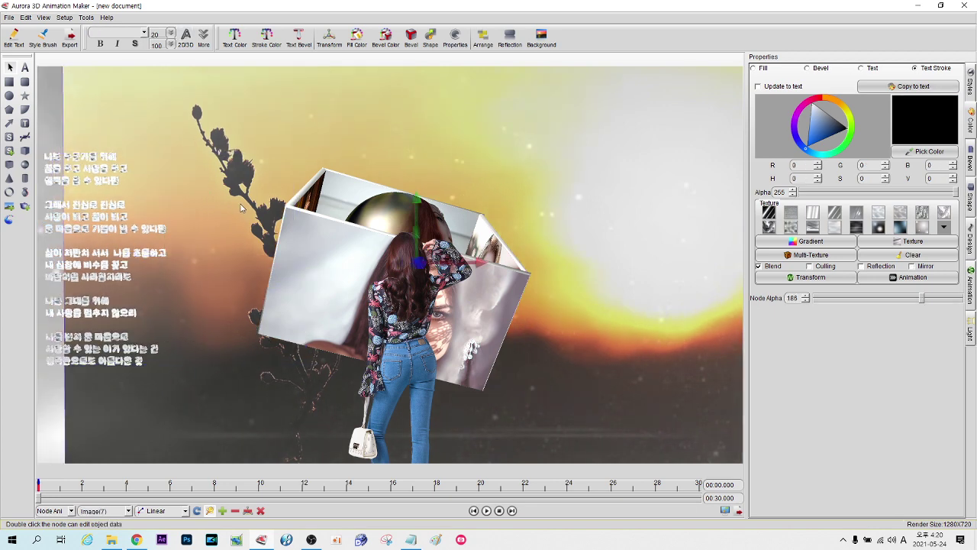
{"action": "key", "text": "ctrl+z"}
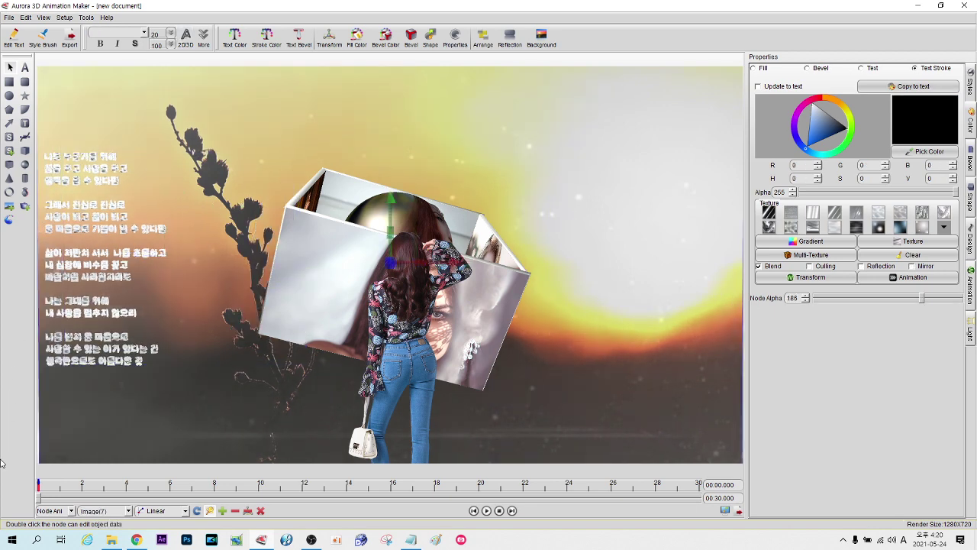
{"action": "left_click", "coordinate": [129, 510]}
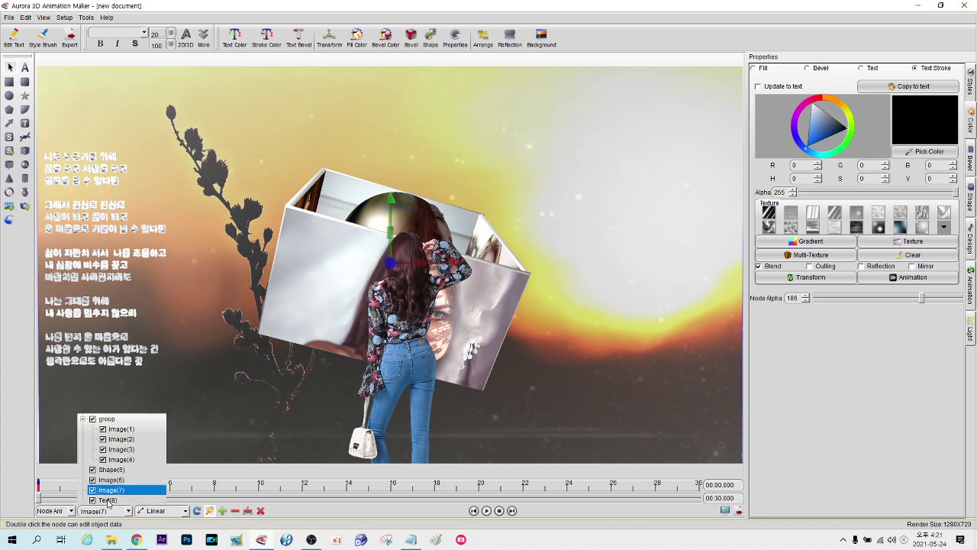
{"action": "left_click", "coordinate": [108, 500]}
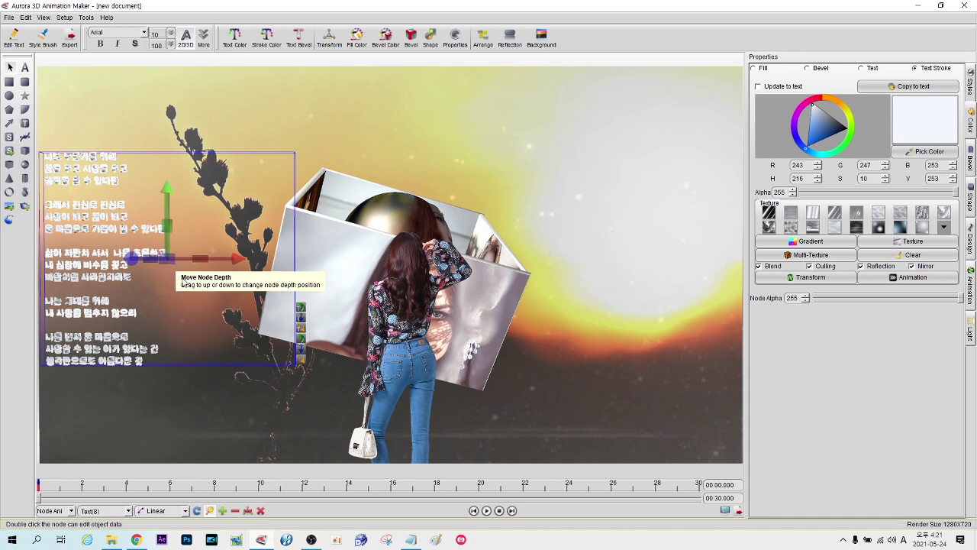
{"action": "left_click_drag", "start_coordinate": [236, 265], "coordinate": [326, 276]}
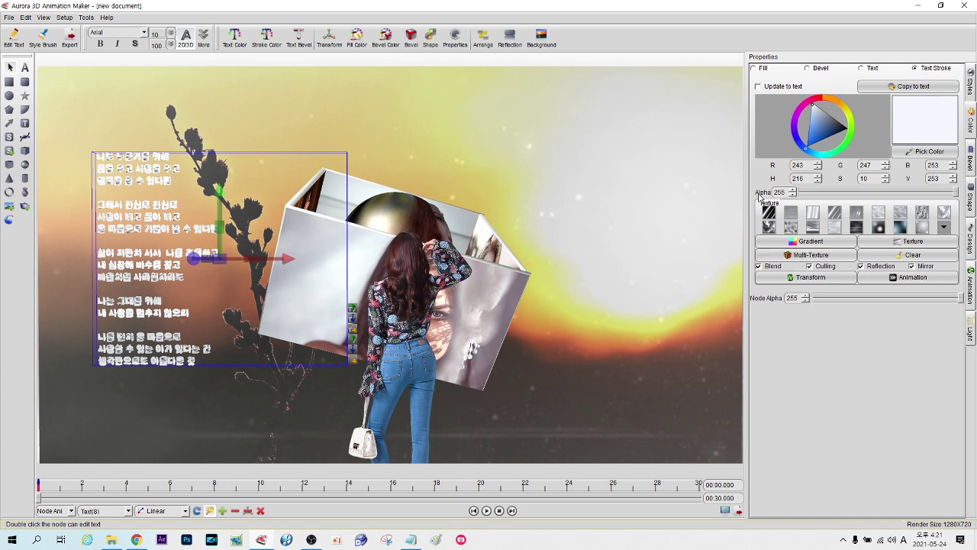
Set the poem's text stroke alpha to 0 and its Y position to -77.53 at 0 seconds
{"action": "left_click_drag", "start_coordinate": [956, 193], "coordinate": [800, 193]}
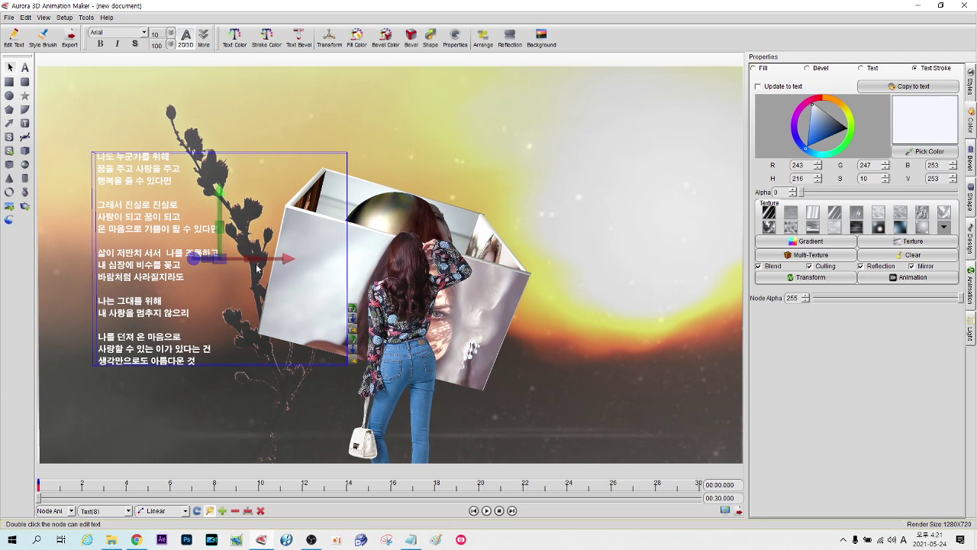
{"action": "left_click", "coordinate": [327, 40]}
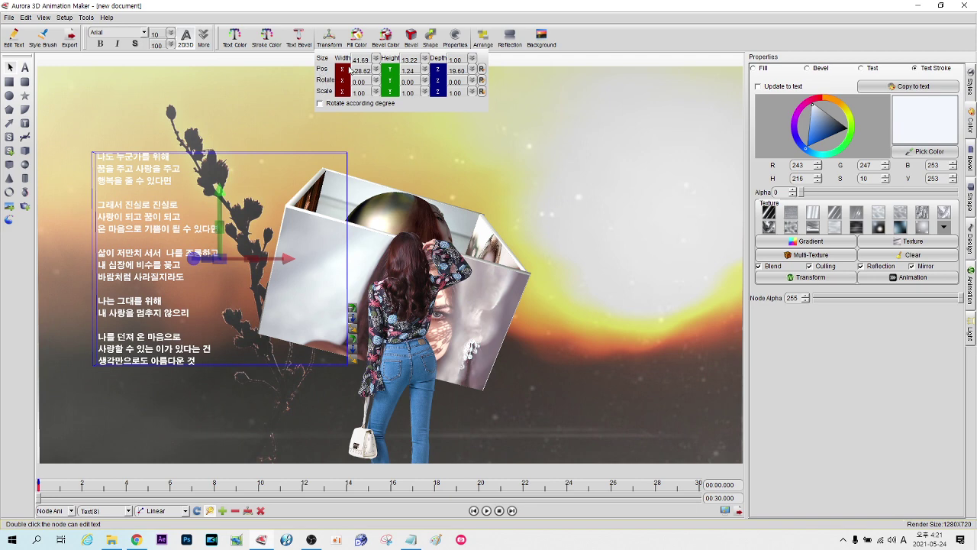
{"action": "left_click", "coordinate": [426, 73]}
{"action": "left_click_drag", "start_coordinate": [427, 99], "coordinate": [427, 108]}
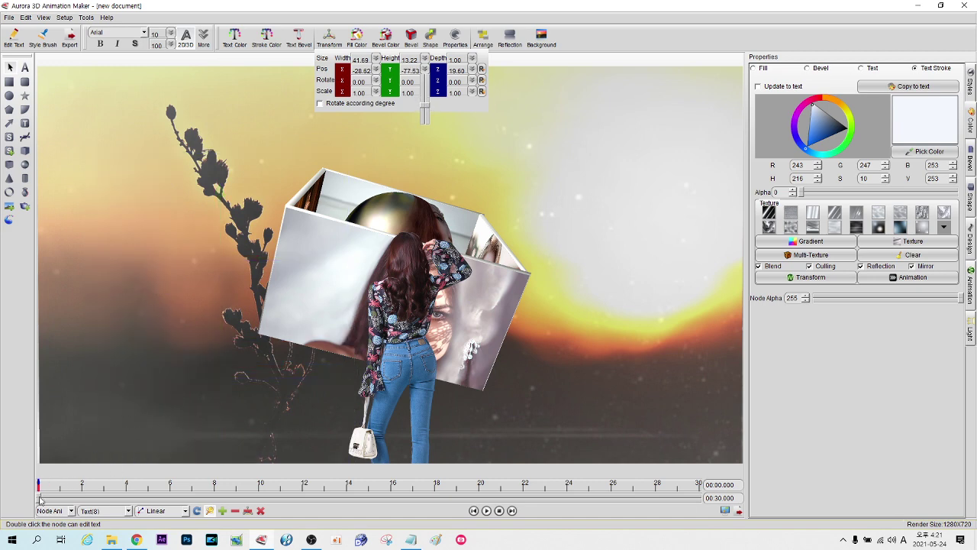
Keyframe the poem's Y position to -3.37 at 10 seconds and 3.37 at 20 seconds
{"action": "left_click_drag", "start_coordinate": [40, 499], "coordinate": [259, 500]}
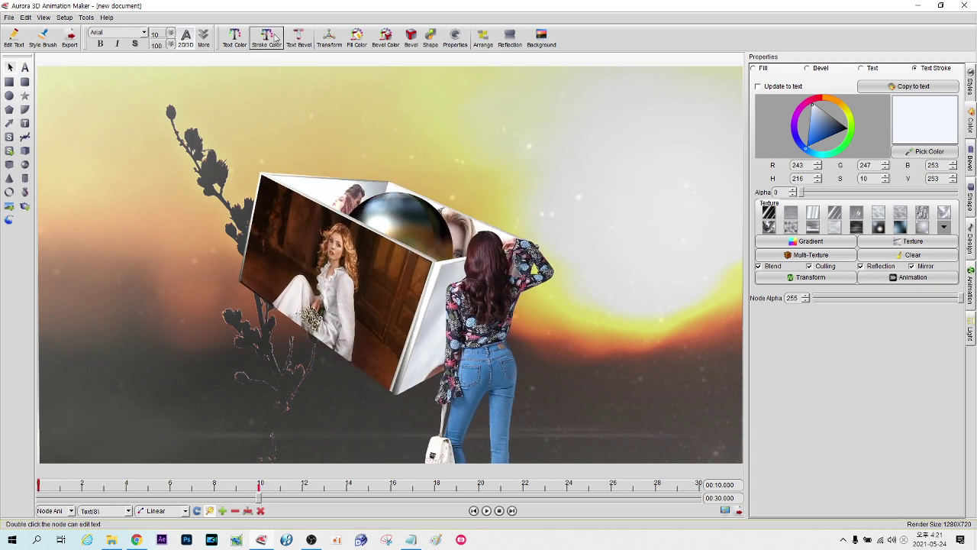
{"action": "left_click", "coordinate": [329, 40]}
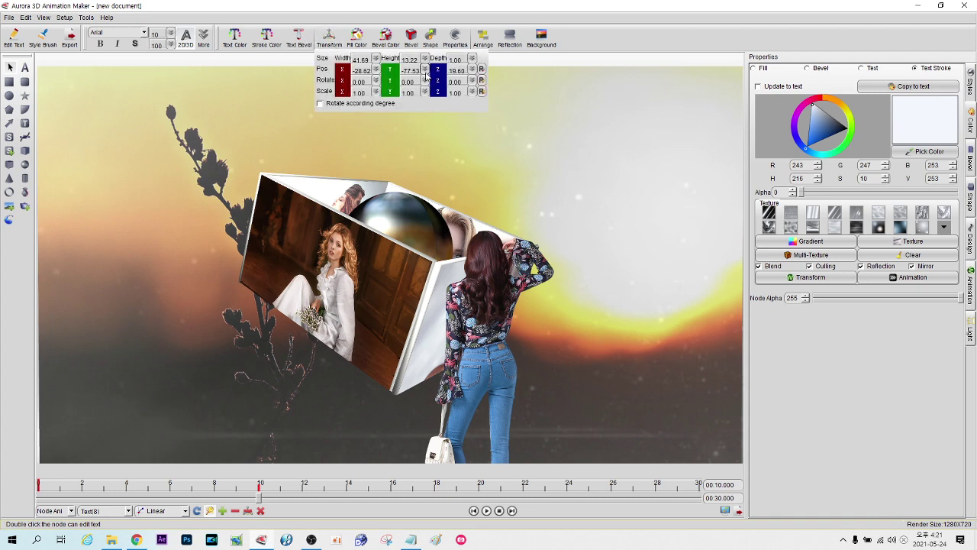
{"action": "left_click_drag", "start_coordinate": [427, 71], "coordinate": [424, 102]}
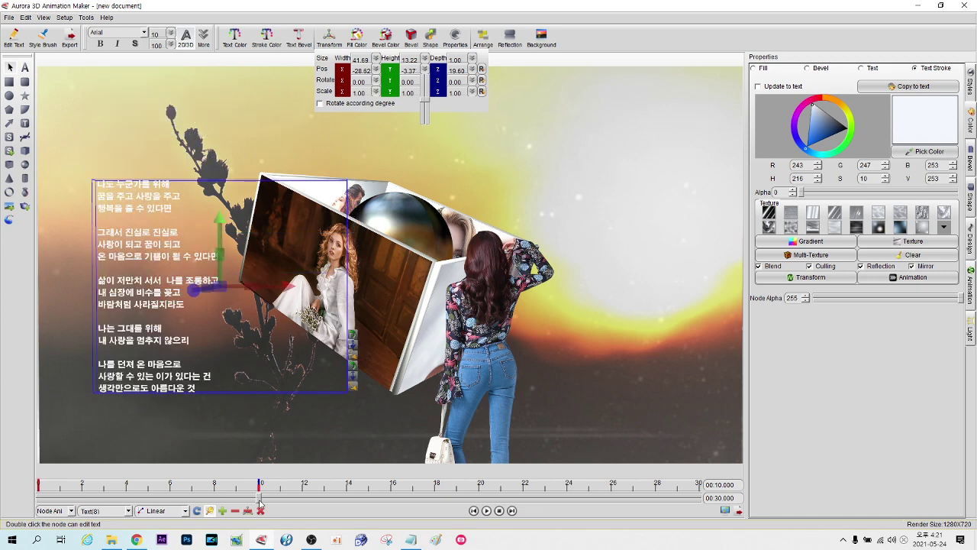
{"action": "left_click_drag", "start_coordinate": [260, 503], "coordinate": [479, 500]}
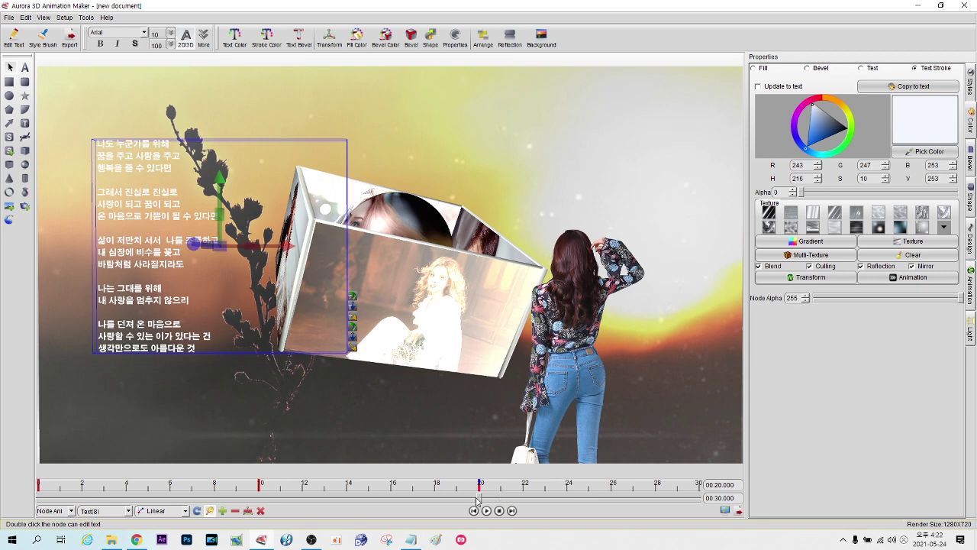
Keyframe the poem's Y position to 91.01 at 30 seconds so it scrolls out above the frame
{"action": "left_click_drag", "start_coordinate": [484, 500], "coordinate": [704, 501]}
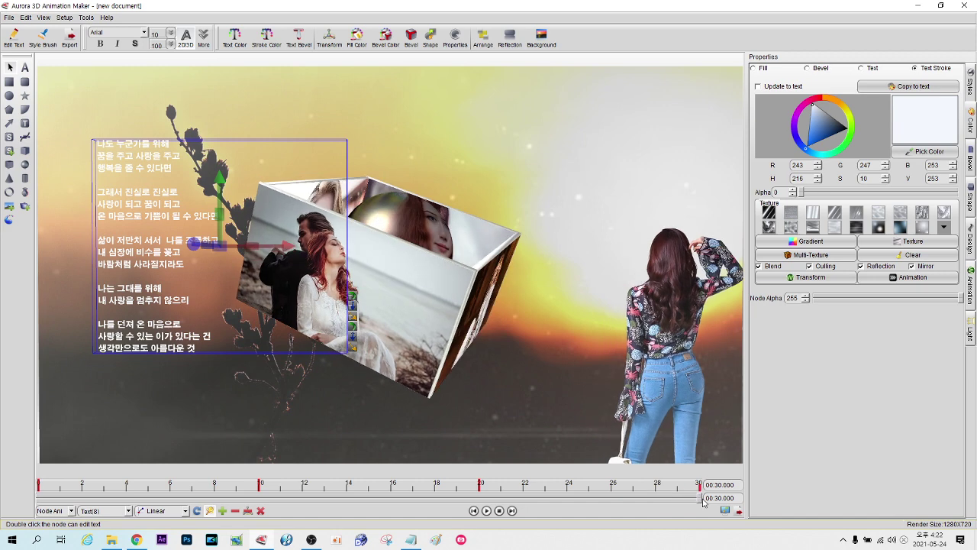
{"action": "left_click", "coordinate": [329, 35]}
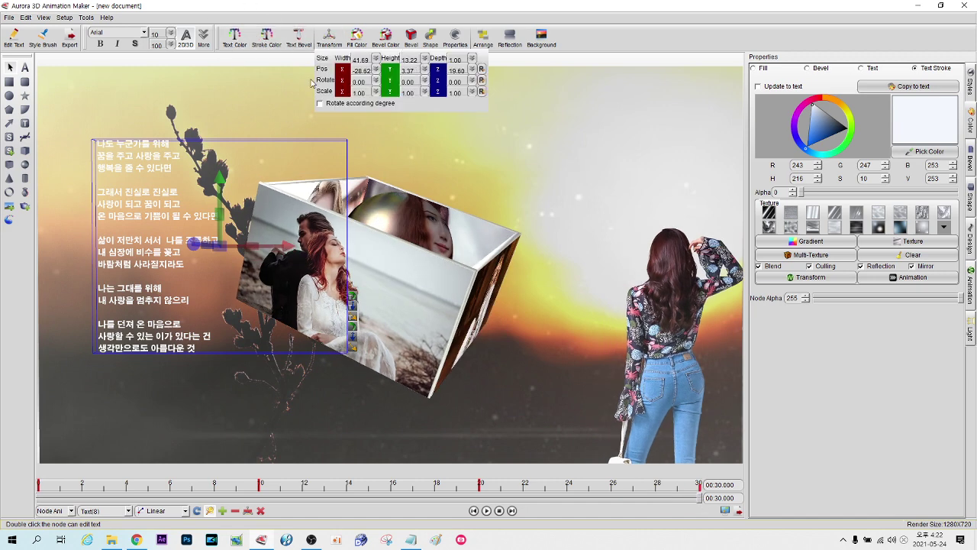
{"action": "left_click", "coordinate": [425, 70]}
{"action": "left_click_drag", "start_coordinate": [426, 102], "coordinate": [426, 95]}
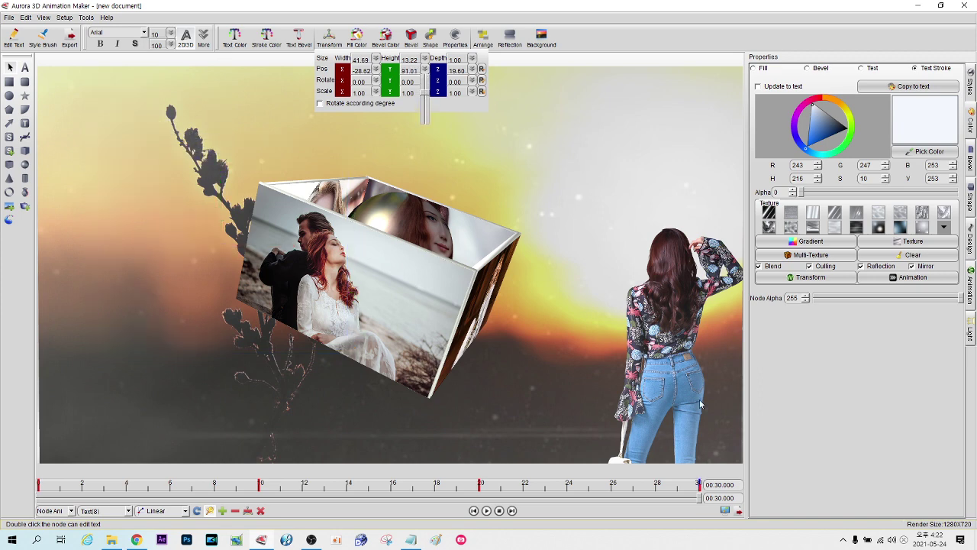
{"action": "left_click", "coordinate": [701, 506]}
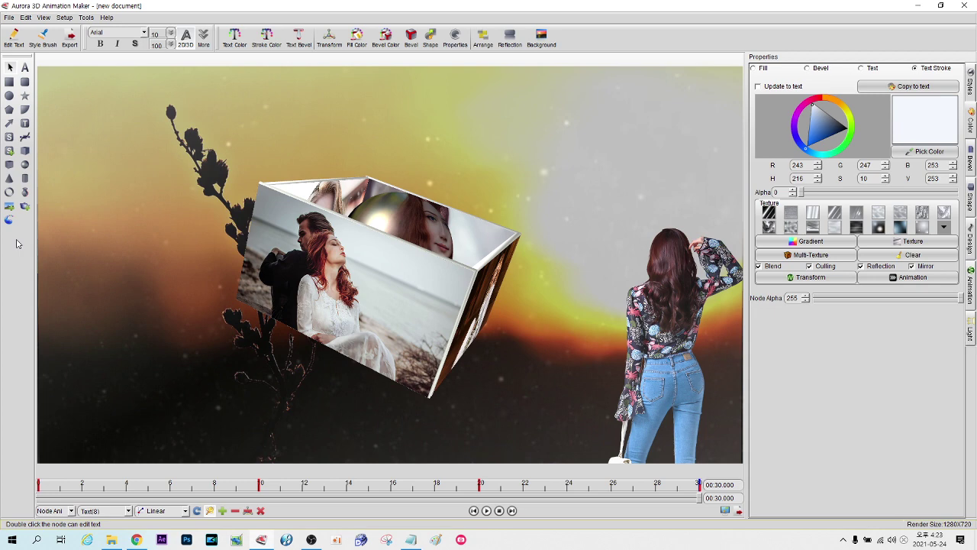
Minimize Aurora 3D, and close the 내용2 text file and the 강좌 folder
{"action": "left_click", "coordinate": [921, 6]}
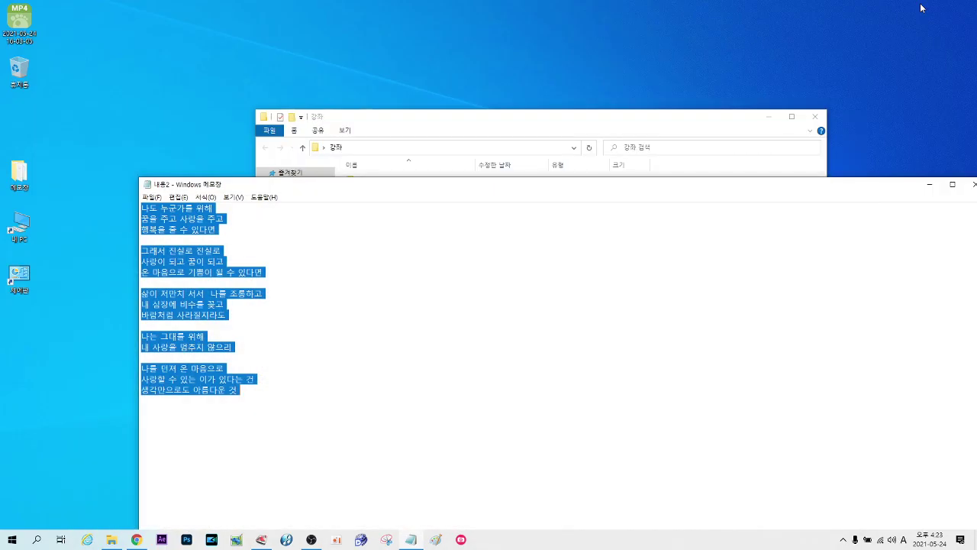
{"action": "left_click", "coordinate": [974, 184]}
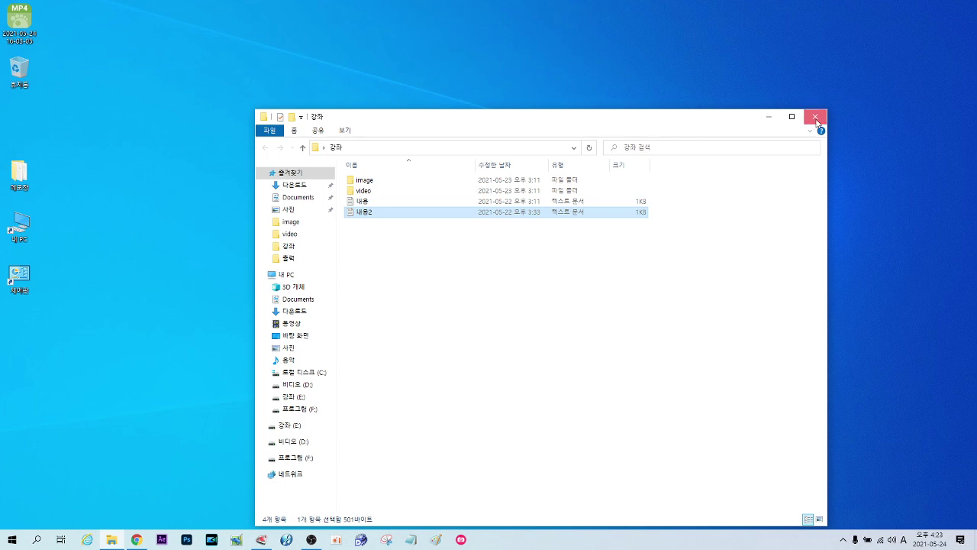
{"action": "left_click", "coordinate": [814, 116]}
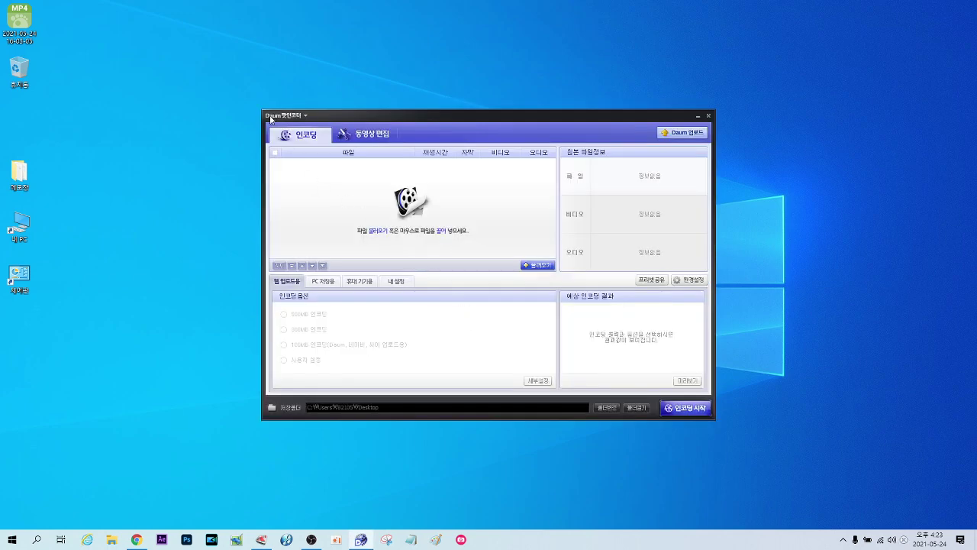
Move the Daum 팟인코더 window aside and open the video folder inside 제작 > 오로라 3d
{"action": "left_click_drag", "start_coordinate": [374, 120], "coordinate": [517, 92]}
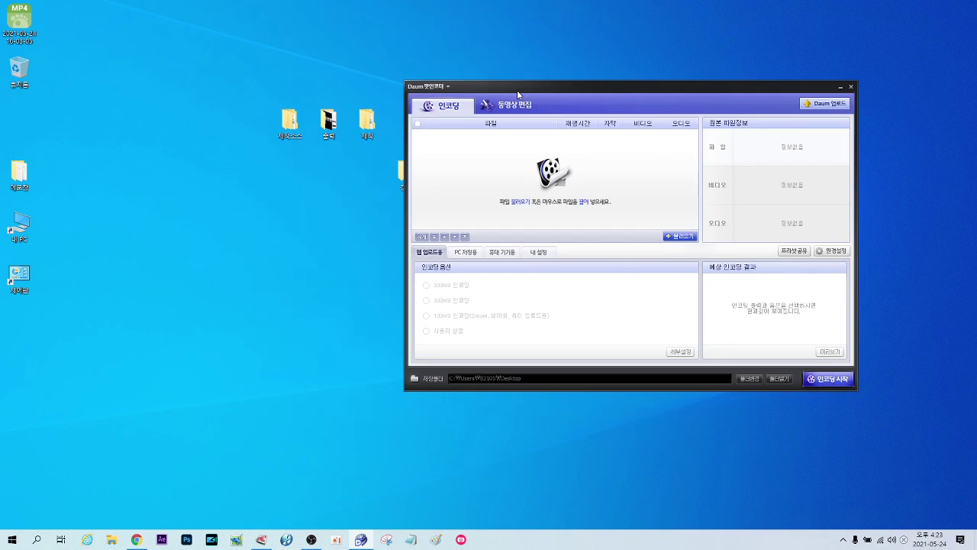
{"action": "double_click", "coordinate": [360, 133]}
{"action": "left_click", "coordinate": [375, 223]}
{"action": "double_click", "coordinate": [374, 223]}
{"action": "double_click", "coordinate": [372, 192]}
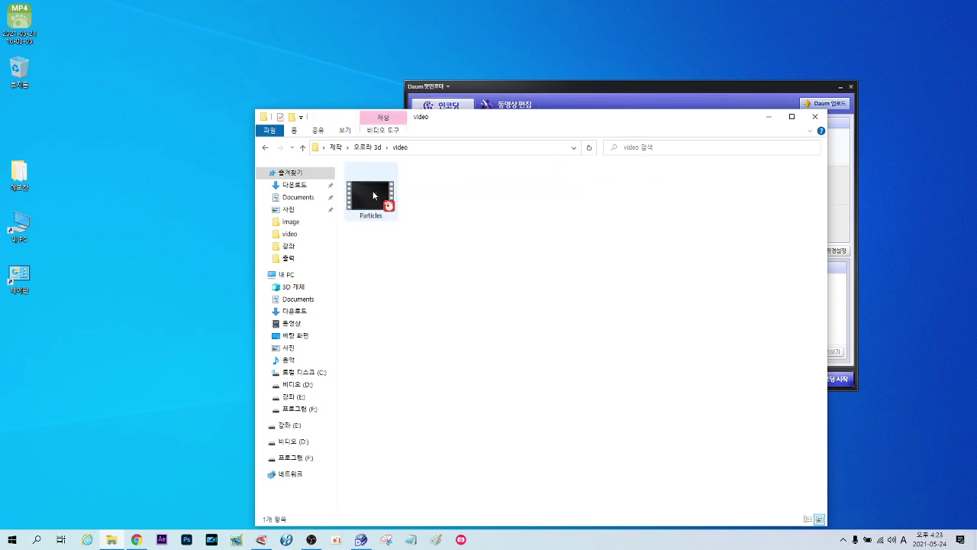
Check the file type of the Particles video in its file properties
{"action": "left_click", "coordinate": [373, 195]}
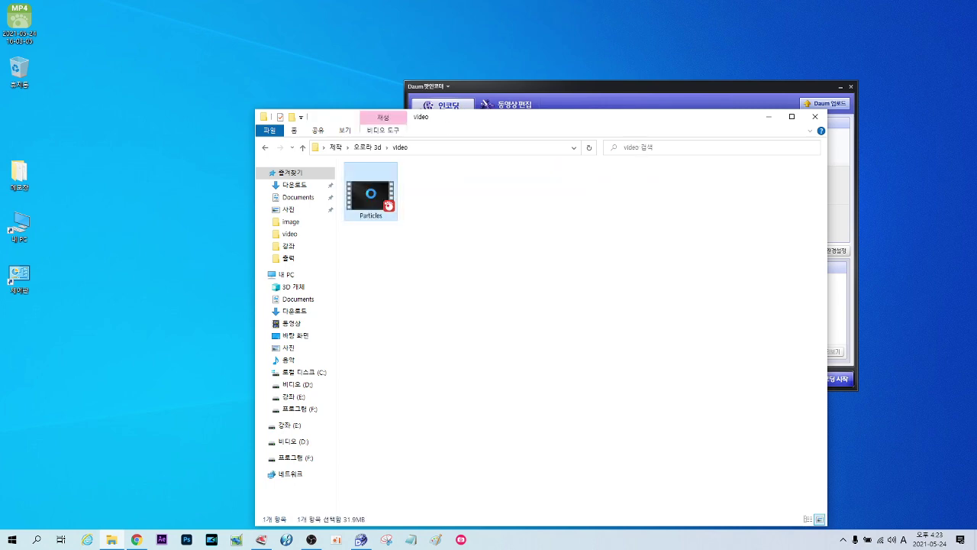
{"action": "right_click", "coordinate": [372, 196]}
{"action": "left_click", "coordinate": [396, 428]}
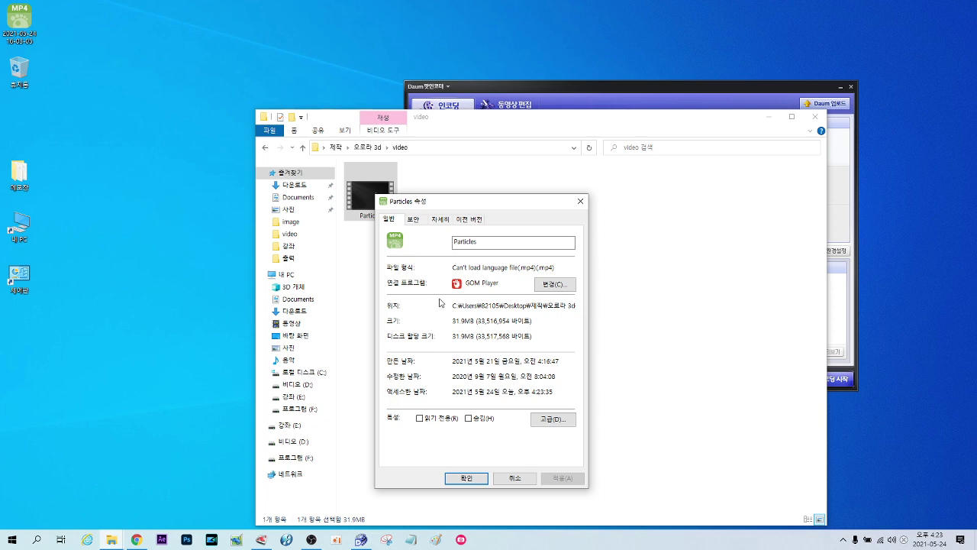
{"action": "left_click_drag", "start_coordinate": [521, 268], "coordinate": [555, 267]}
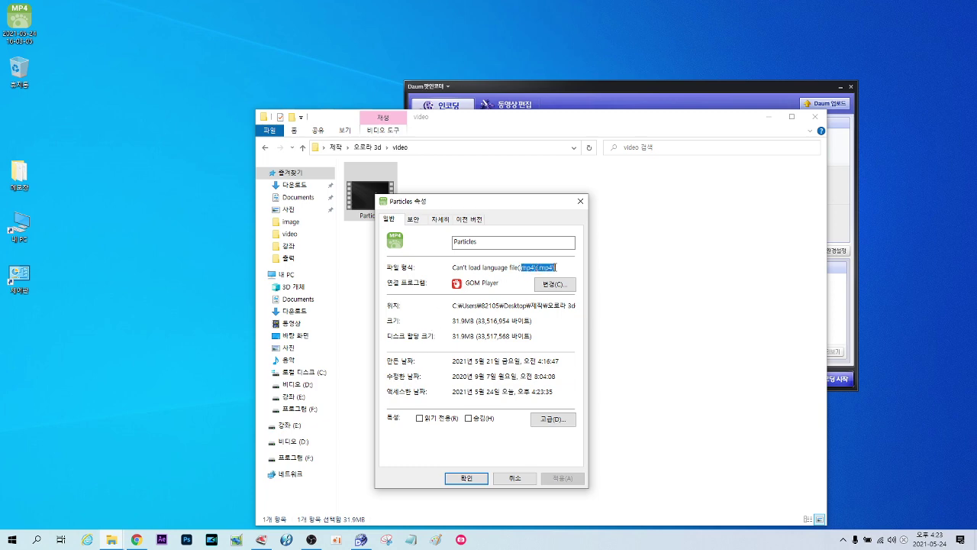
{"action": "left_click", "coordinate": [583, 203]}
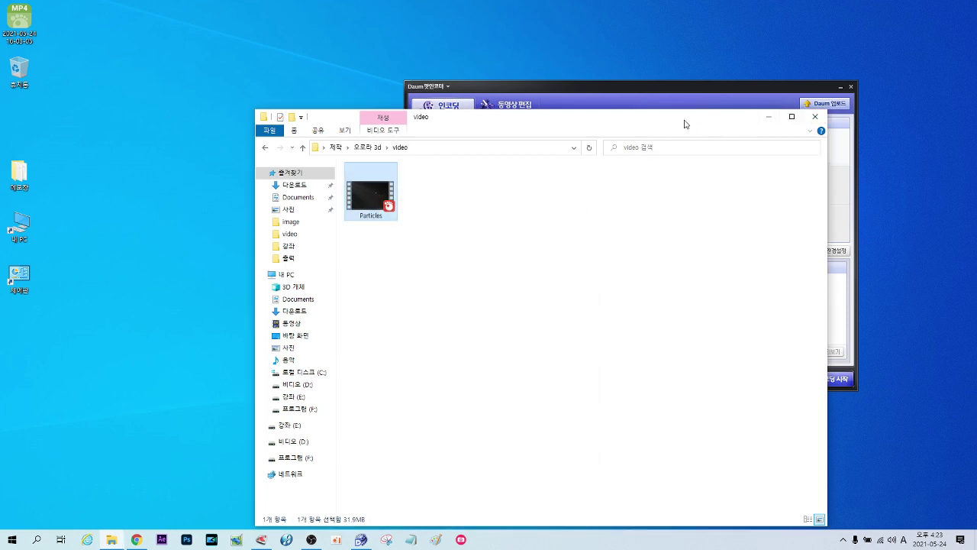
Add the Particles video to the Daum 팟인코더 file list and close the video folder
{"action": "left_click_drag", "start_coordinate": [674, 124], "coordinate": [721, 291]}
{"action": "left_click_drag", "start_coordinate": [424, 360], "coordinate": [474, 176]}
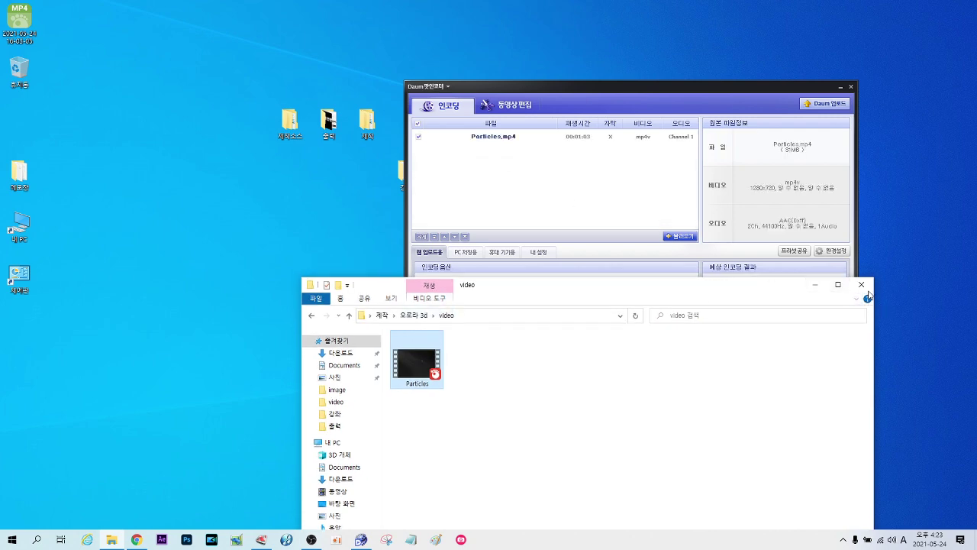
{"action": "left_click", "coordinate": [861, 284]}
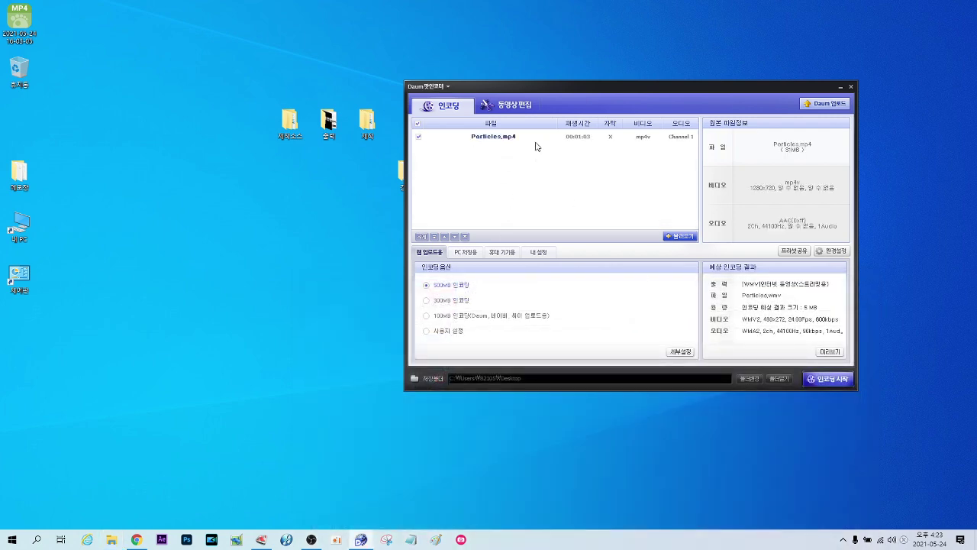
Try the MP4 output format in the encoding settings, and set the format back to WMV internet video (streaming)
{"action": "left_click", "coordinate": [833, 252]}
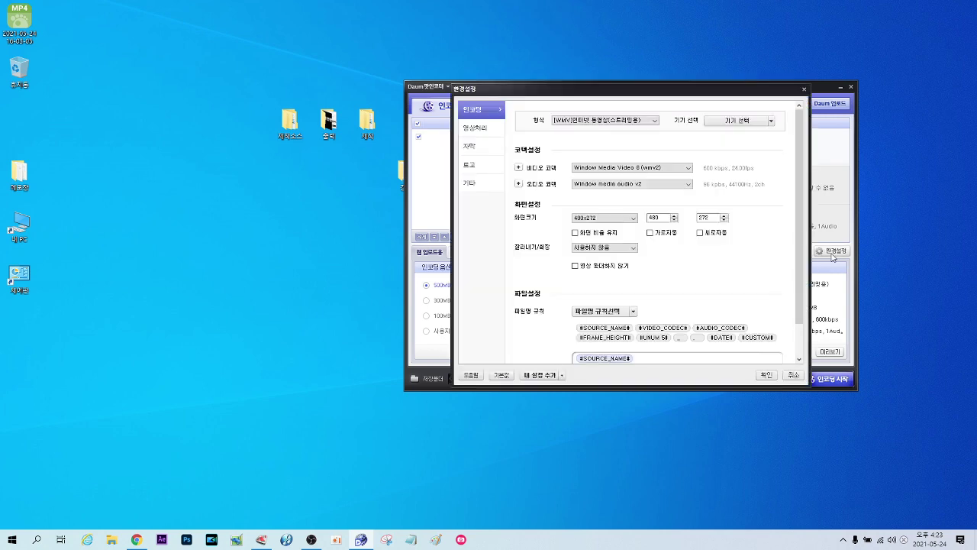
{"action": "left_click", "coordinate": [654, 122]}
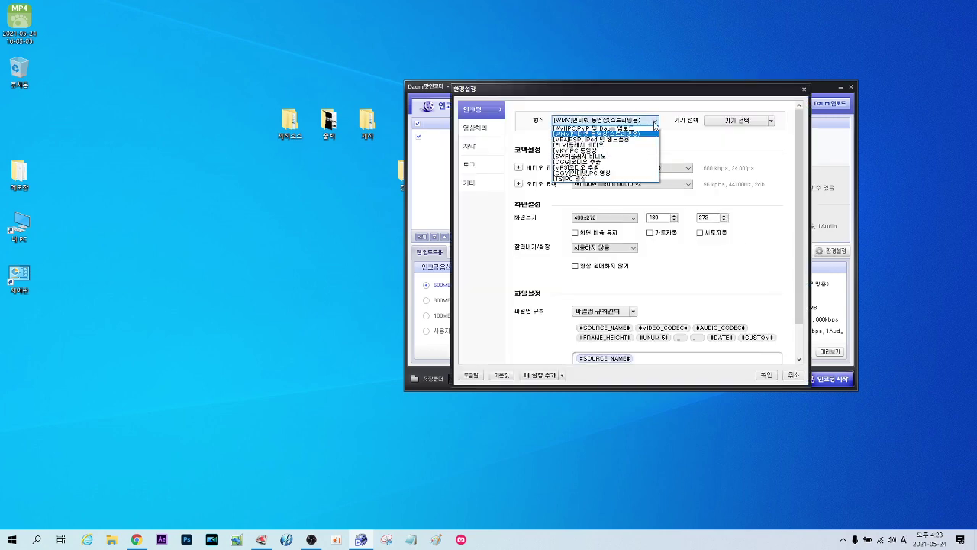
{"action": "left_click", "coordinate": [617, 139]}
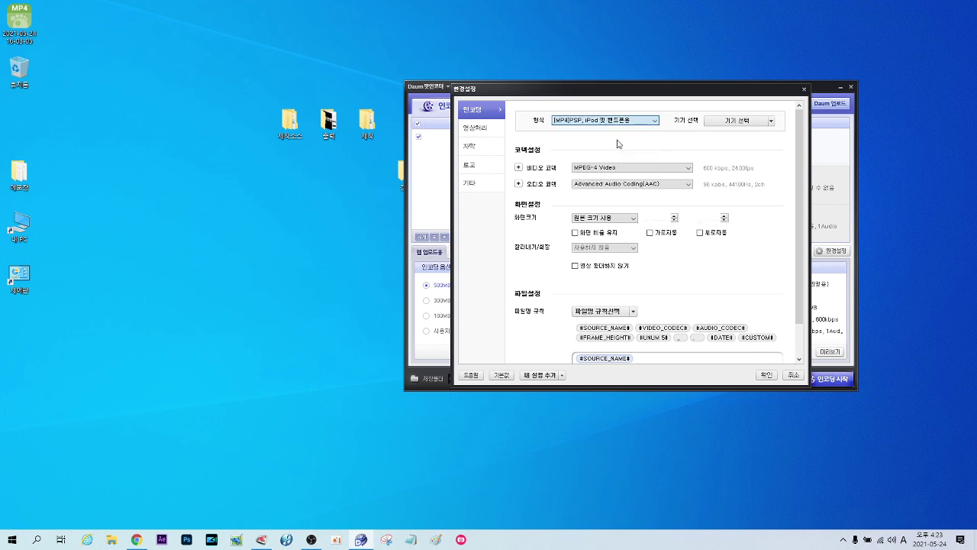
{"action": "left_click", "coordinate": [654, 123]}
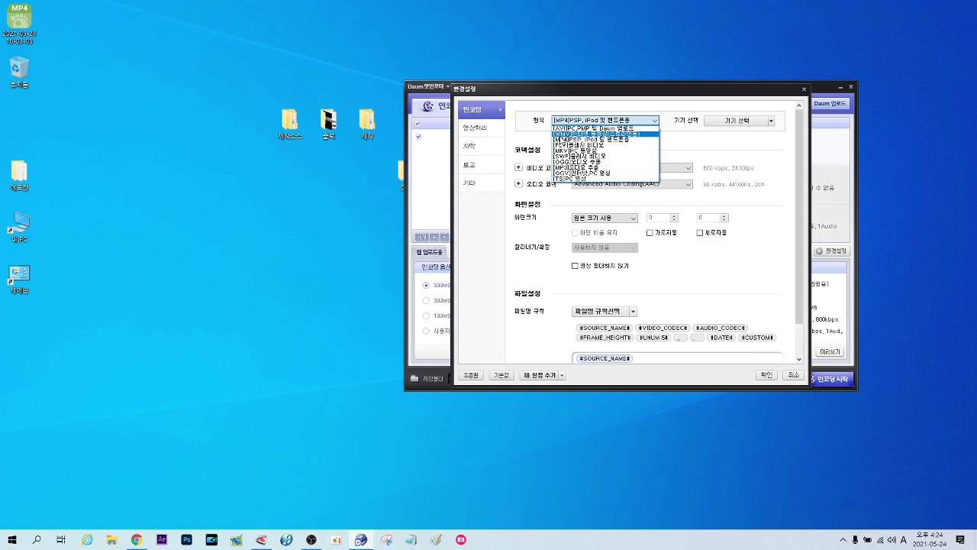
{"action": "left_click", "coordinate": [565, 133]}
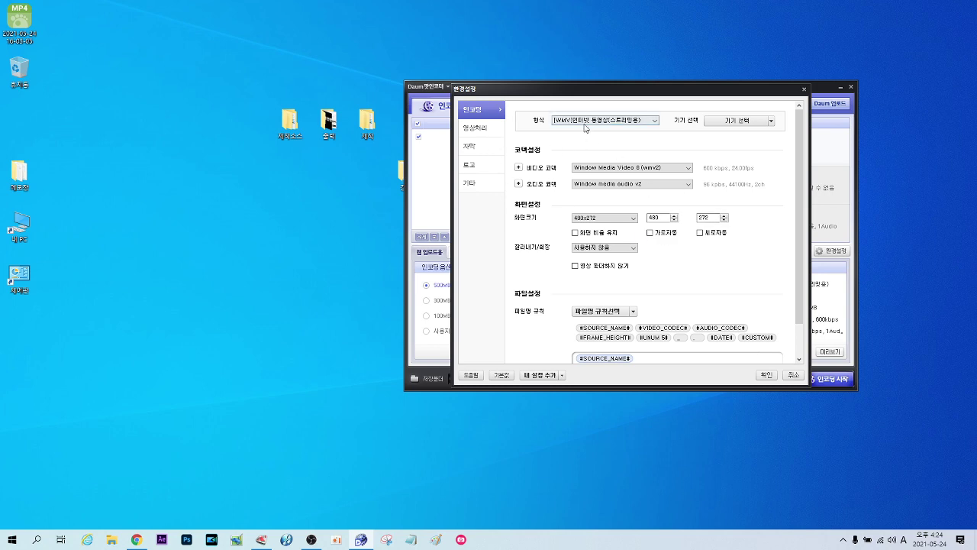
{"action": "left_click", "coordinate": [765, 375]}
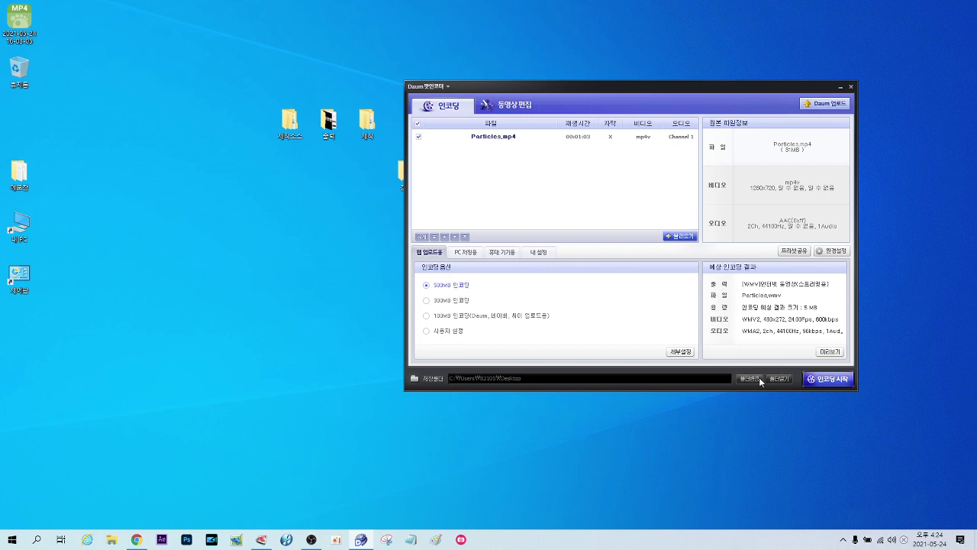
Set the save folder to the desktop (바탕 화면) and encode Particles.mp4 as WMV
{"action": "left_click", "coordinate": [752, 377]}
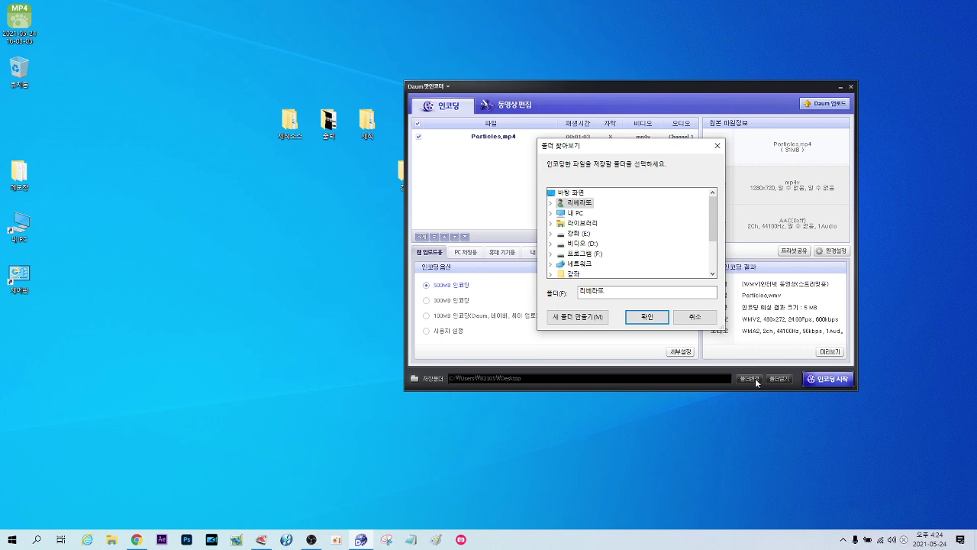
{"action": "left_click", "coordinate": [571, 193]}
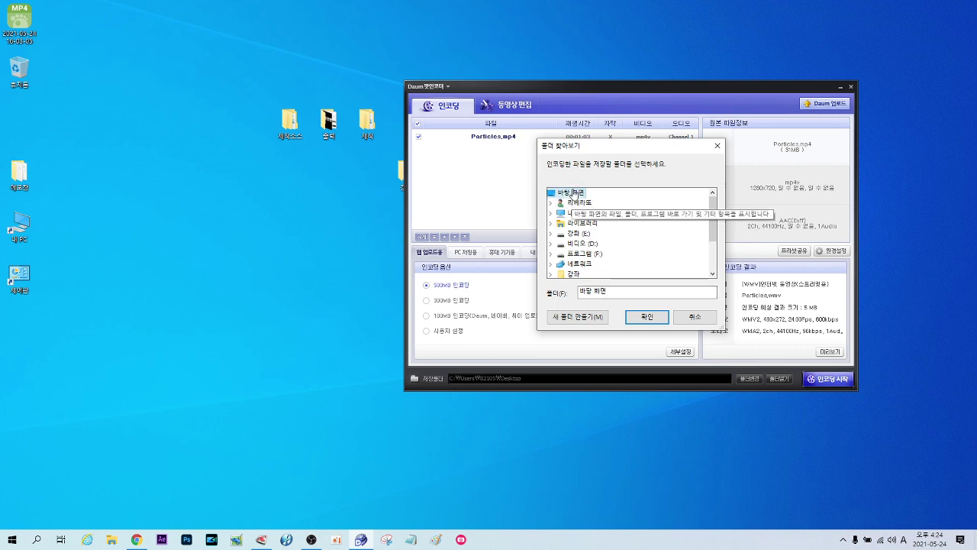
{"action": "left_click", "coordinate": [646, 318]}
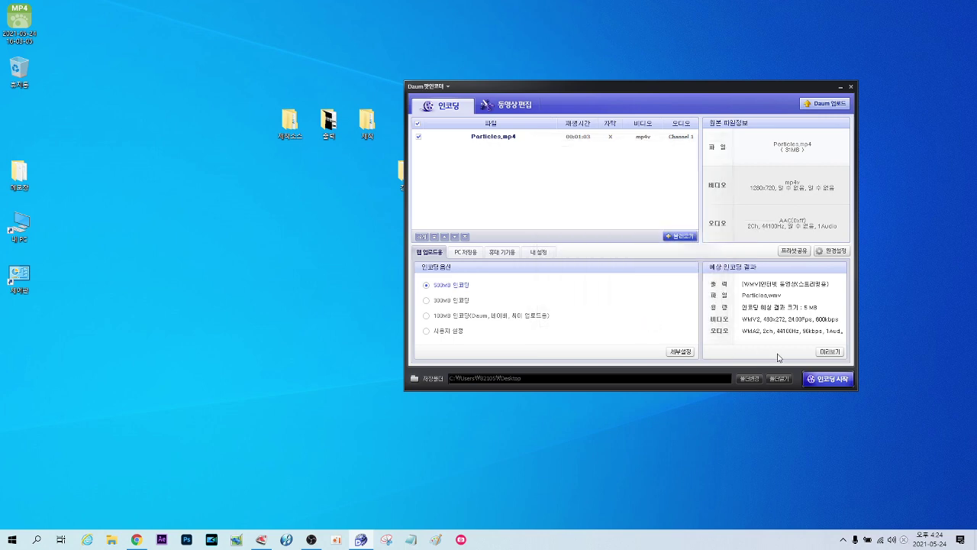
{"action": "left_click", "coordinate": [837, 379]}
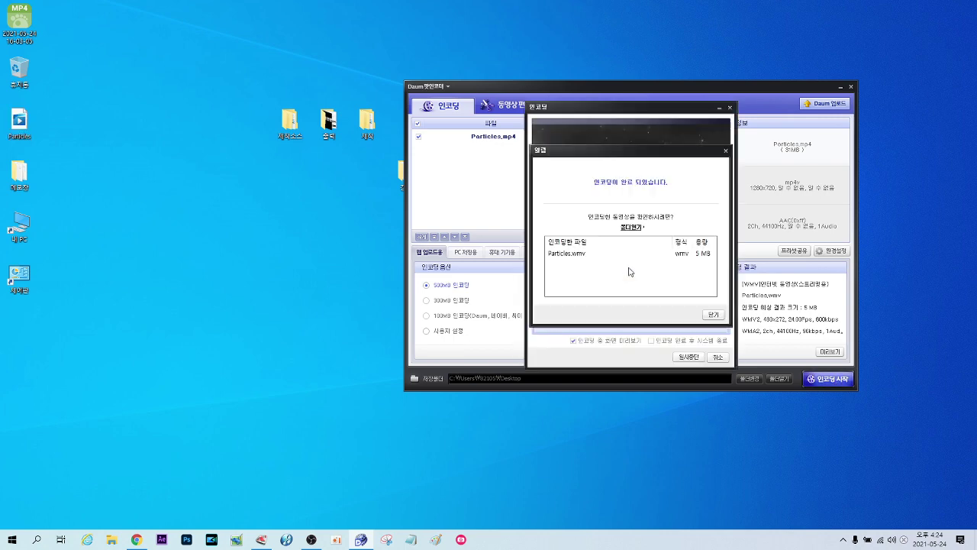
{"action": "left_click", "coordinate": [713, 316]}
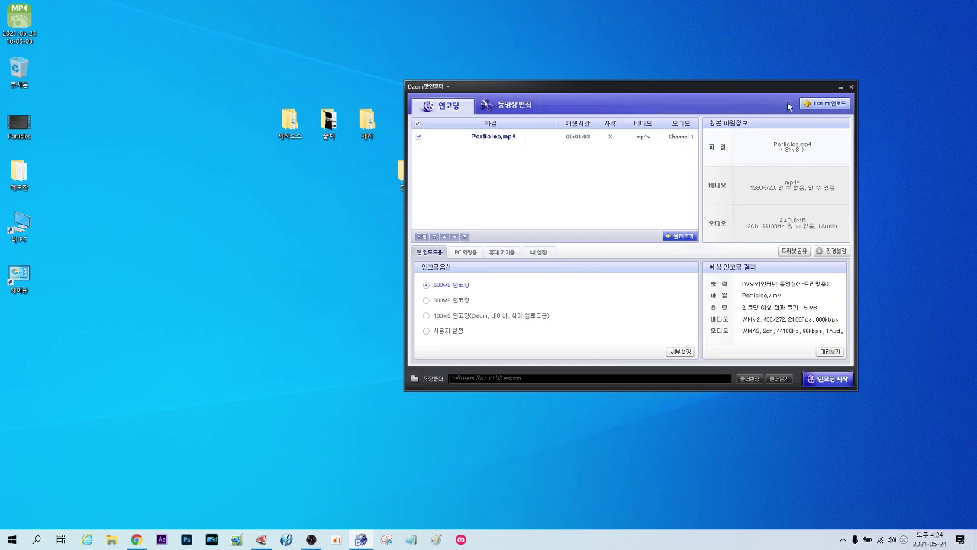
Close the encoder, and check the file type of the converted Particles video from the desktop in its properties
{"action": "left_click", "coordinate": [851, 87]}
{"action": "left_click_drag", "start_coordinate": [8, 116], "coordinate": [585, 166]}
{"action": "right_click", "coordinate": [598, 177]}
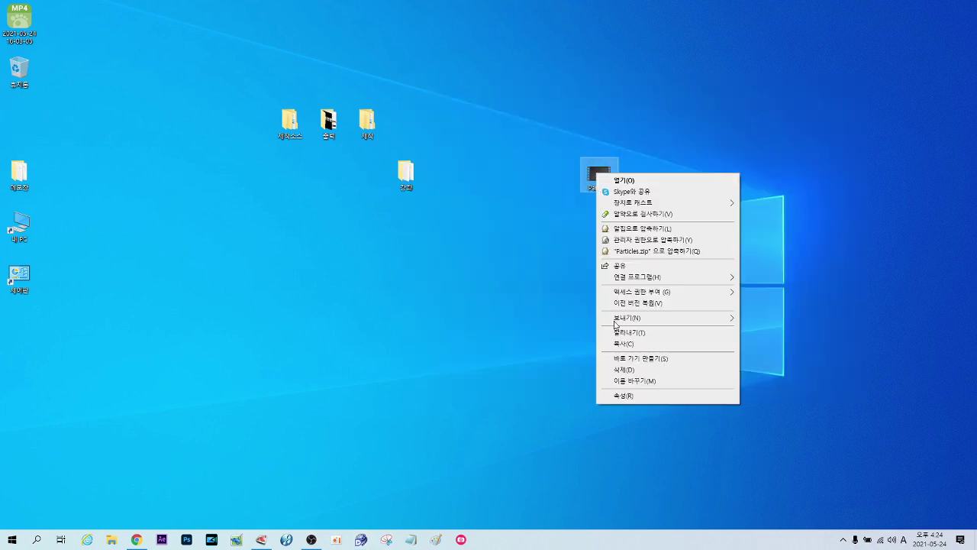
{"action": "left_click", "coordinate": [628, 396]}
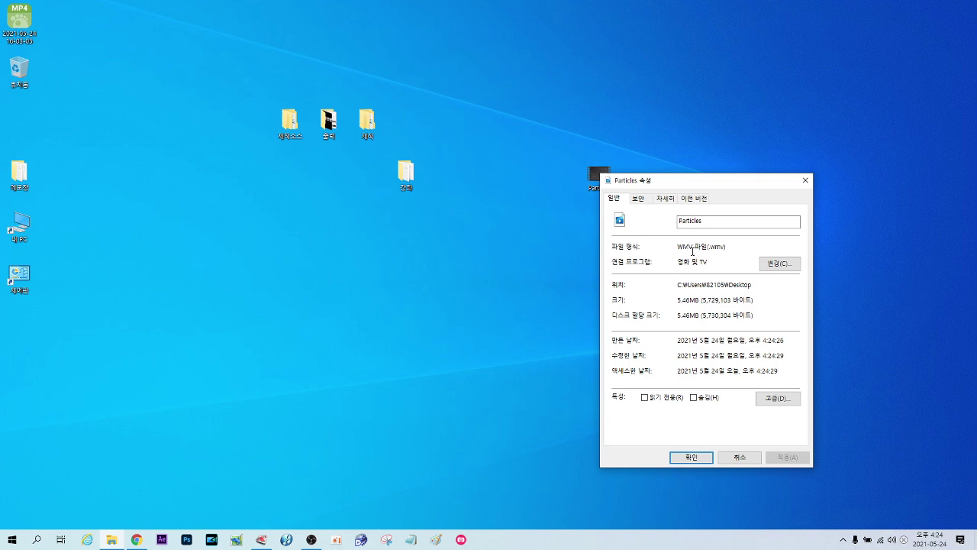
{"action": "left_click", "coordinate": [805, 181]}
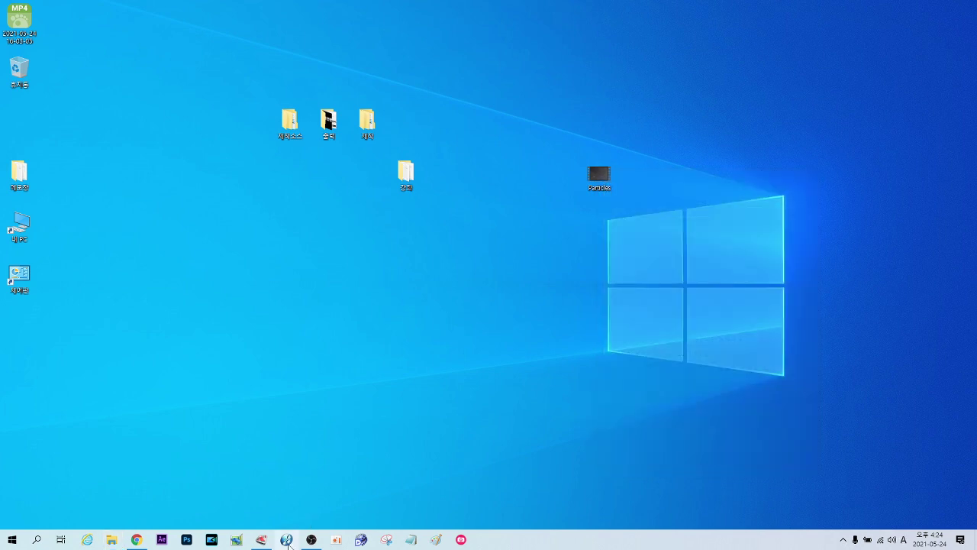
Switch to Chrome and jump to 0:10 in the YouTube video Aurora 3D 사각상자 글자 영상
{"action": "left_click", "coordinate": [135, 540]}
{"action": "scroll", "coordinate": [304, 320], "scroll_direction": "up", "scroll_amount": 5}
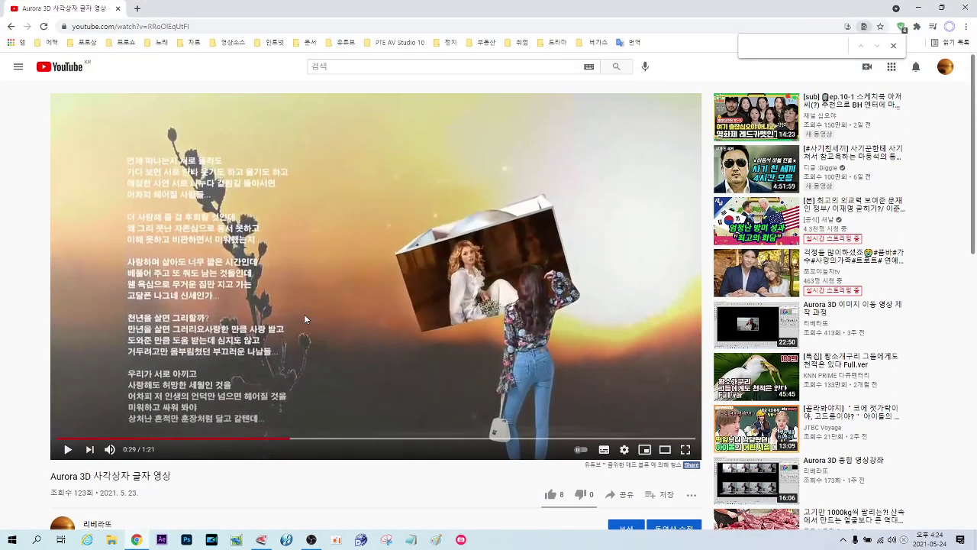
{"action": "left_click", "coordinate": [141, 440]}
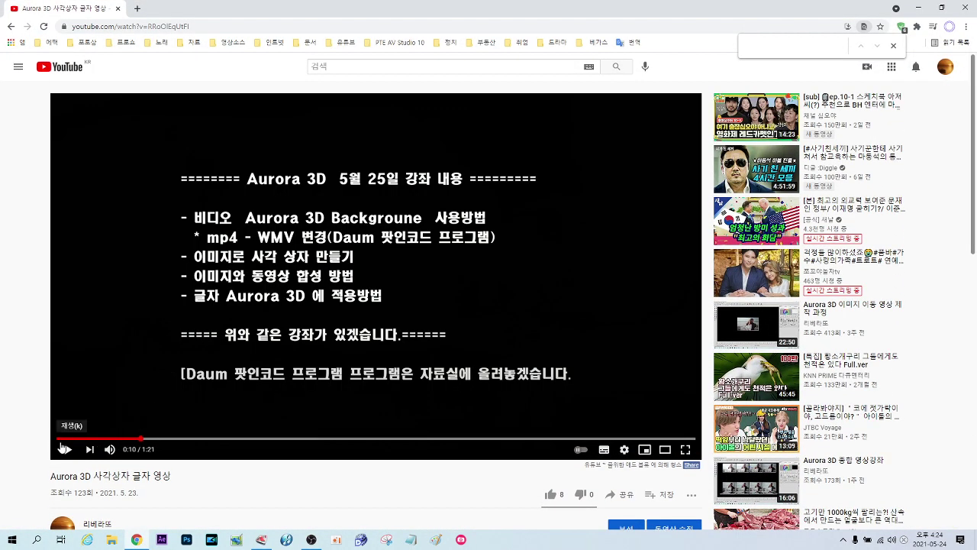